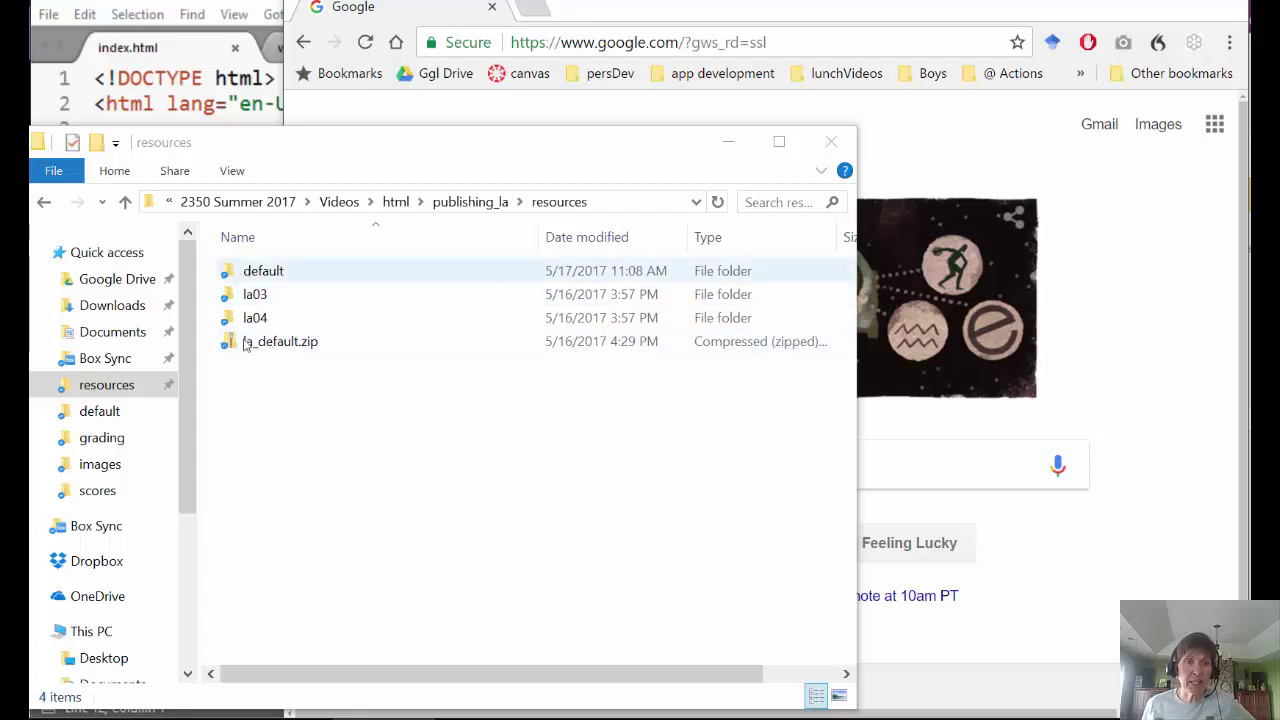
- Open index.html from the resources/default folder in Sublime Text
double_click(252, 274)
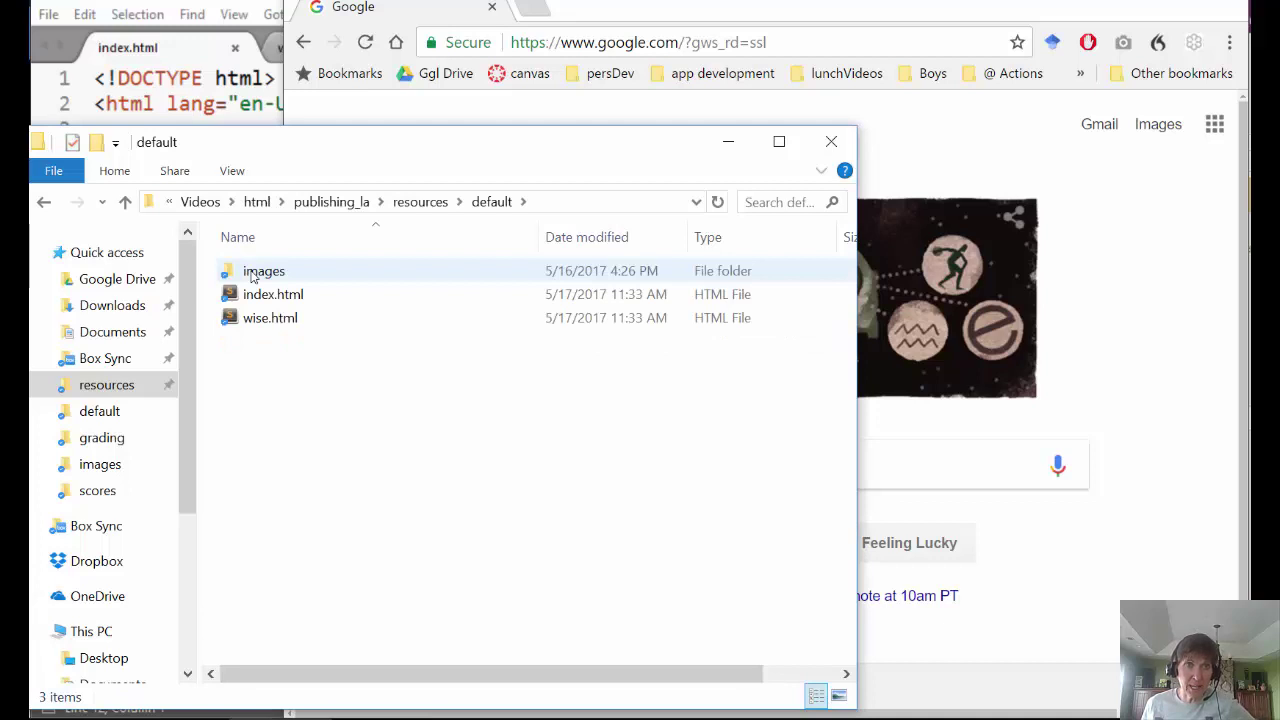
click(421, 203)
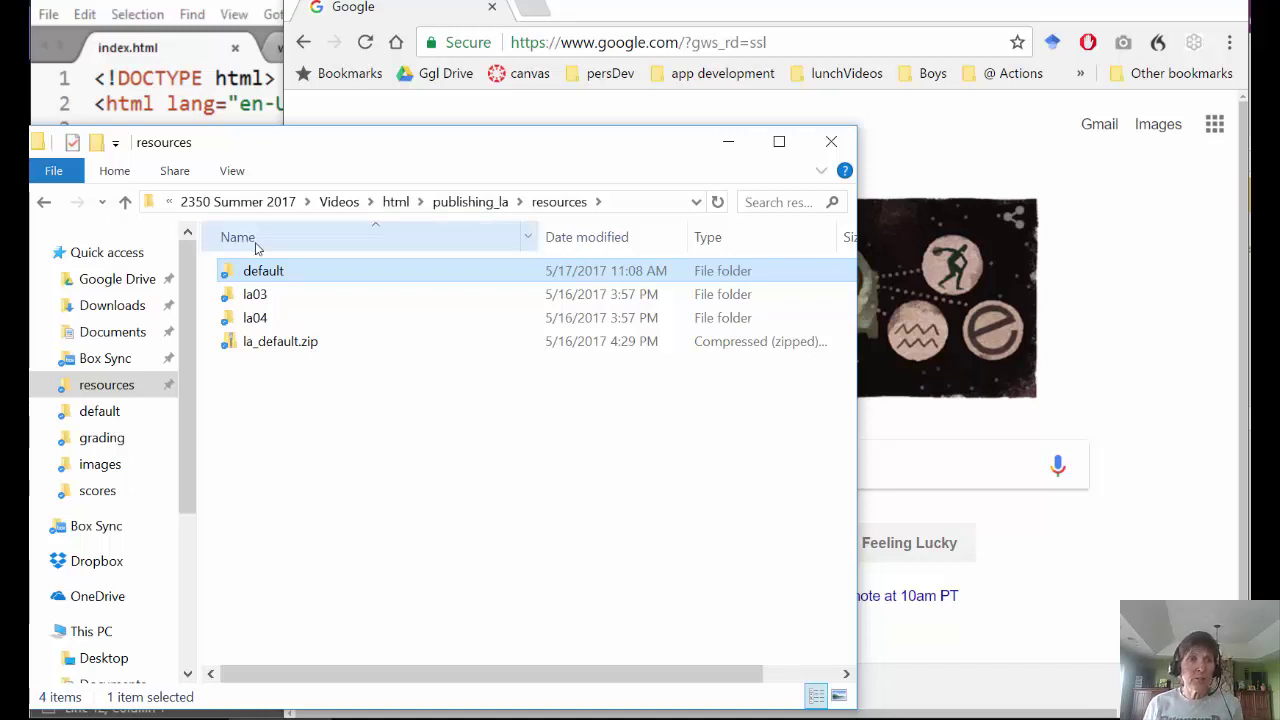
double_click(256, 274)
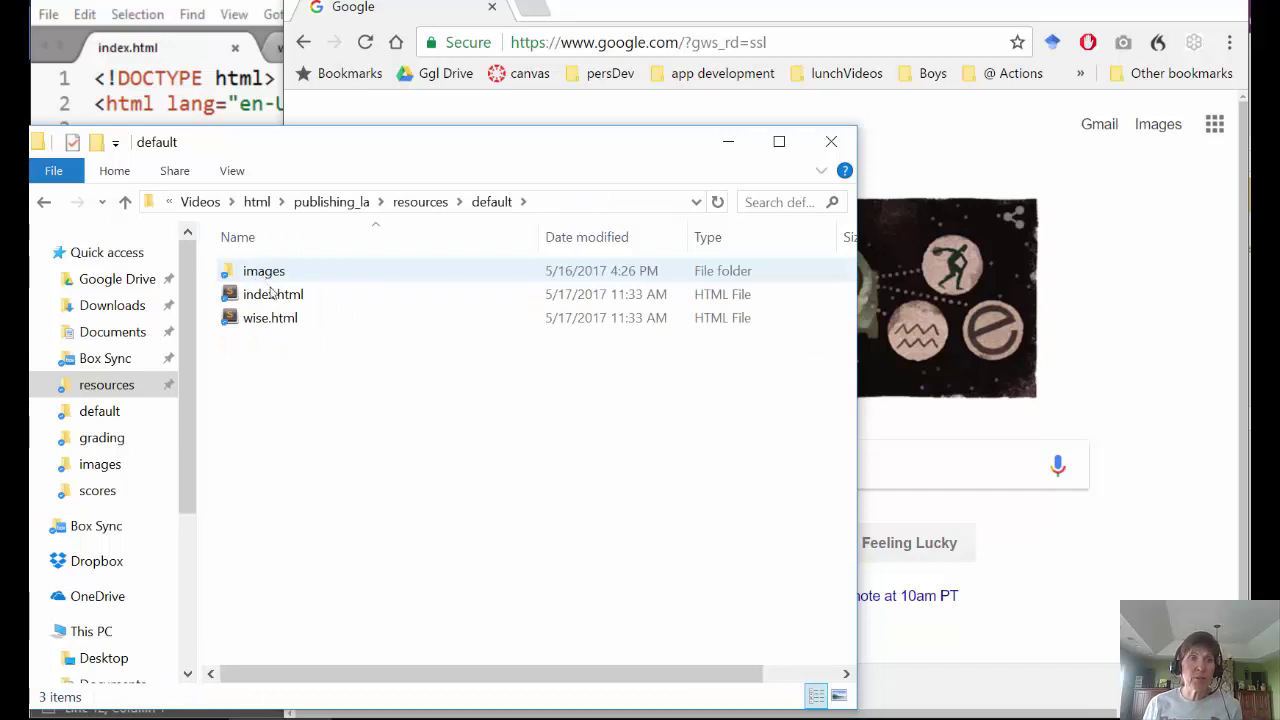
double_click(270, 296)
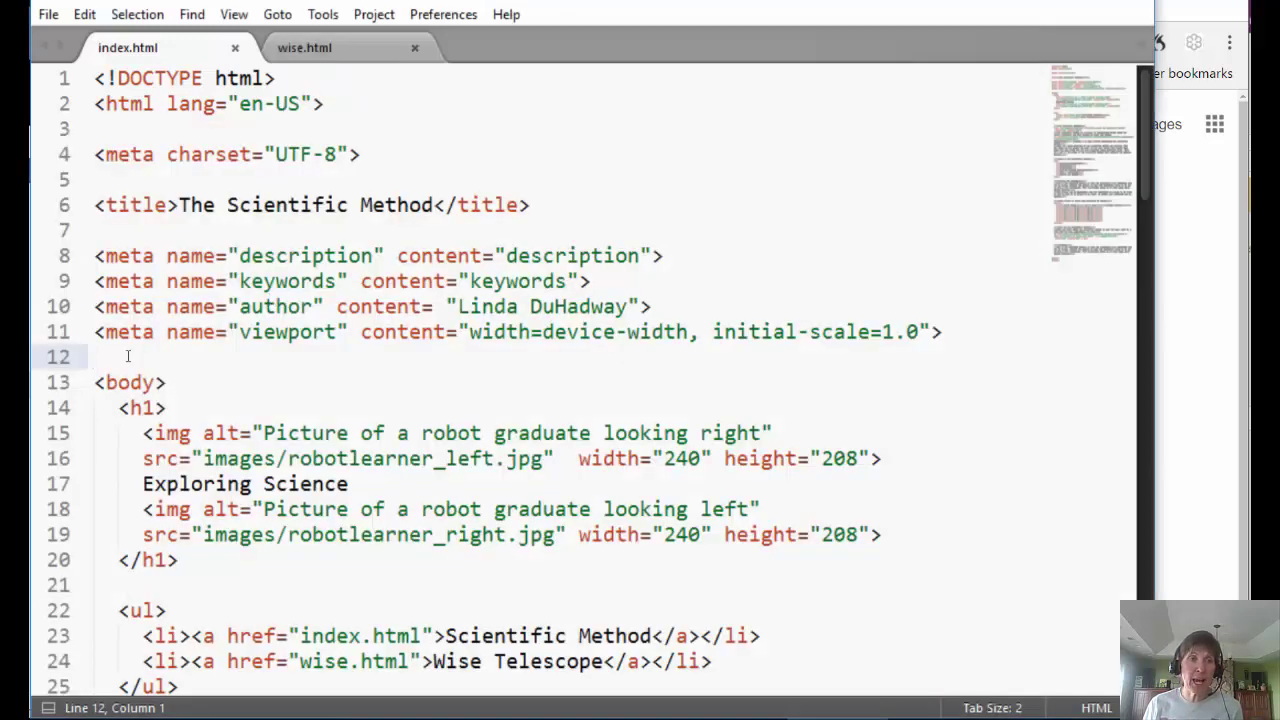
- Insert a new line 12 and begin the favicon tag <link rel="icon" type="image/"
key(Return)
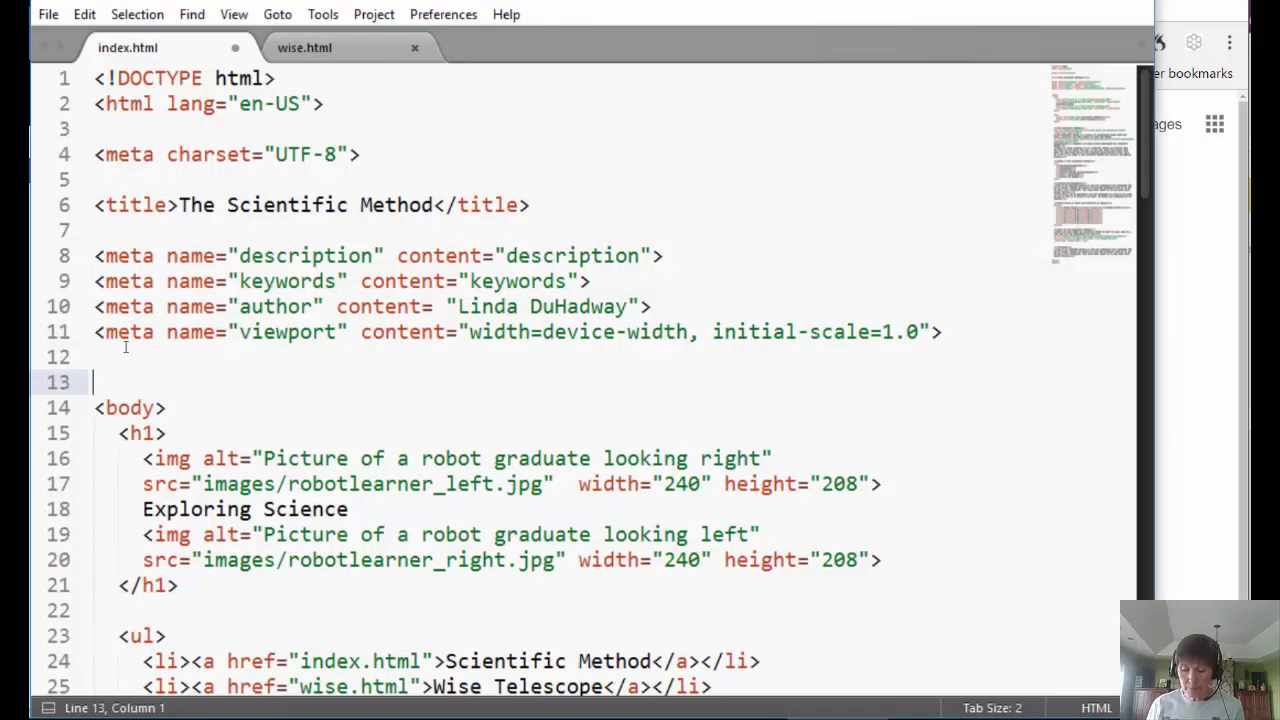
key(Up)
text(<link)
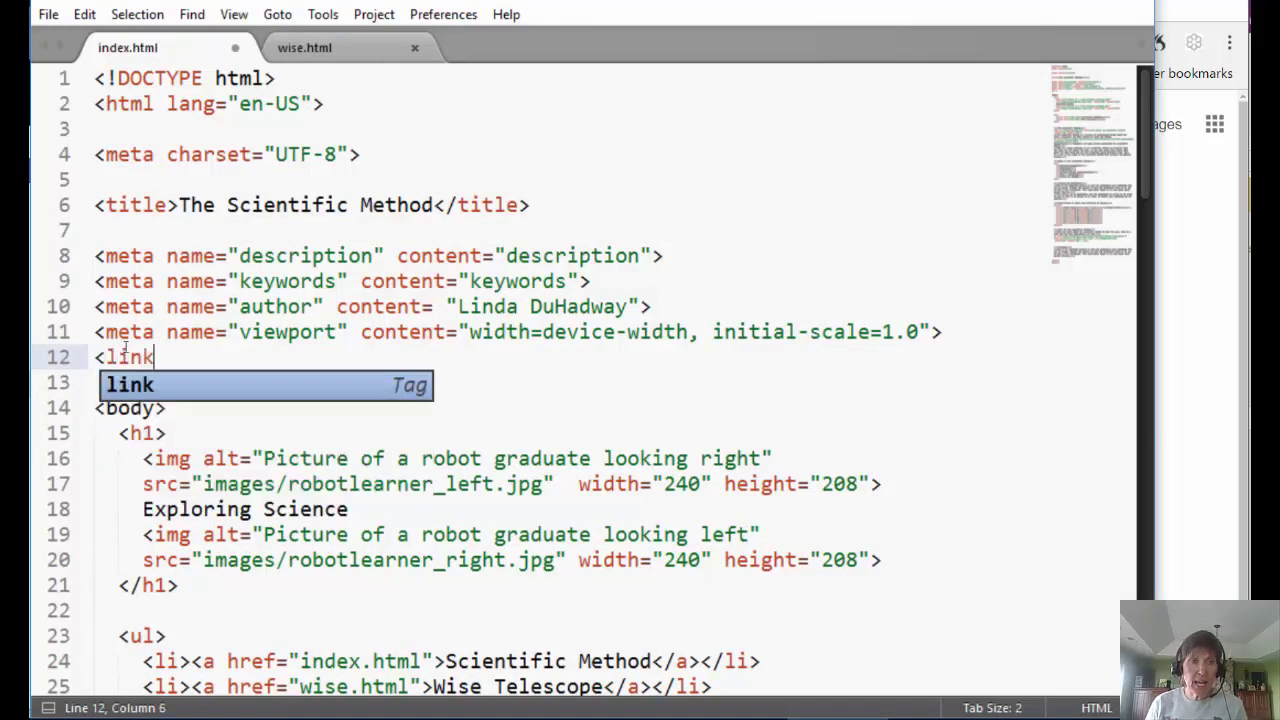
text( rel)
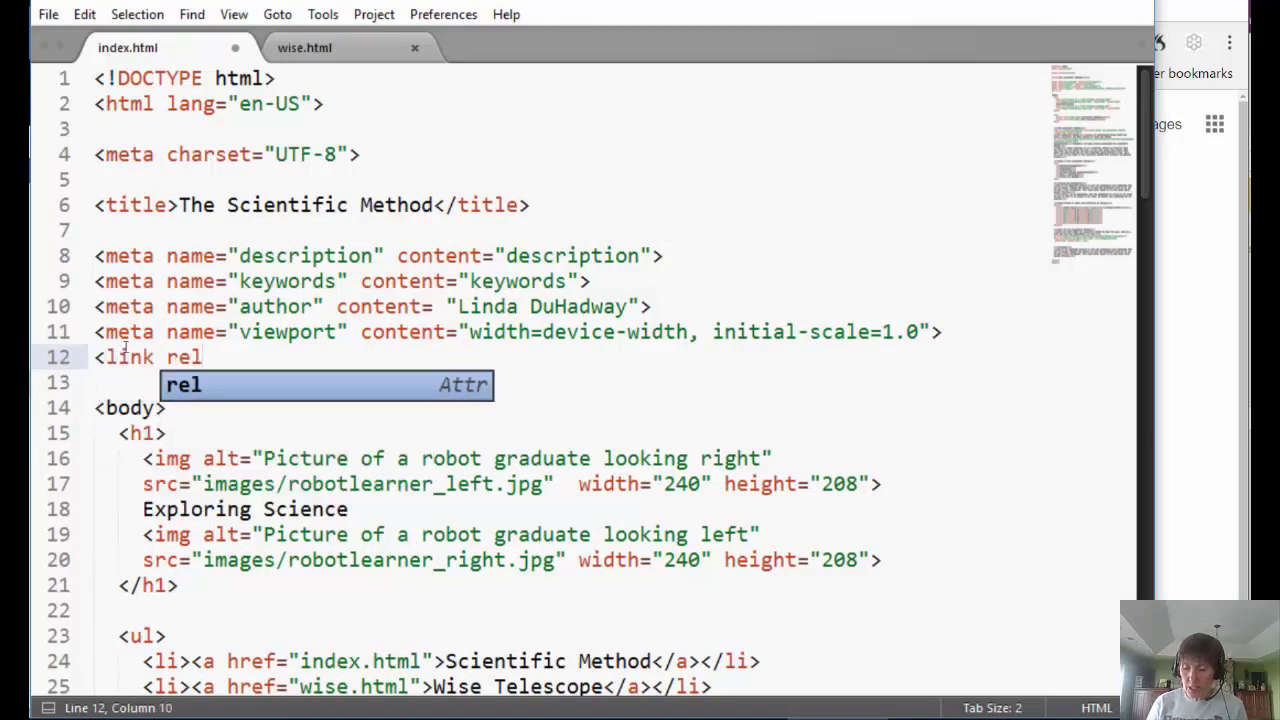
text(=")
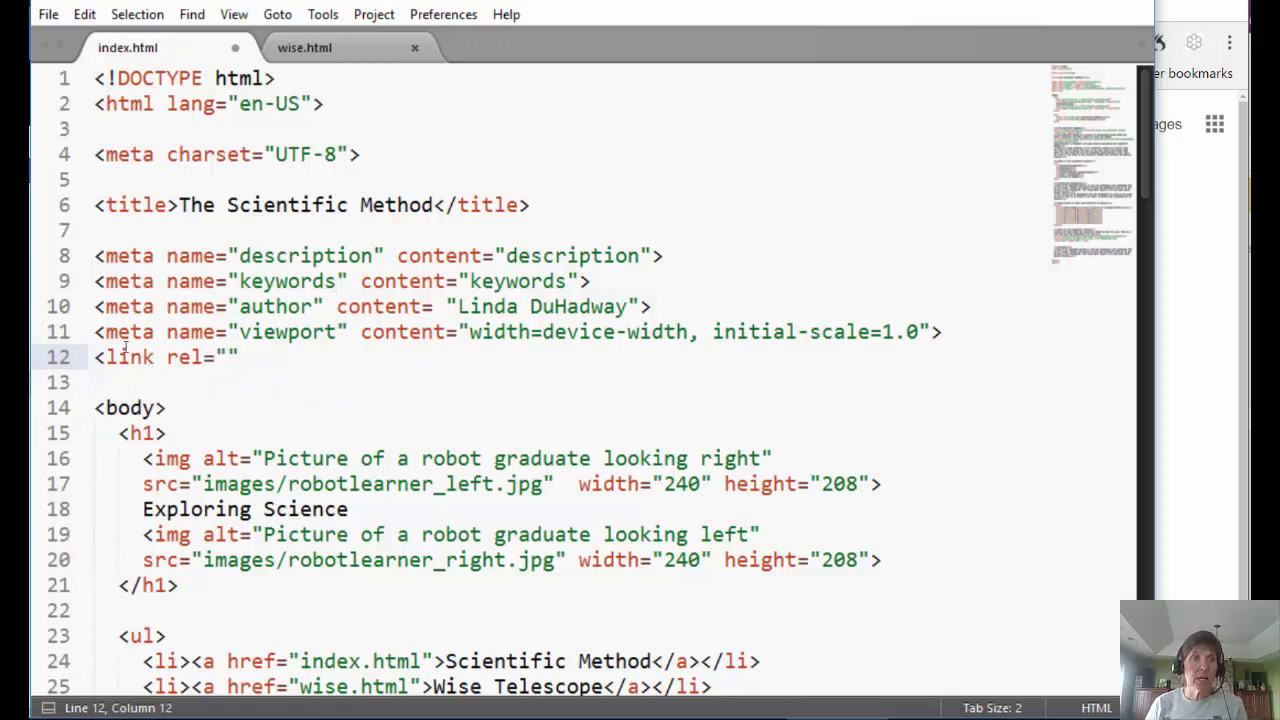
text(icon" )
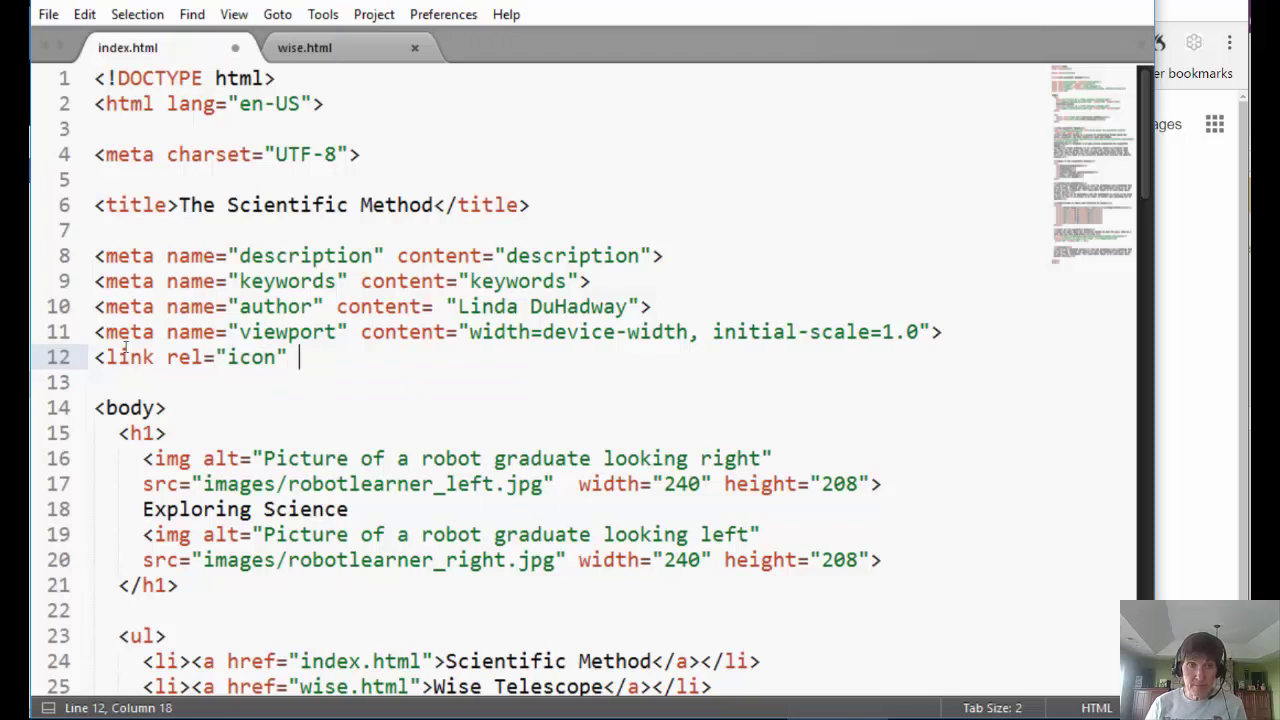
text(ty)
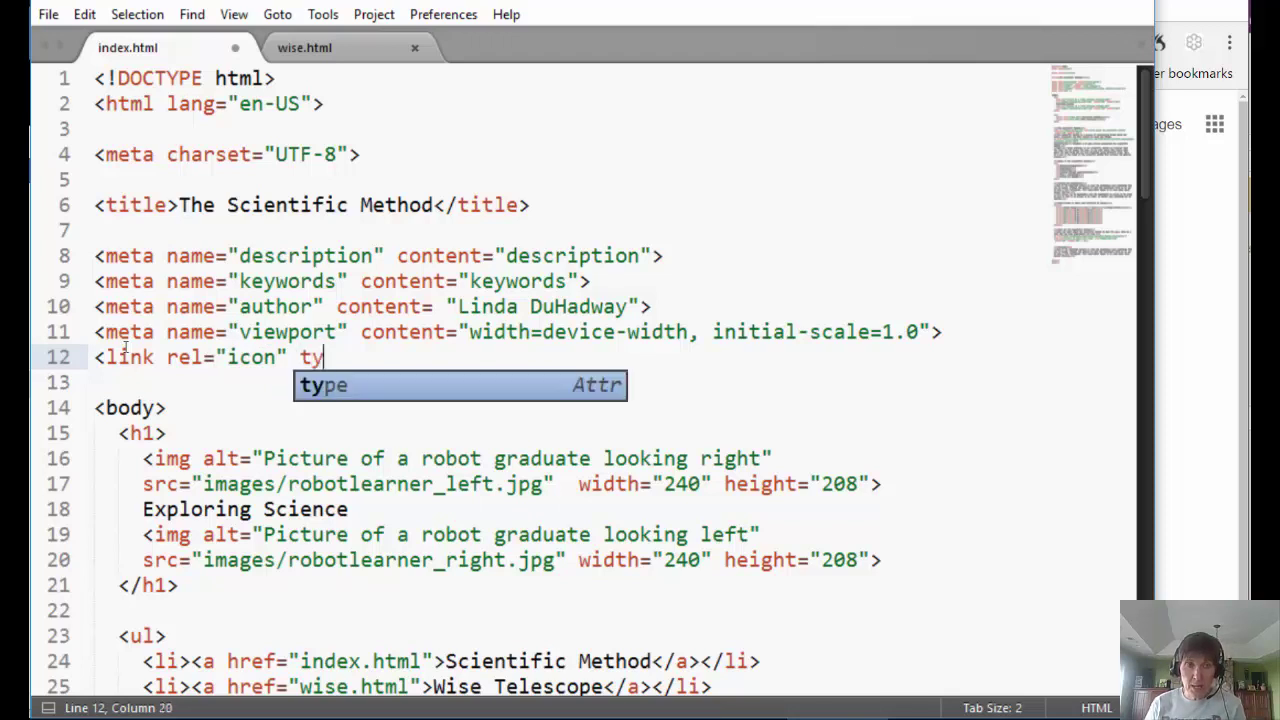
text(pe="image/)
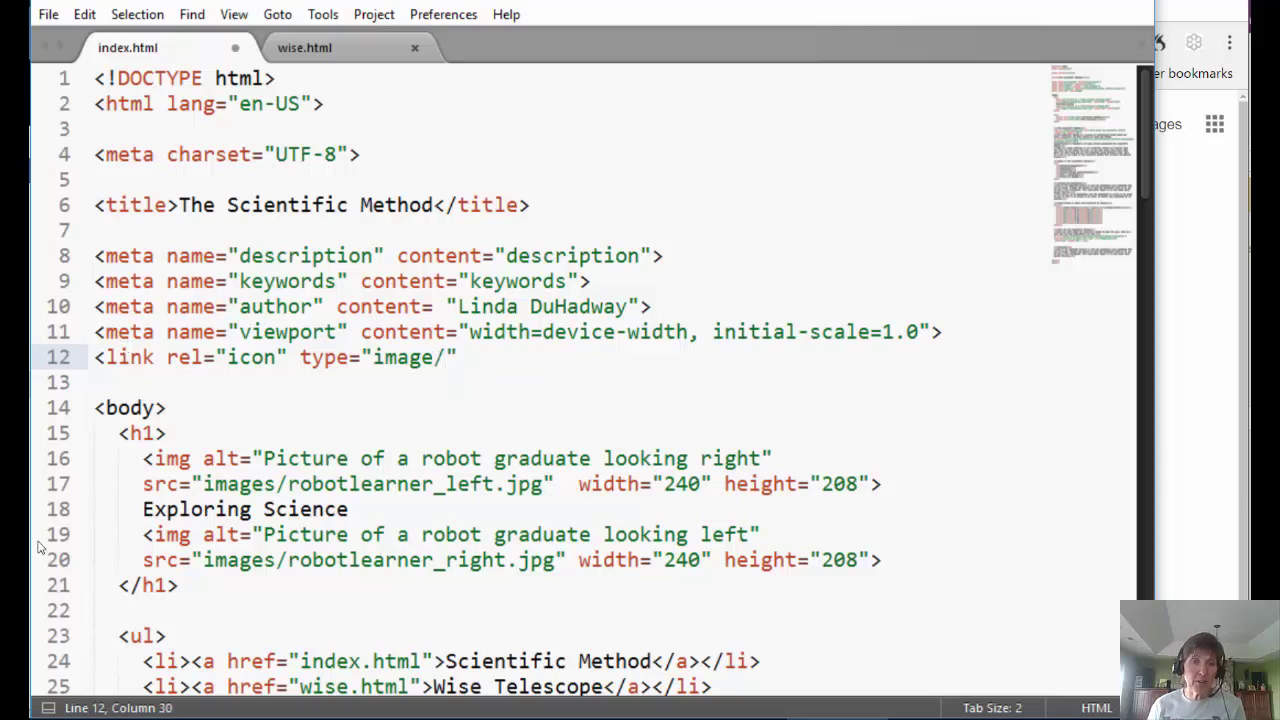
key(alt+Tab)
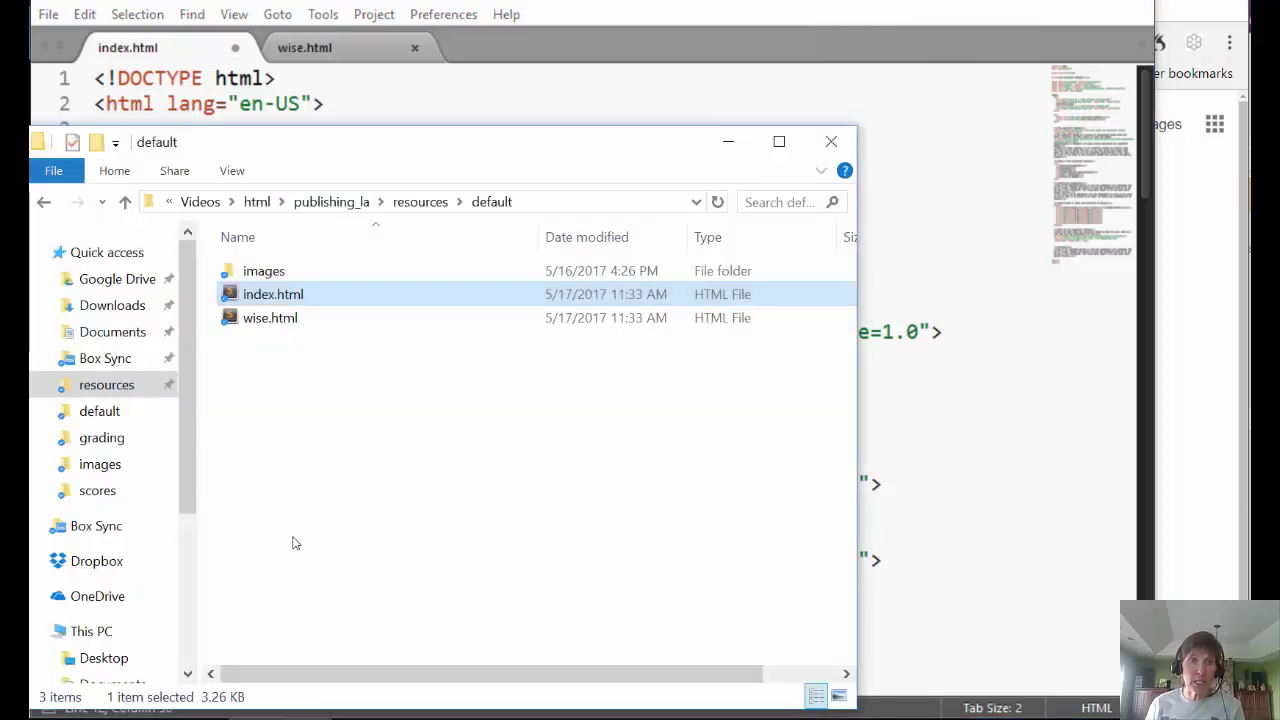
- Check the default site's images folder for the icon file, then return to index.html
double_click(254, 277)
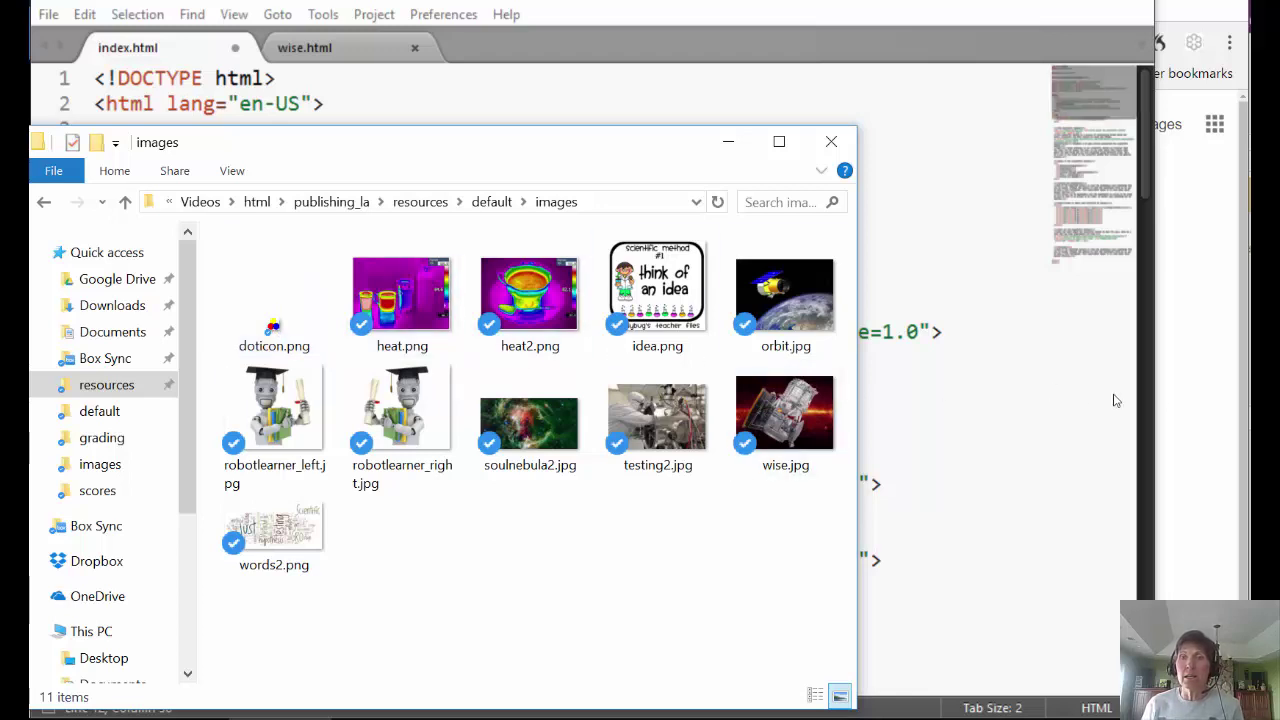
click(1184, 411)
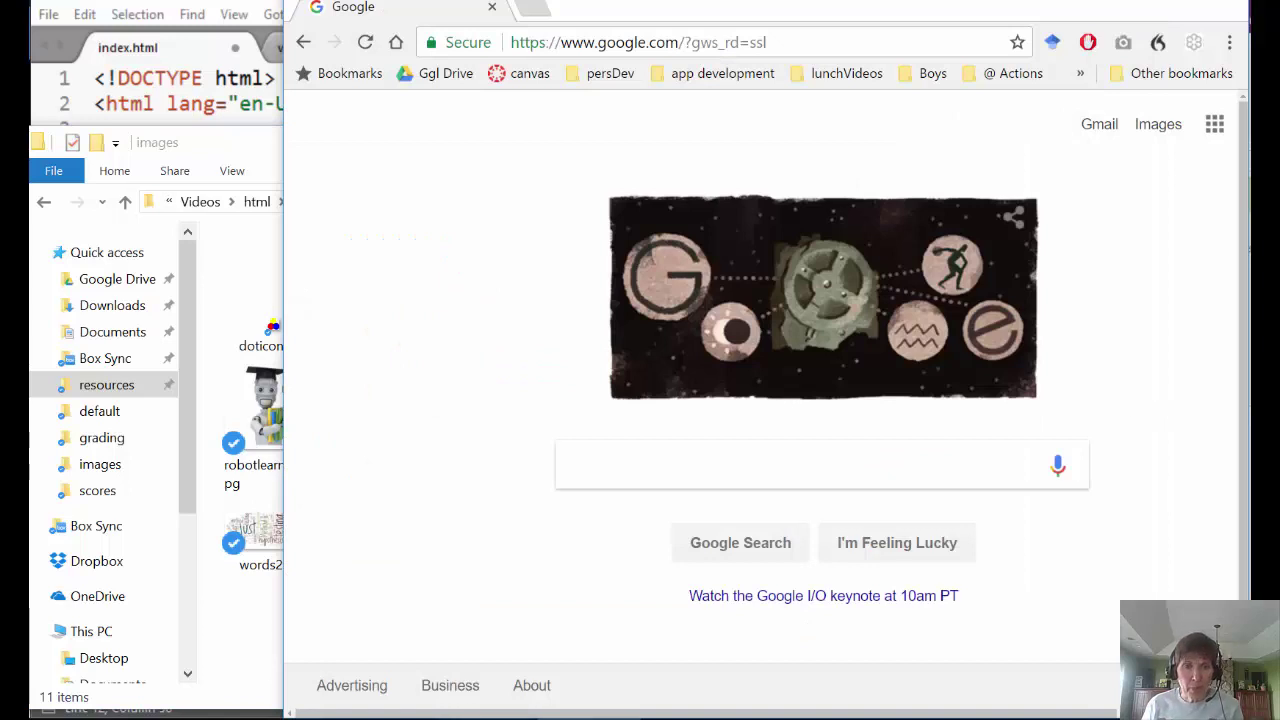
key(alt+Tab)
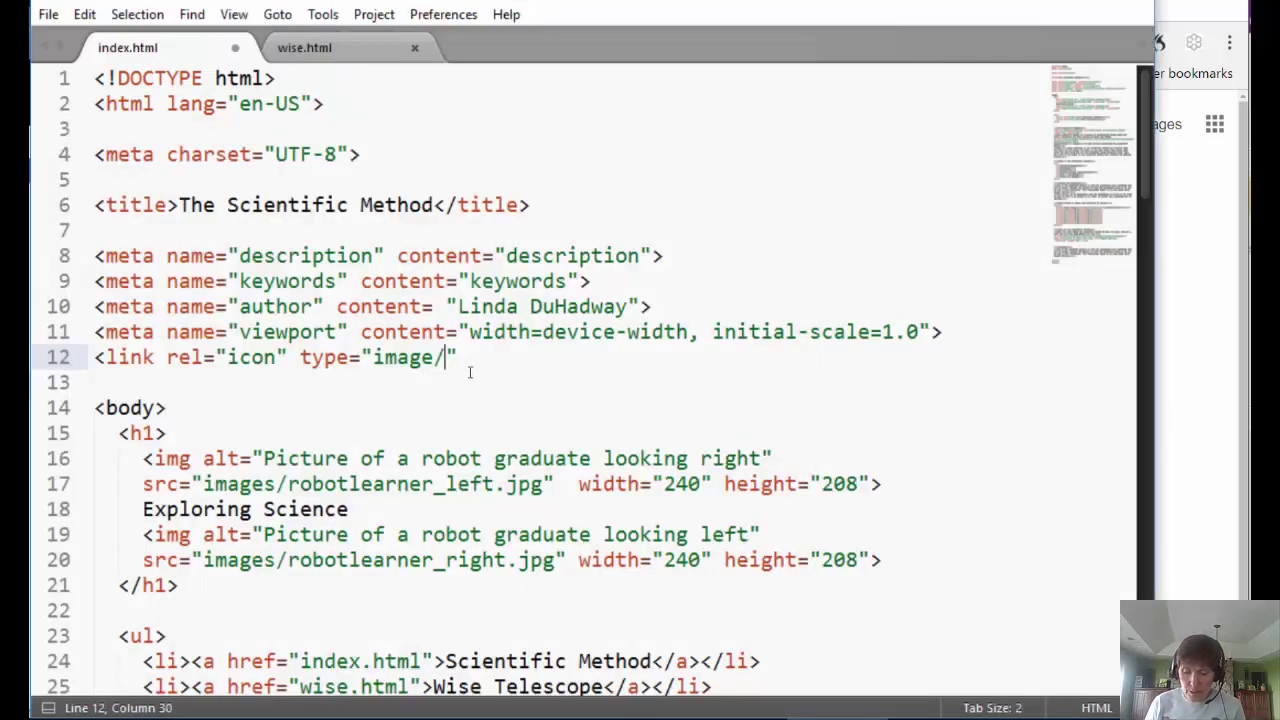
- Continue the favicon tag with png" href="images/ after checking the default folder
text(png)
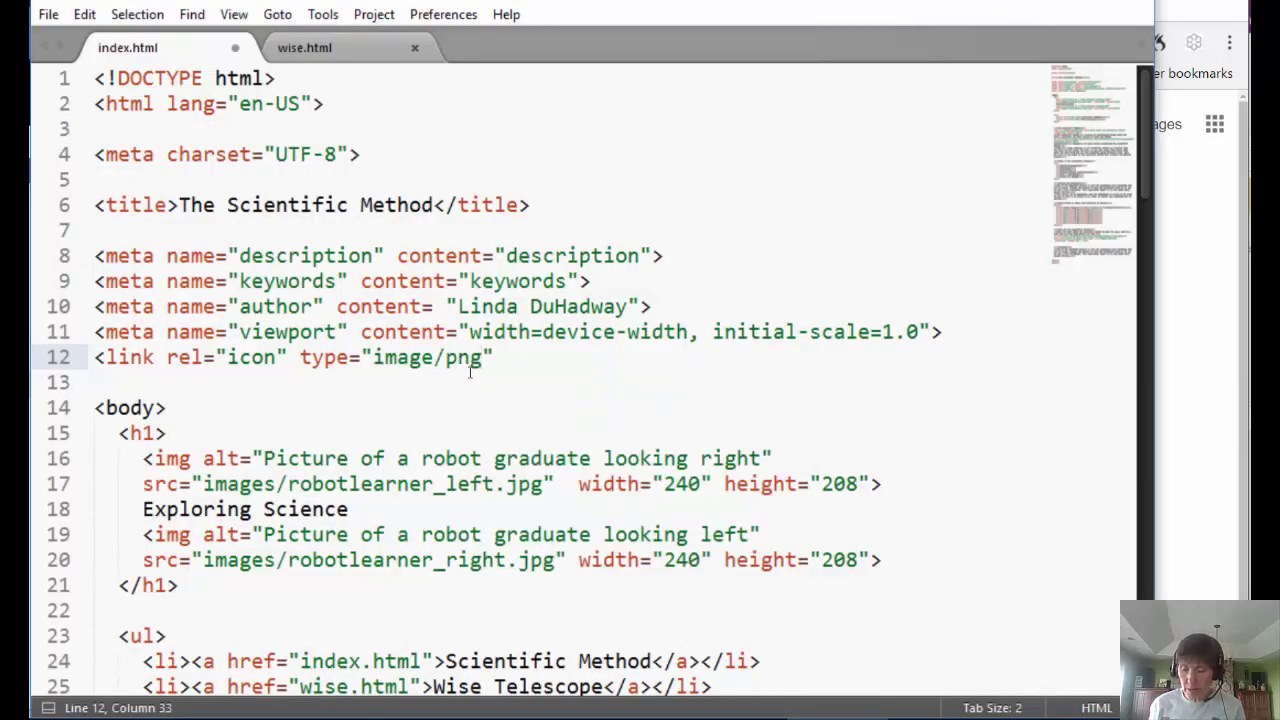
text(" hr)
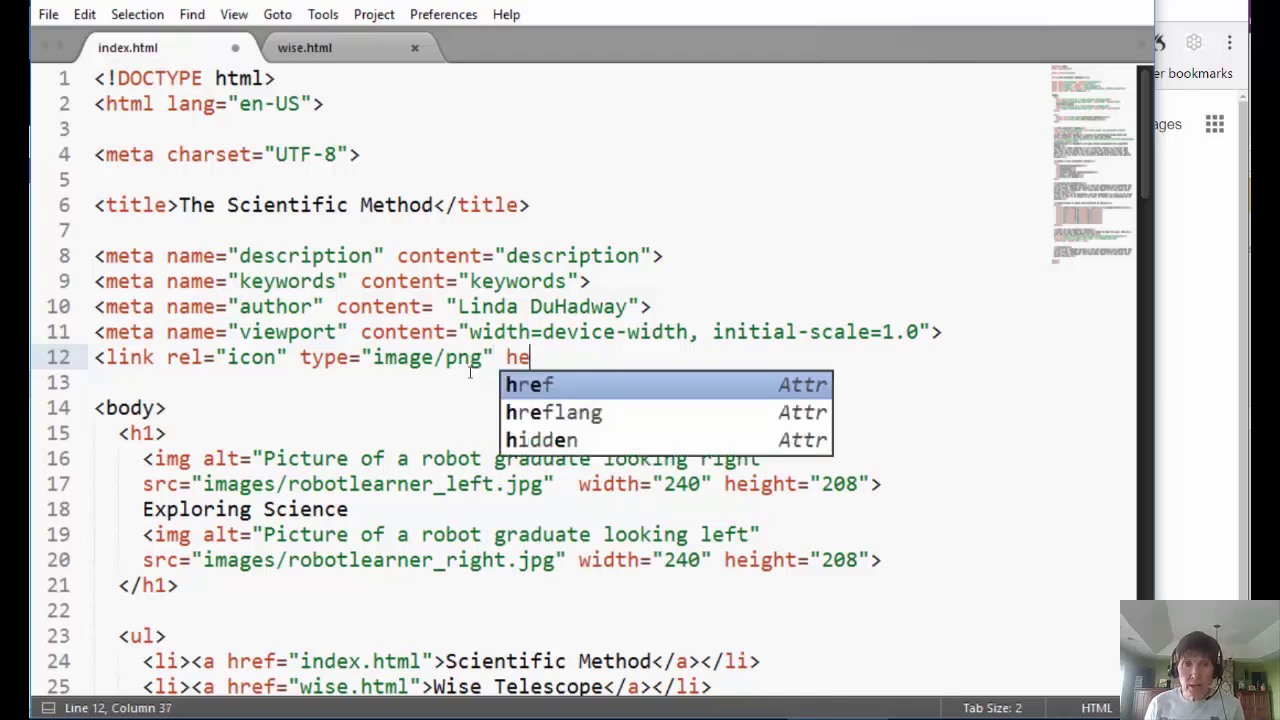
text(ef)
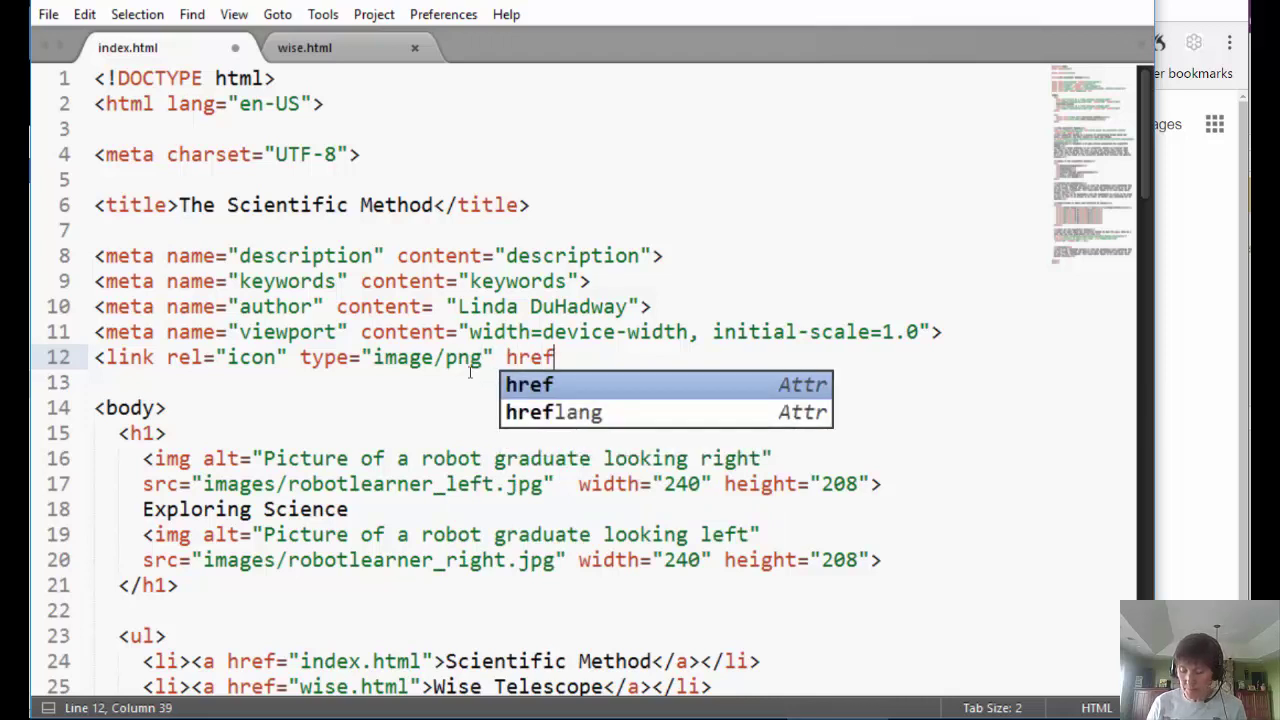
text(=")
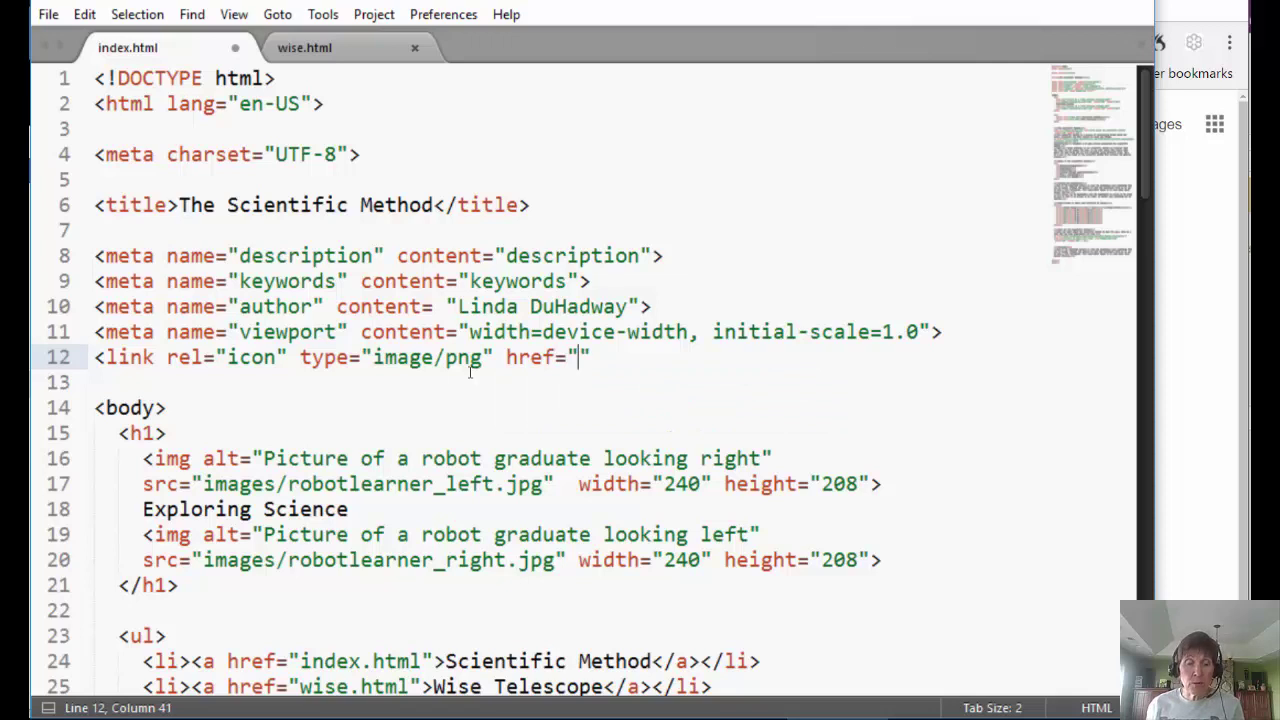
click(282, 718)
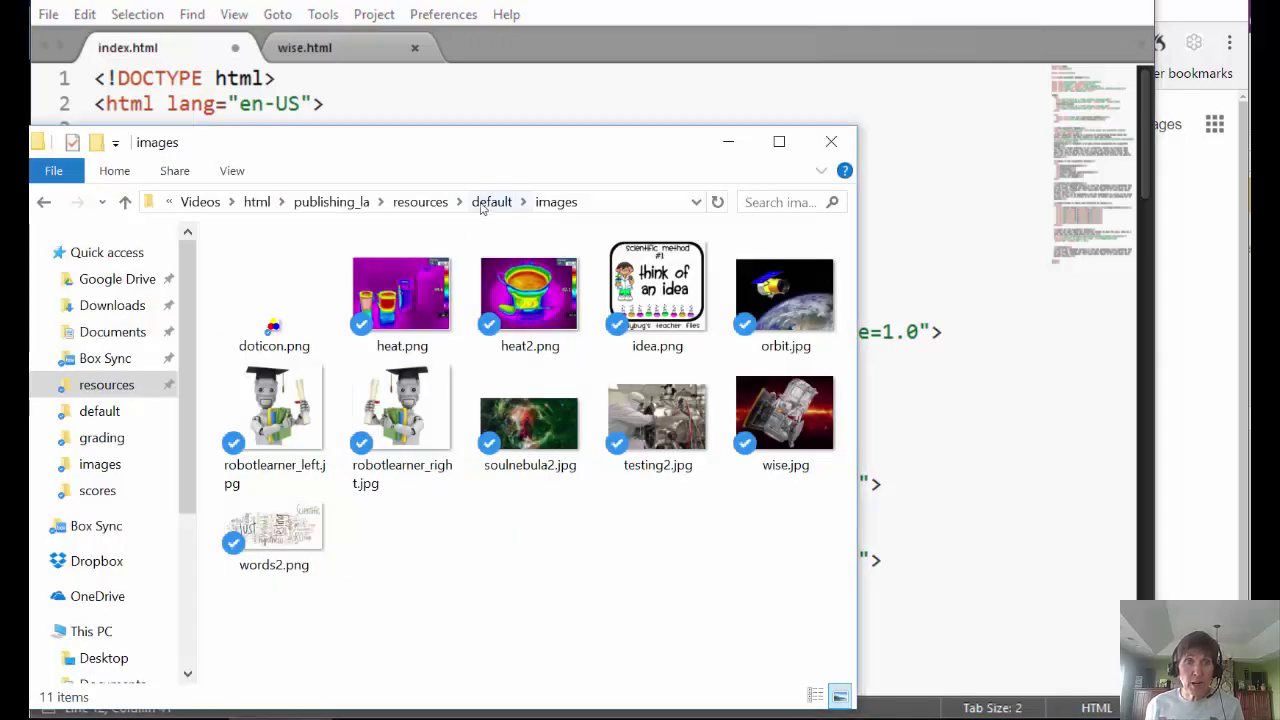
click(484, 203)
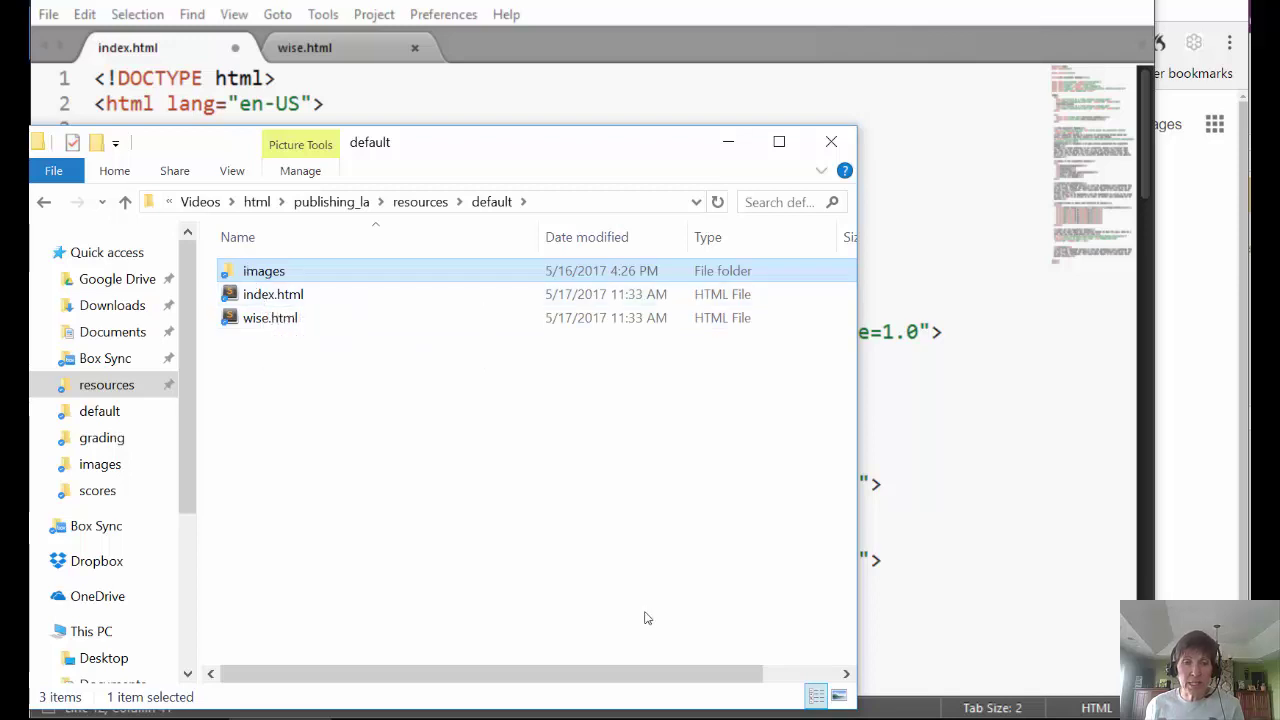
click(797, 650)
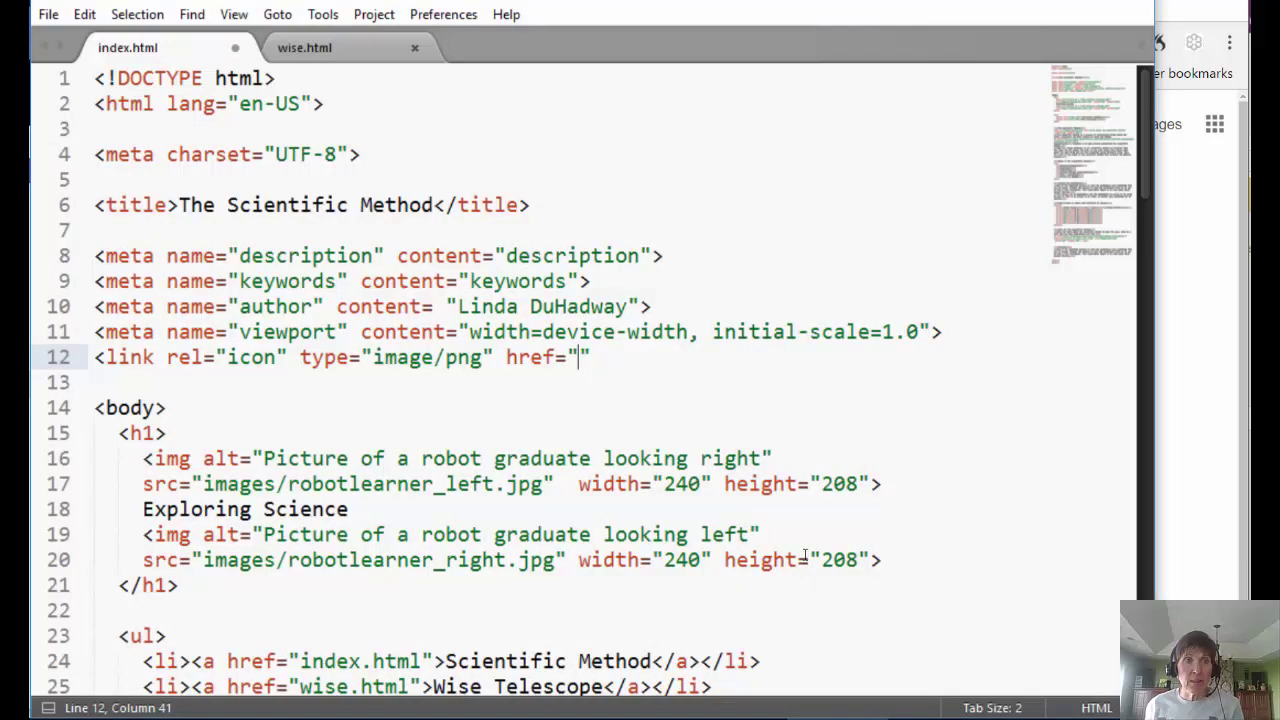
text(images)
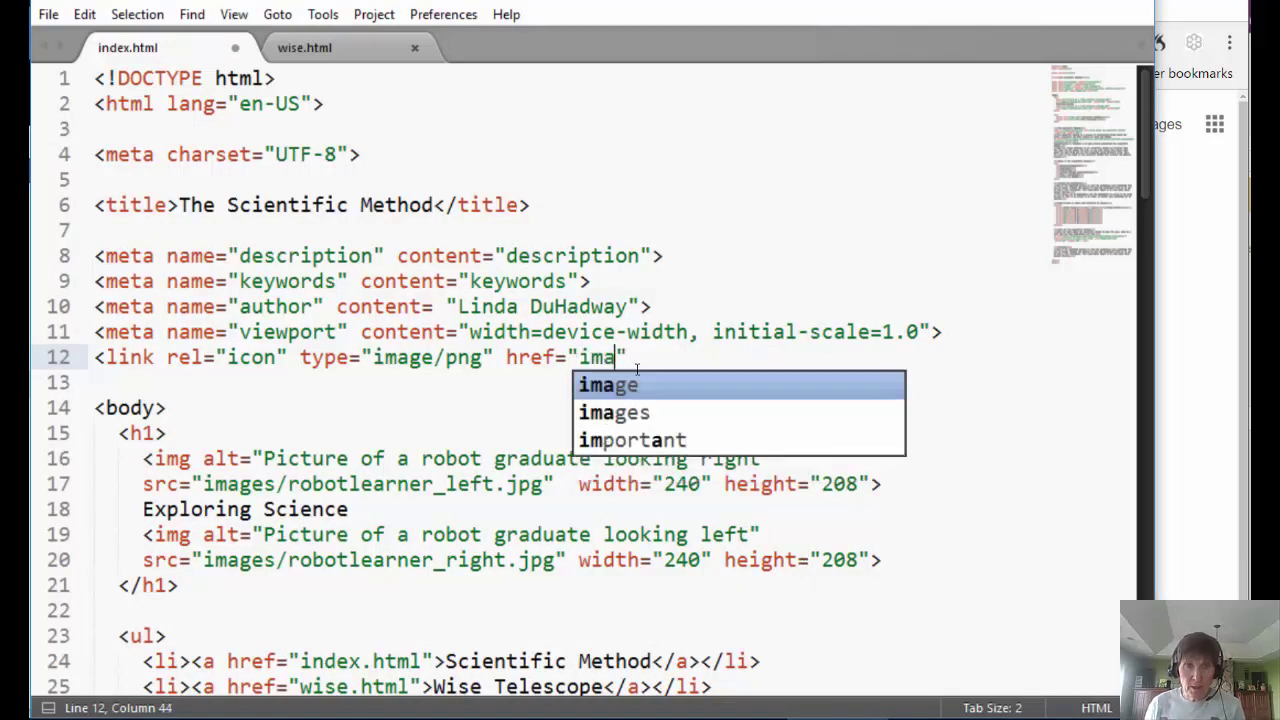
text(/)
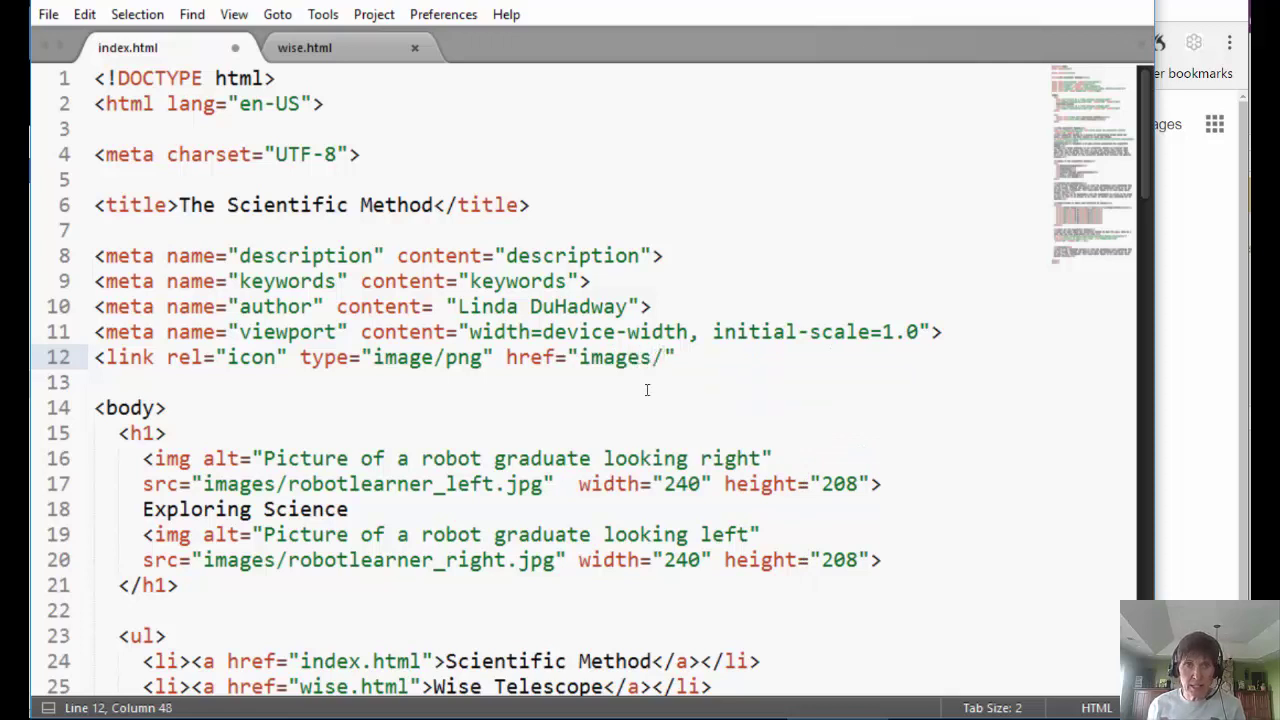
- Finish the href with doticon.png and close the link tag with >
click(280, 714)
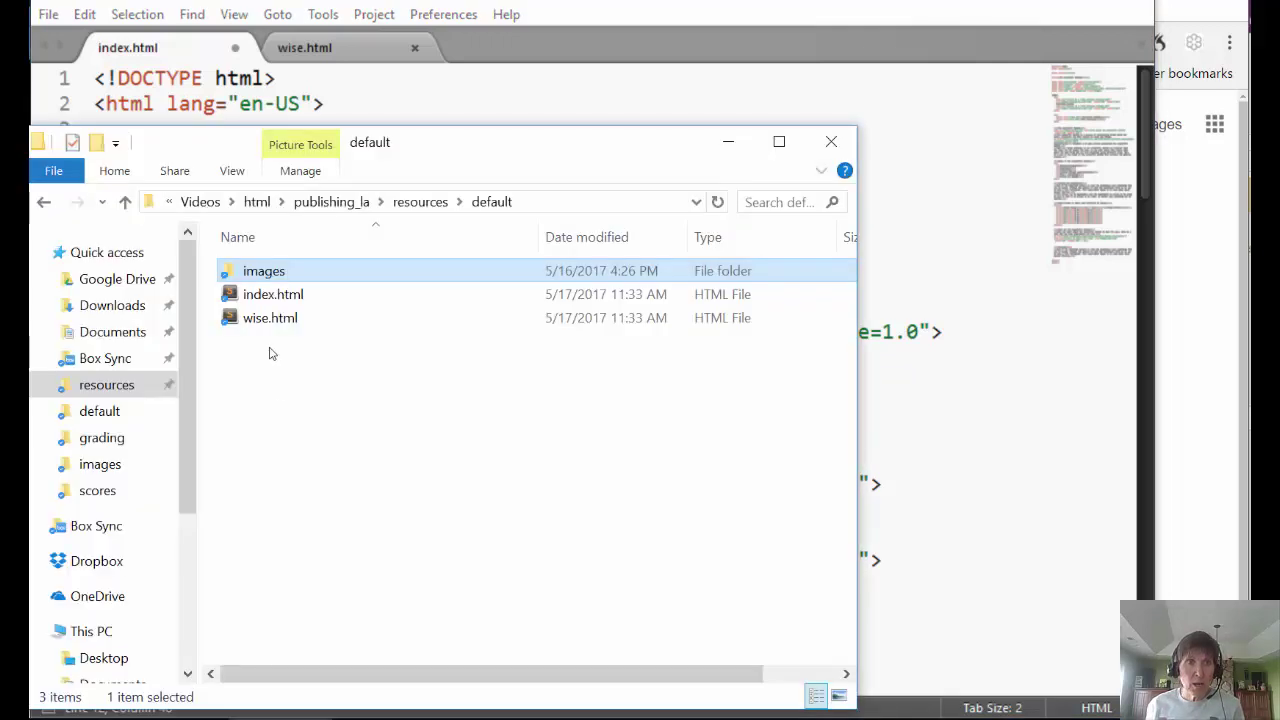
double_click(260, 277)
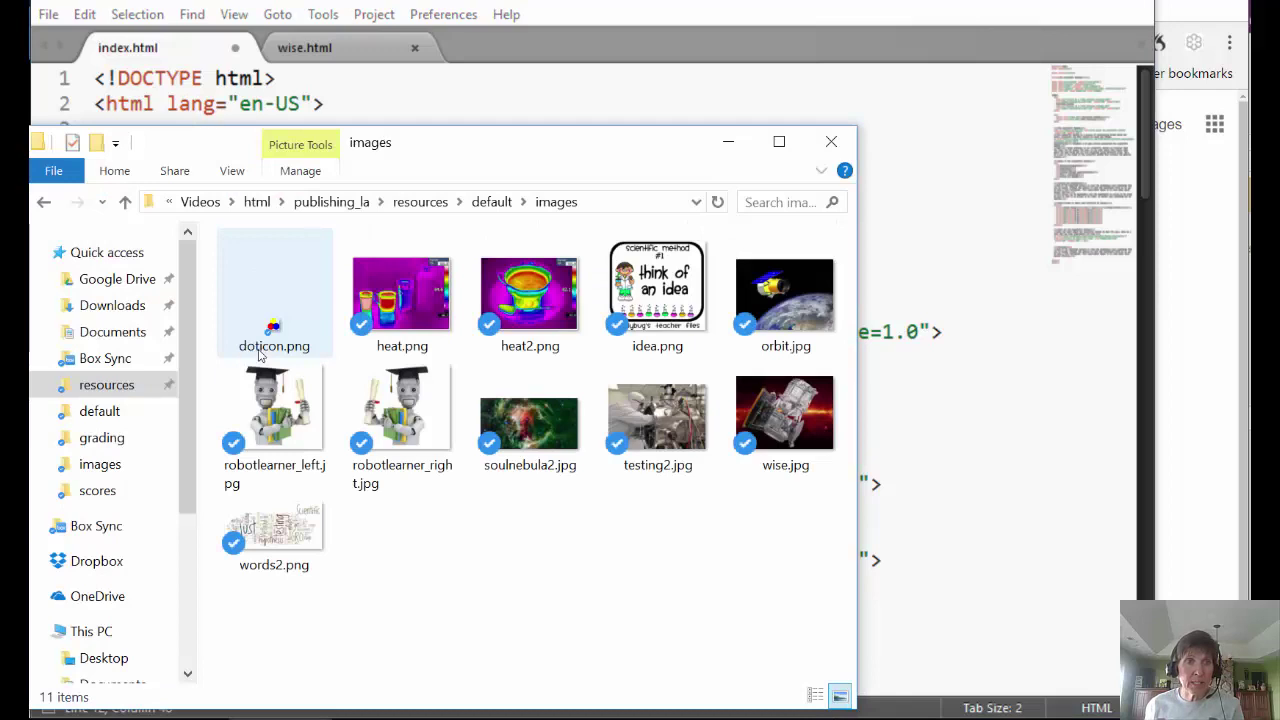
click(990, 474)
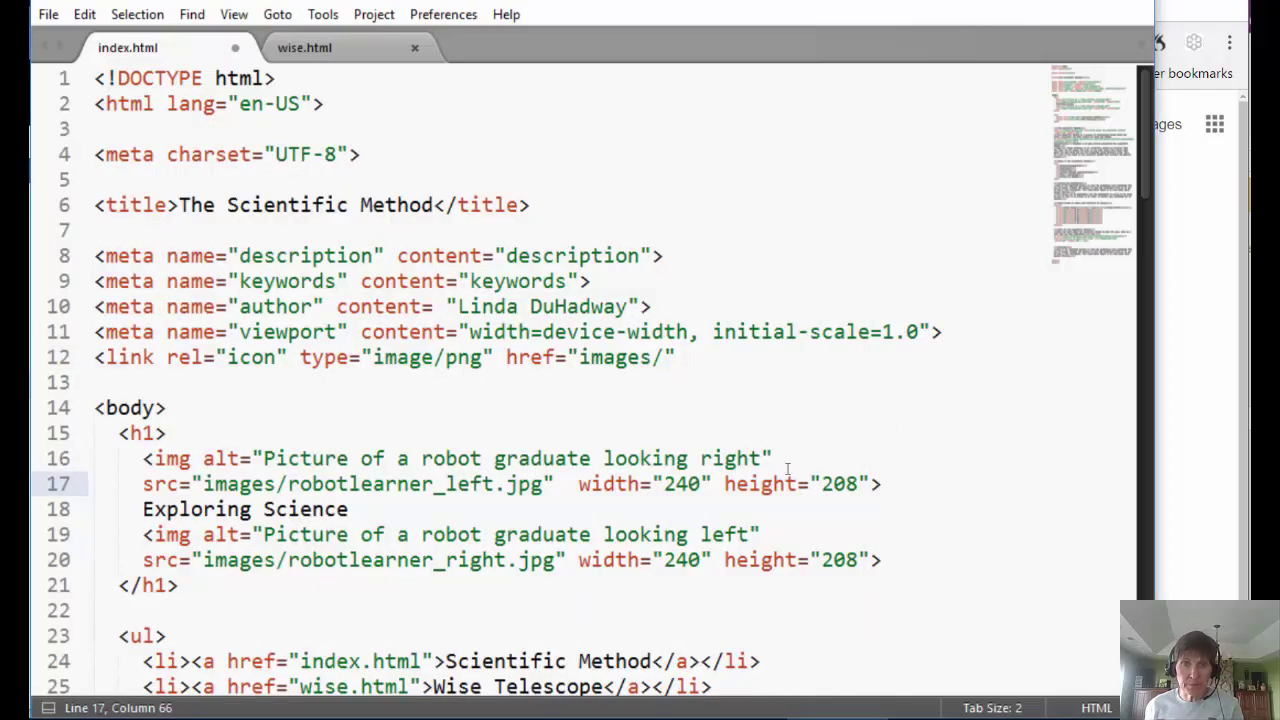
click(662, 357)
text(doticon)
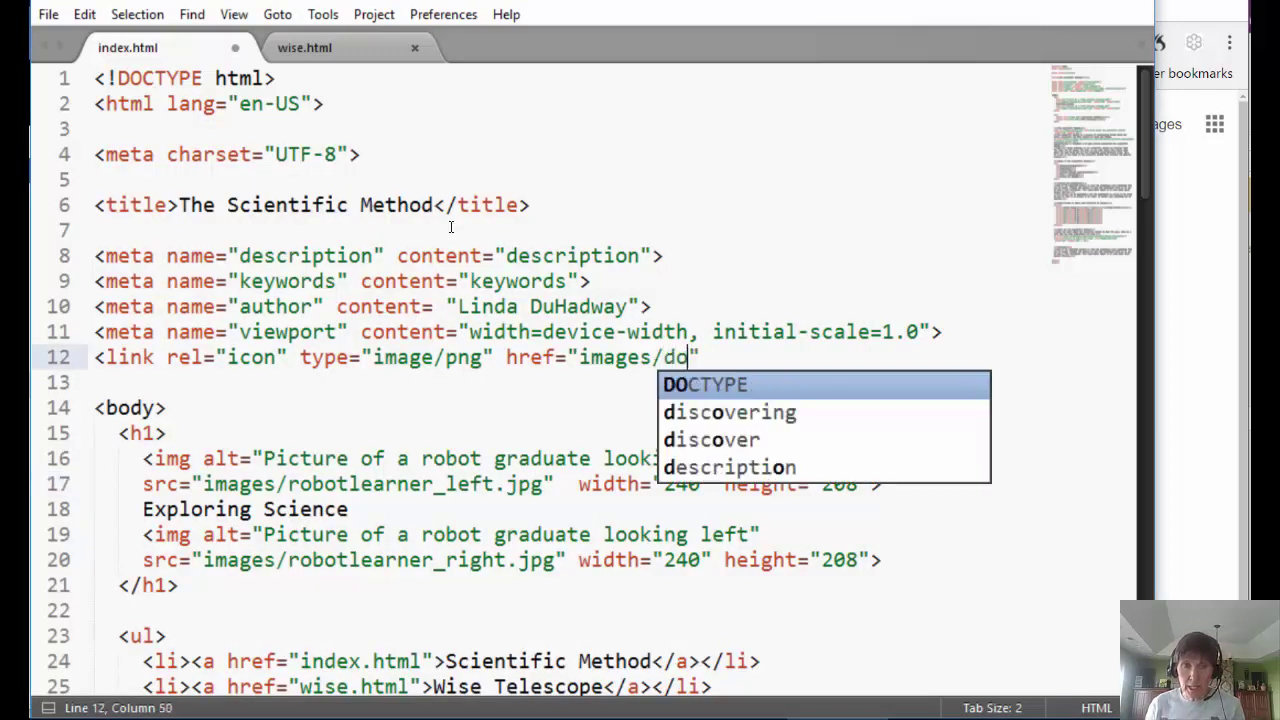
text(.png)
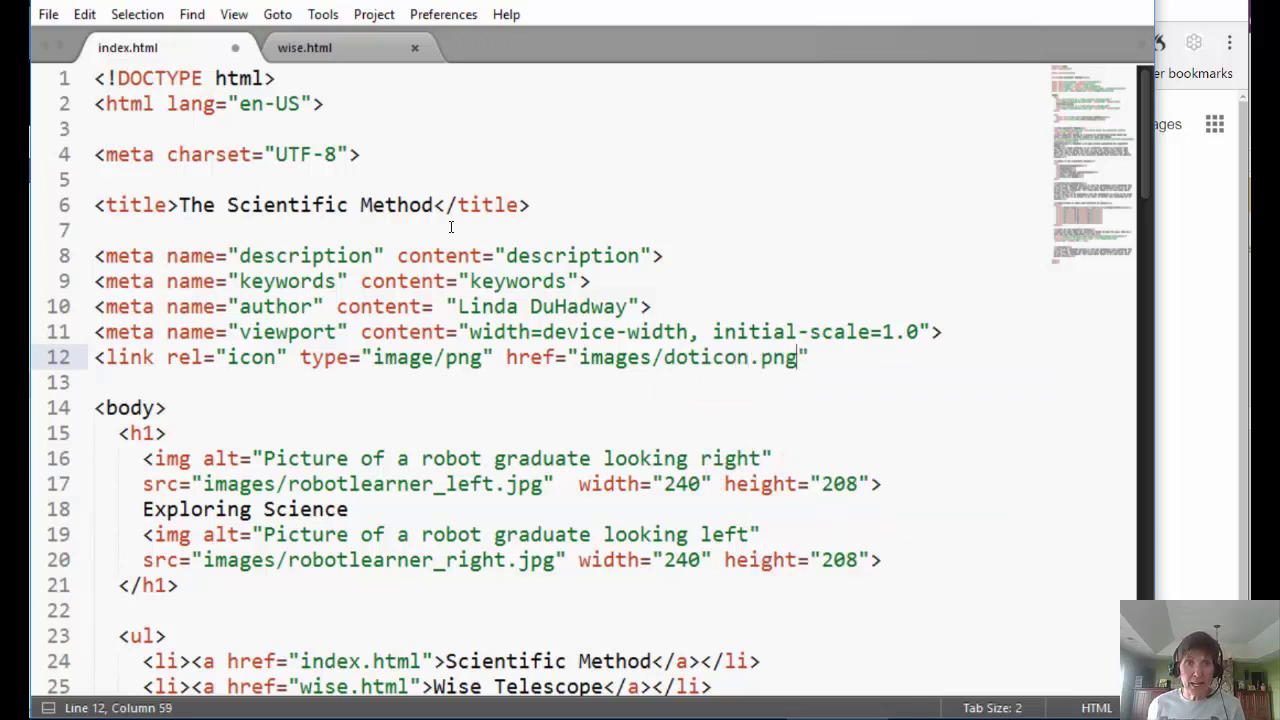
click(848, 332)
click(841, 357)
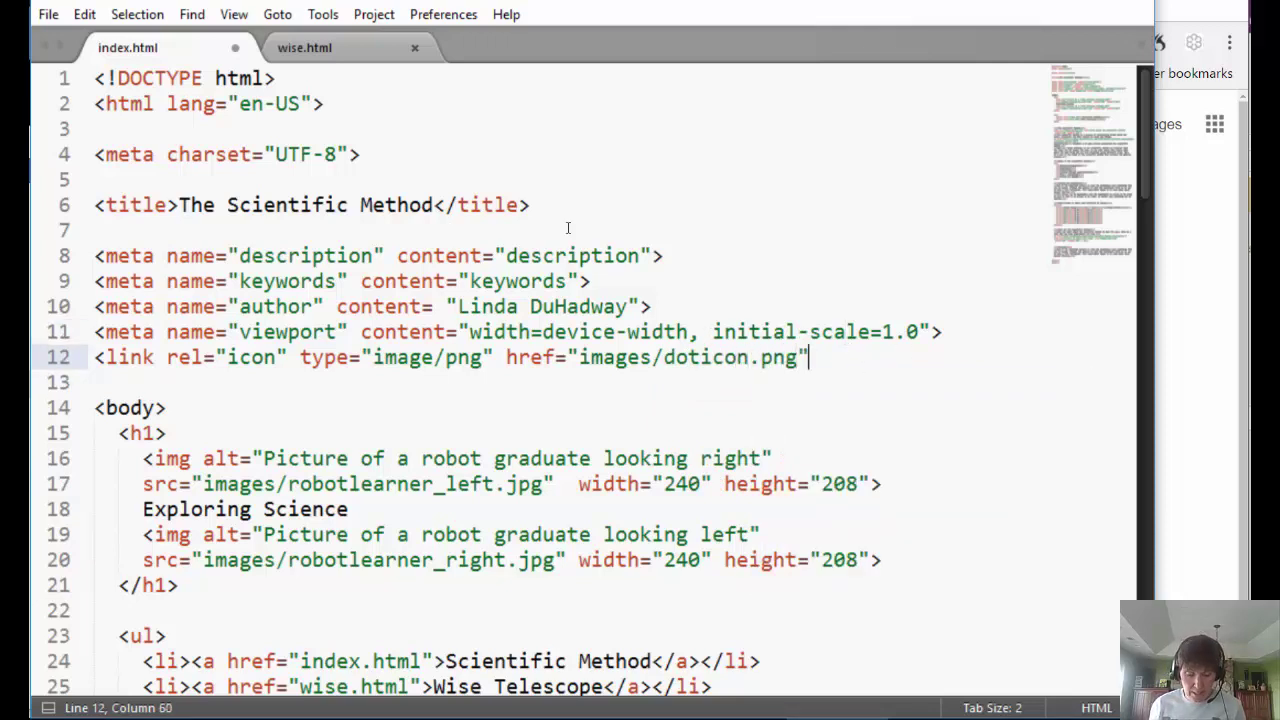
text(>)
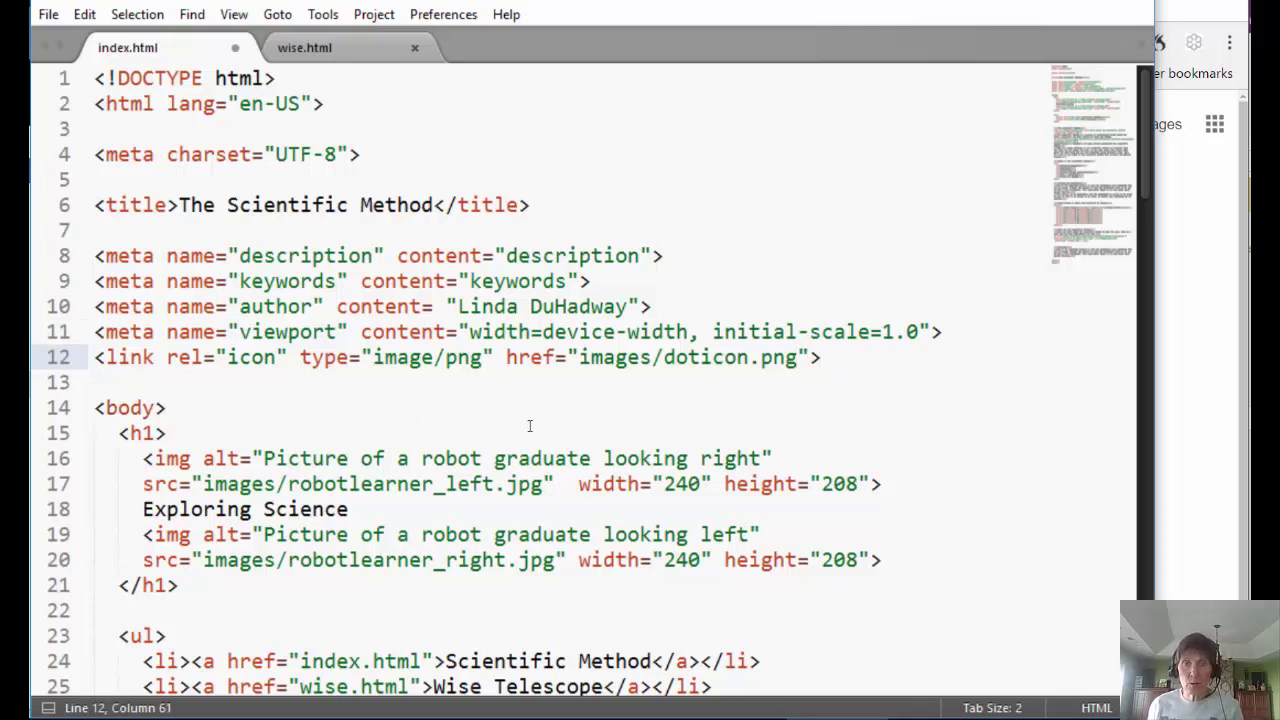
- Open the local default/index.html in Chrome with Ctrl+O
click(1200, 537)
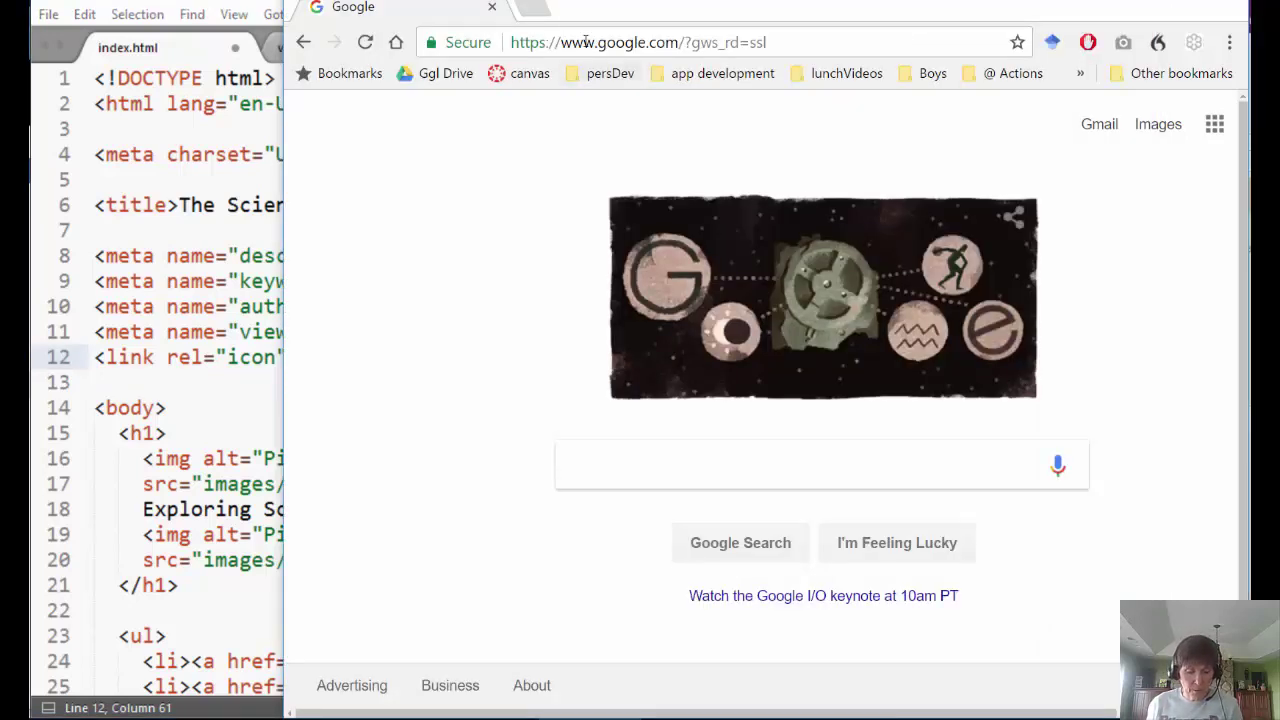
key(ctrl+o)
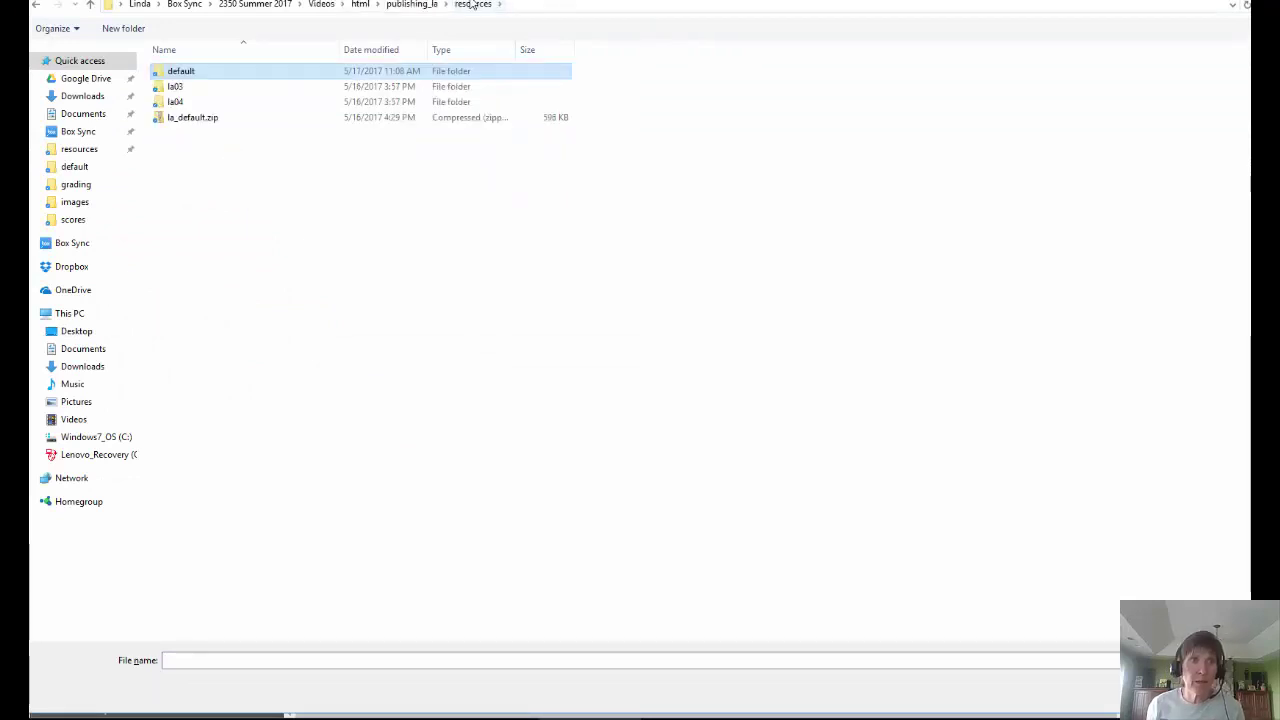
double_click(176, 71)
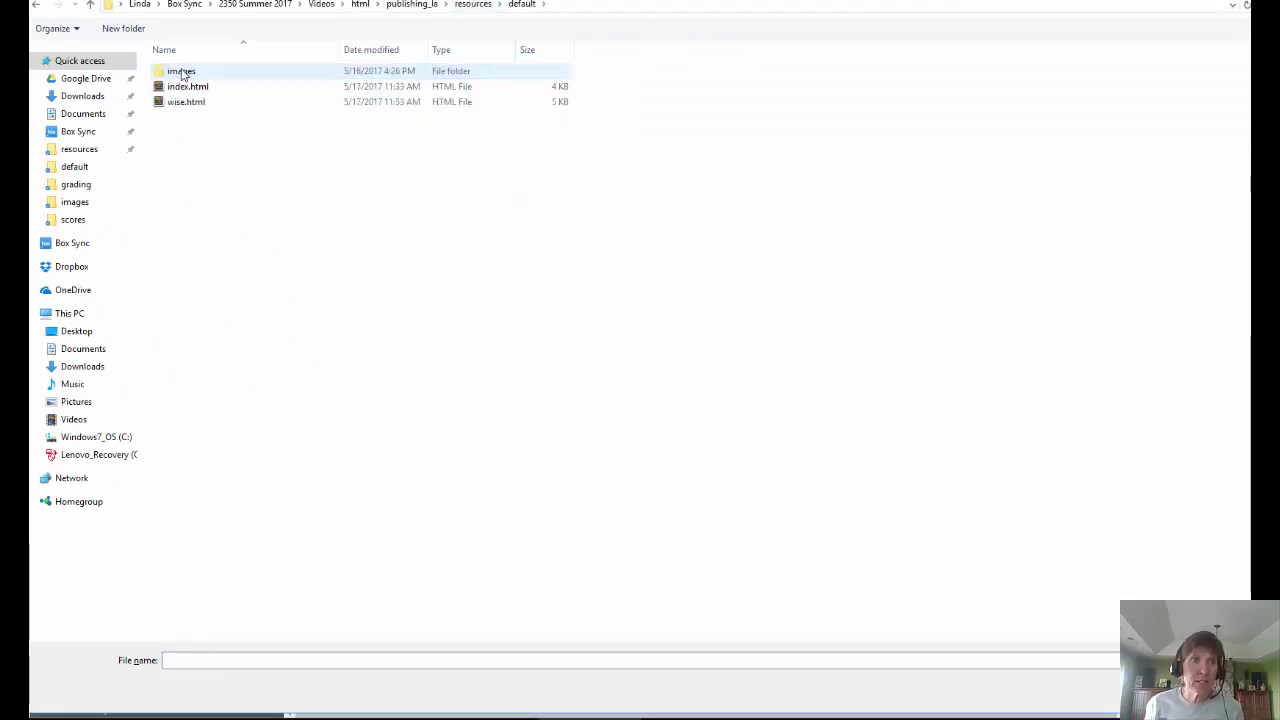
double_click(181, 88)
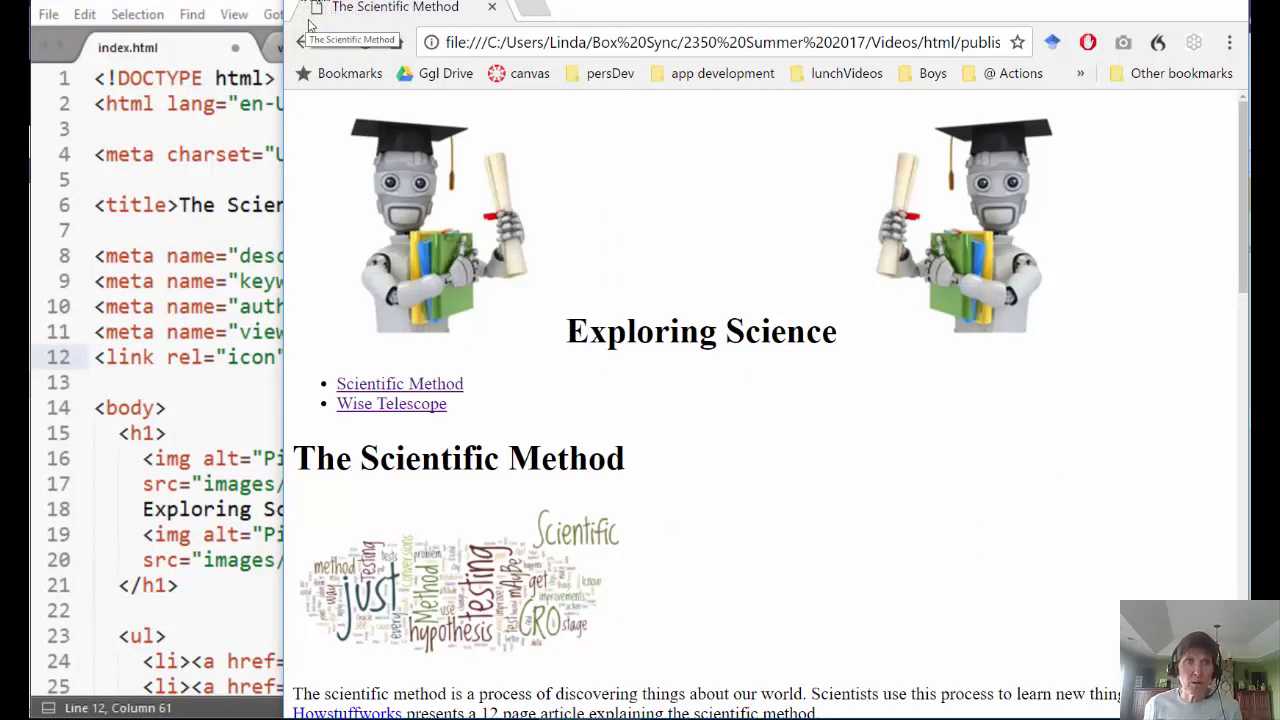
- Save index.html and reload it in Chrome to show the new favicon
click(117, 362)
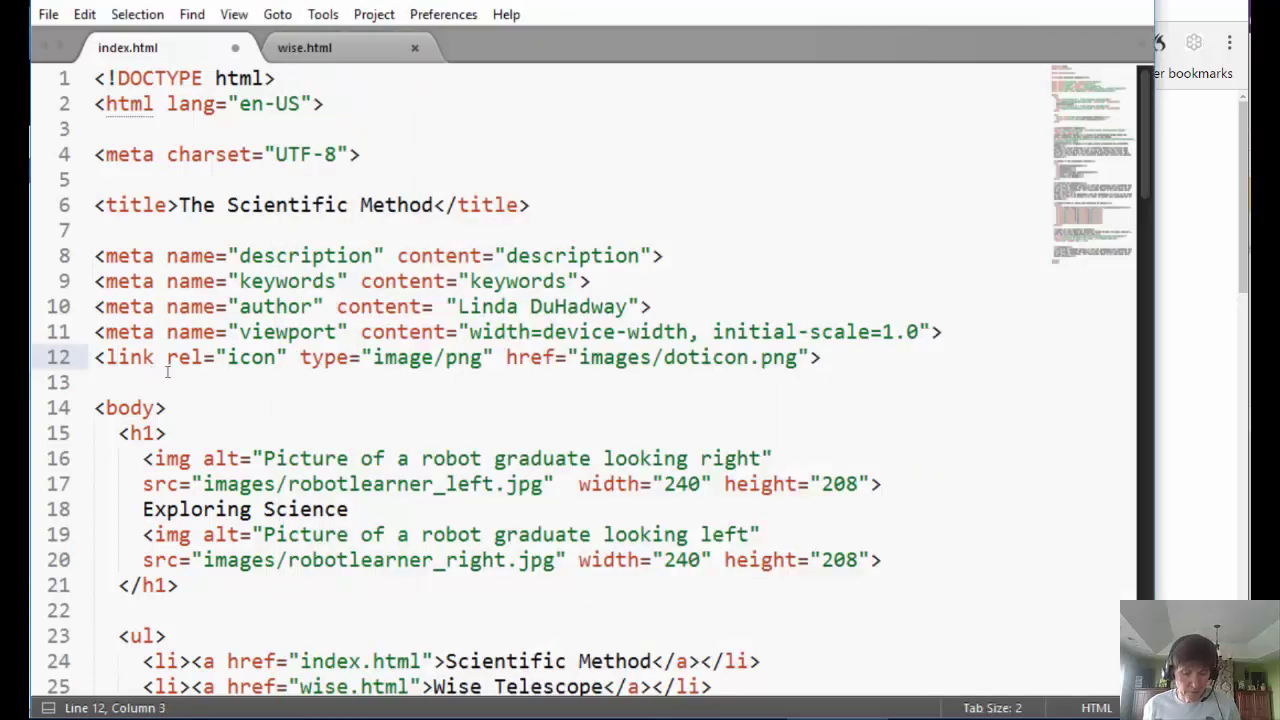
key(ctrl+s)
click(1186, 377)
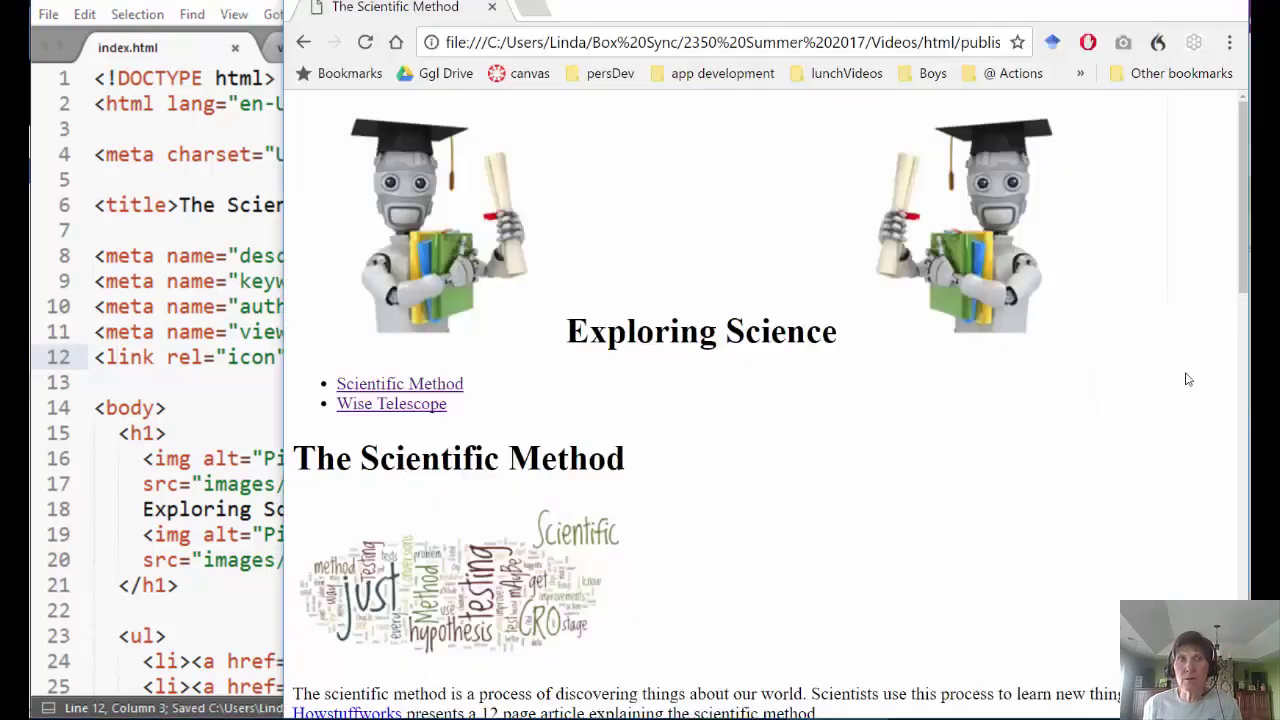
click(365, 42)
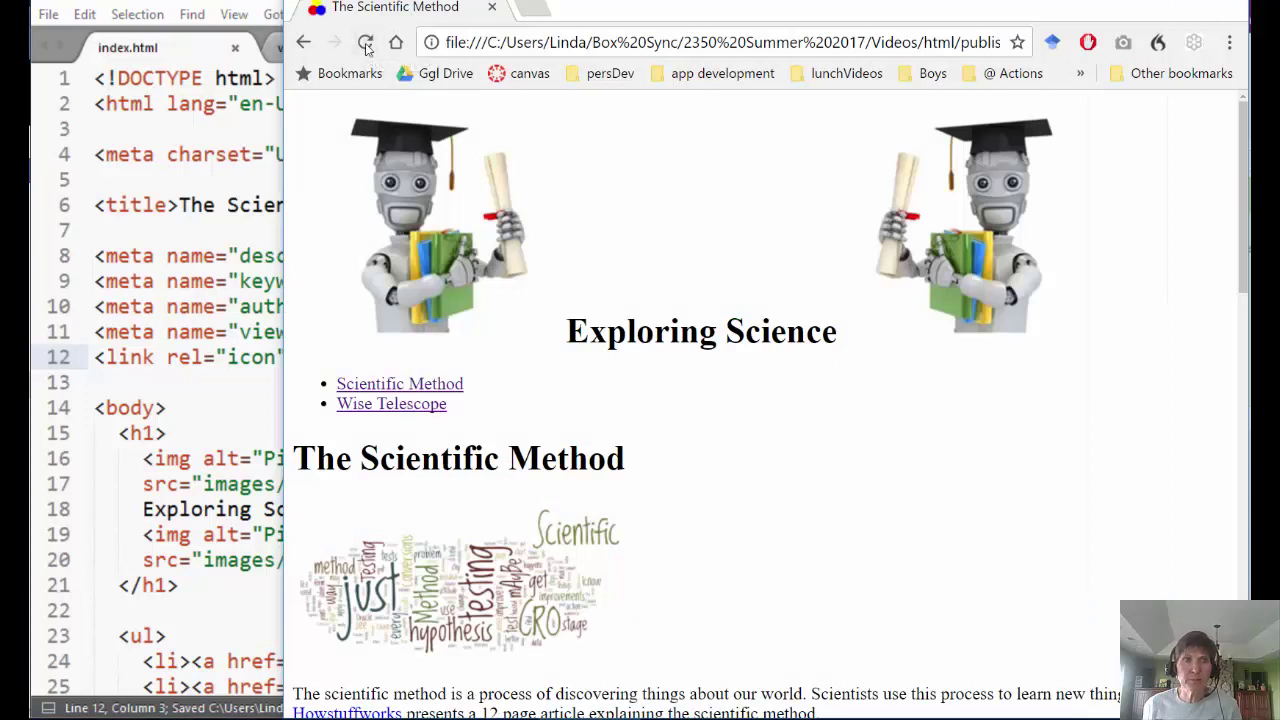
- Follow the Wise Telescope link in Chrome, then return to the editor
click(165, 393)
click(1177, 315)
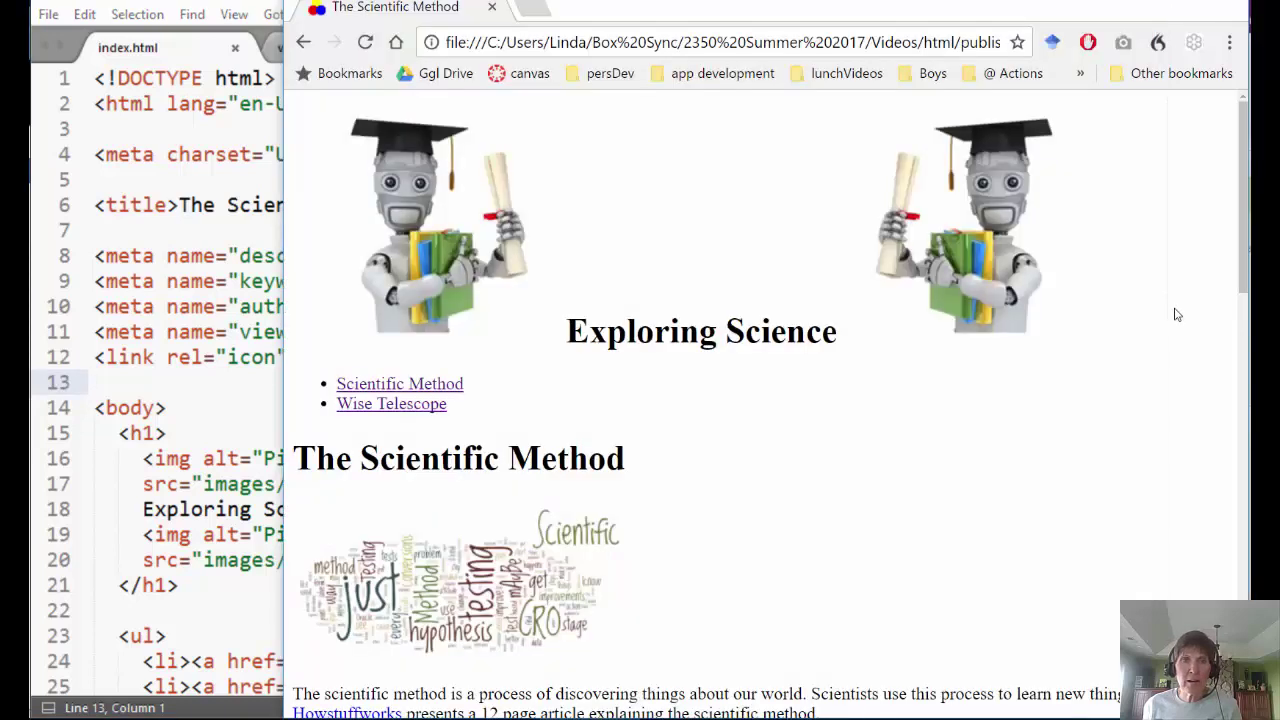
click(374, 407)
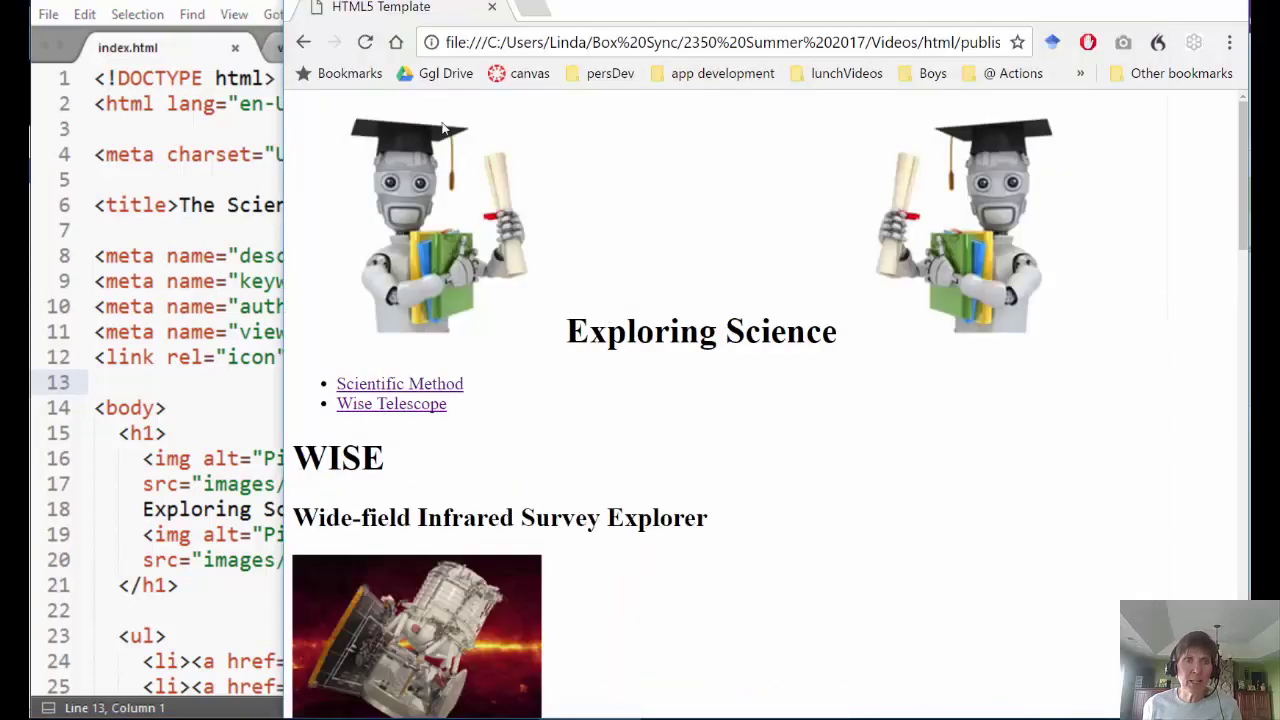
click(216, 420)
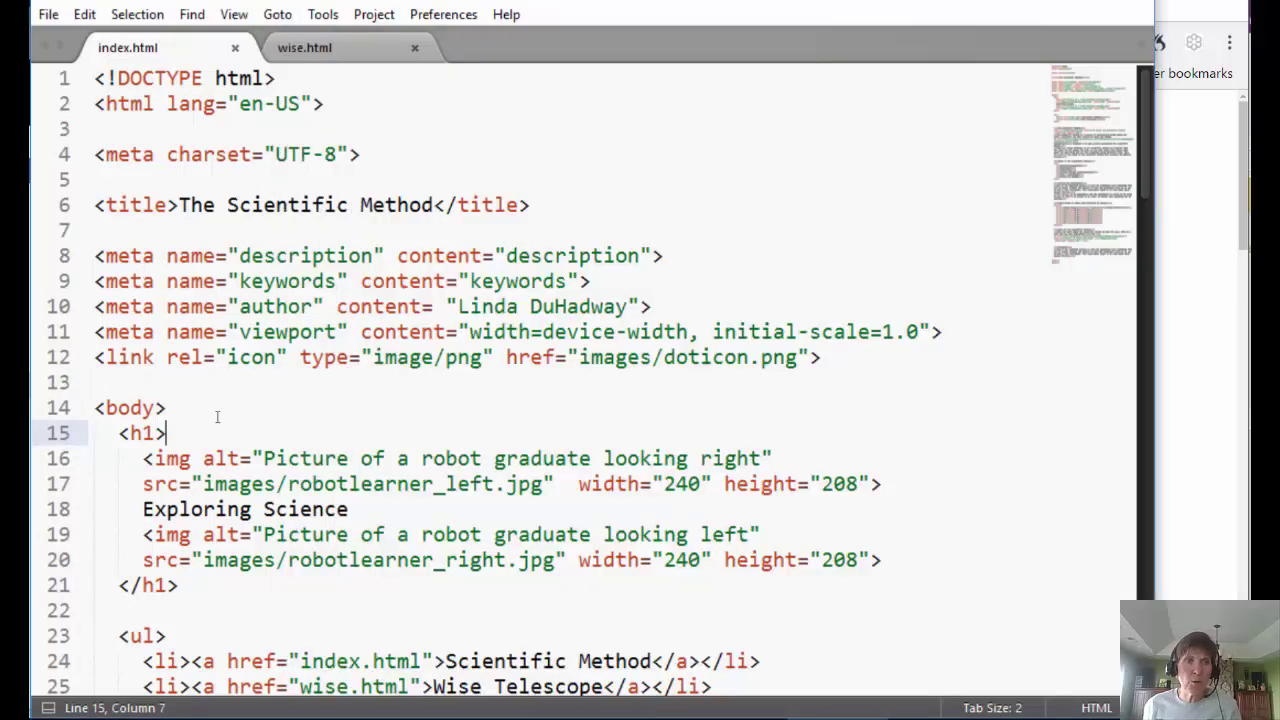
- Copy the favicon link line from index.html into line 12 of wise.html and save
drag(843, 358, 76, 352)
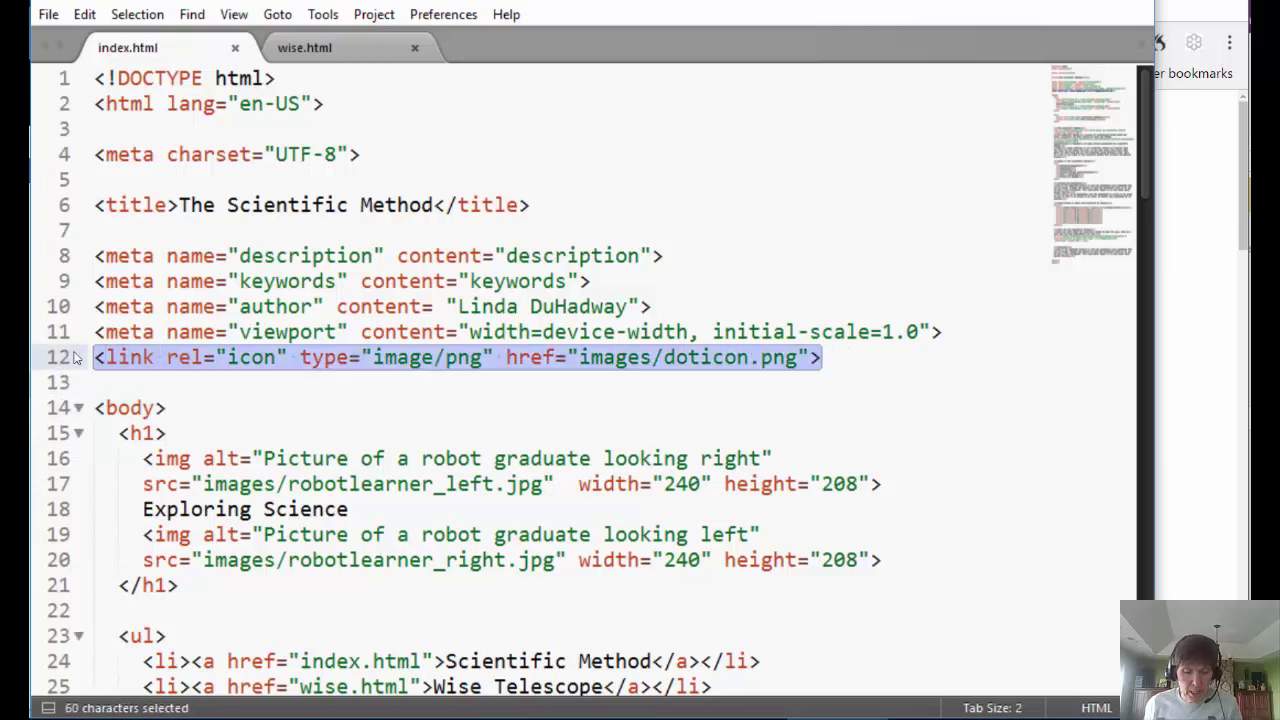
key(ctrl+c)
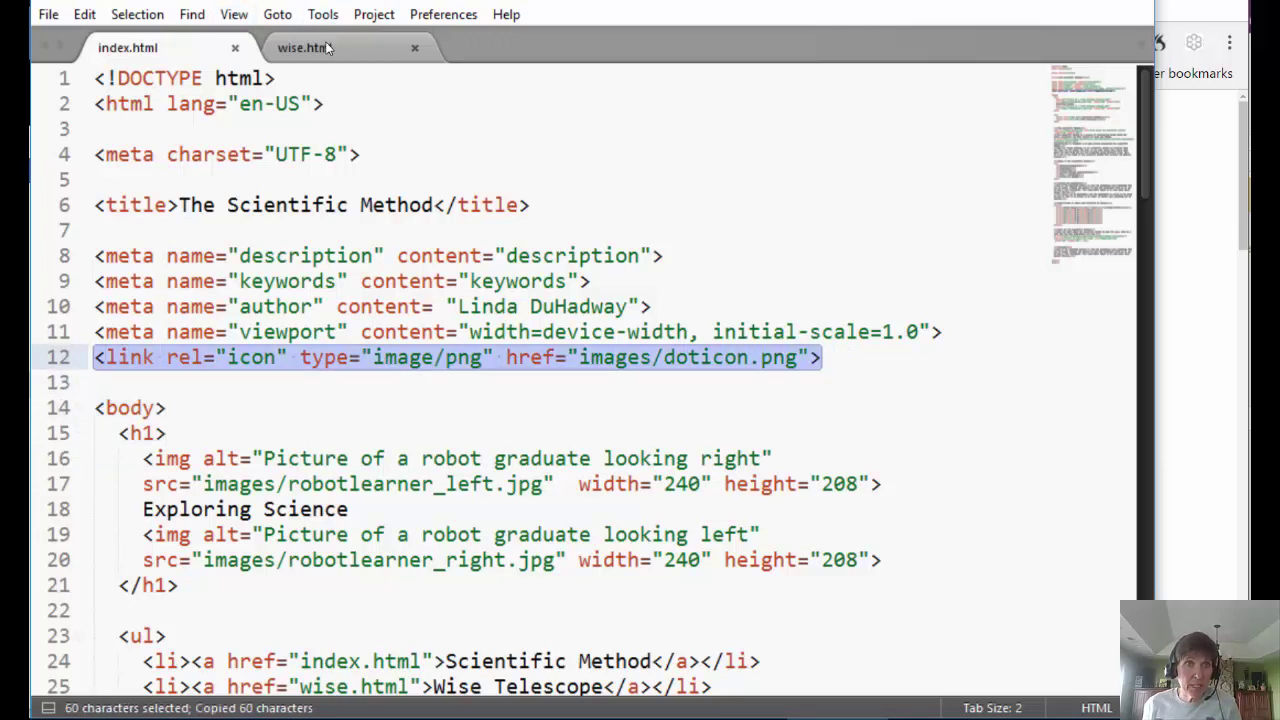
click(327, 48)
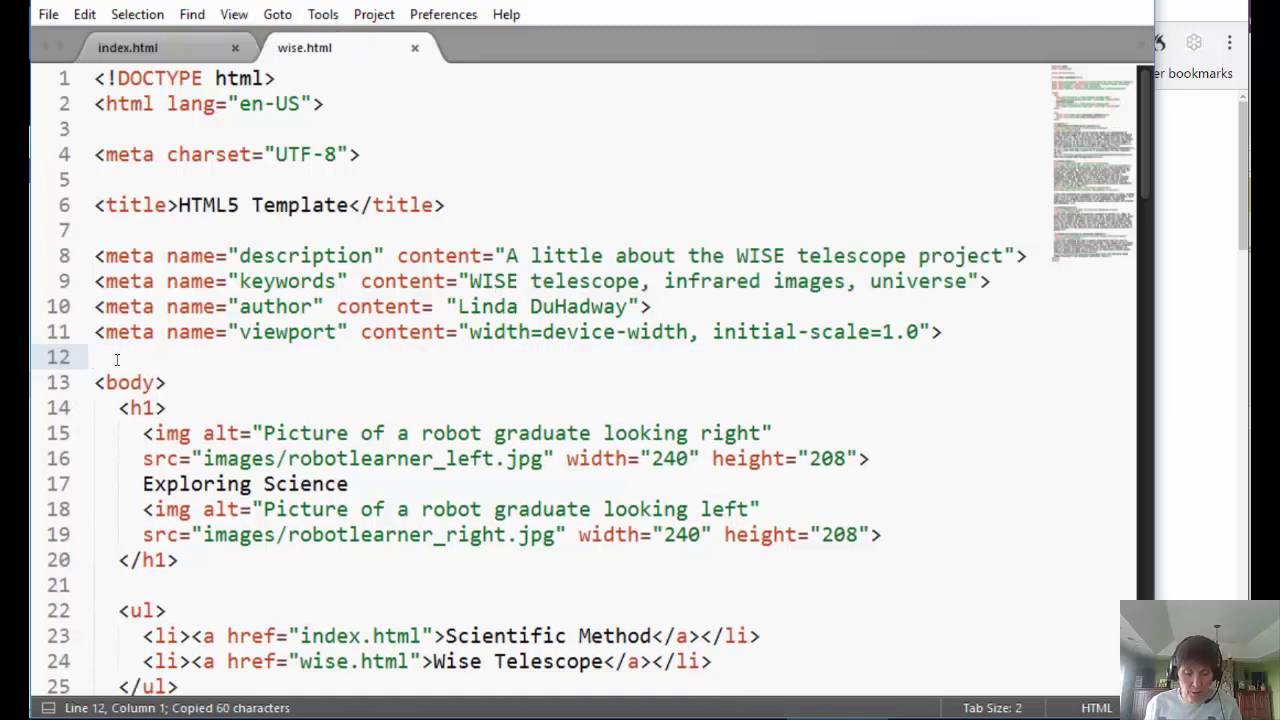
key(ctrl+v)
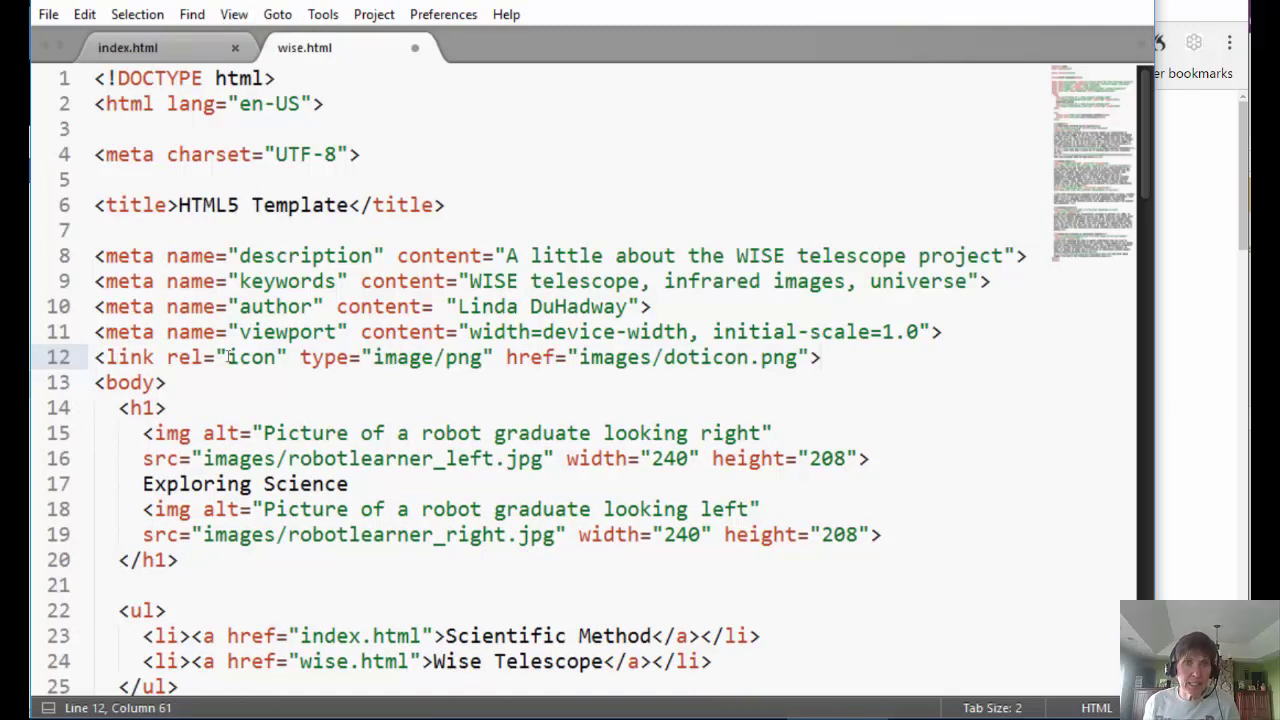
key(Return)
key(ctrl+s)
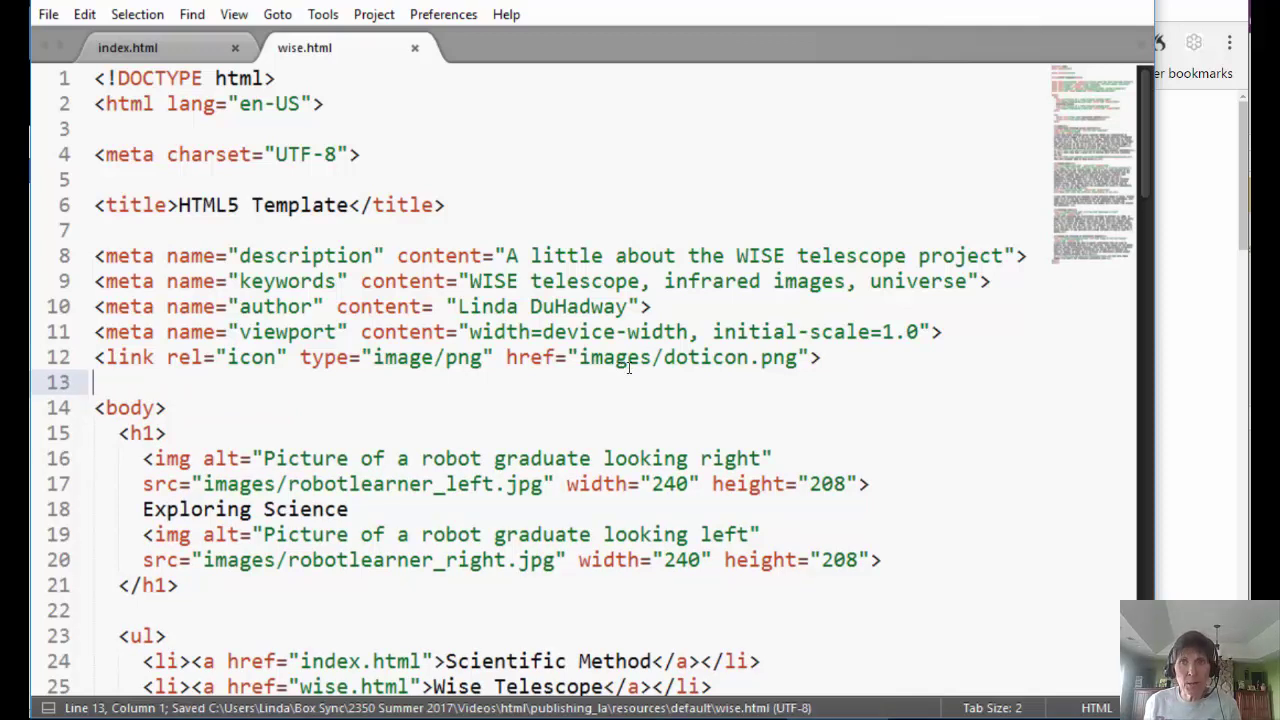
- Reload the WISE page, go back, and reopen it to confirm both pages show the favicon
click(1220, 402)
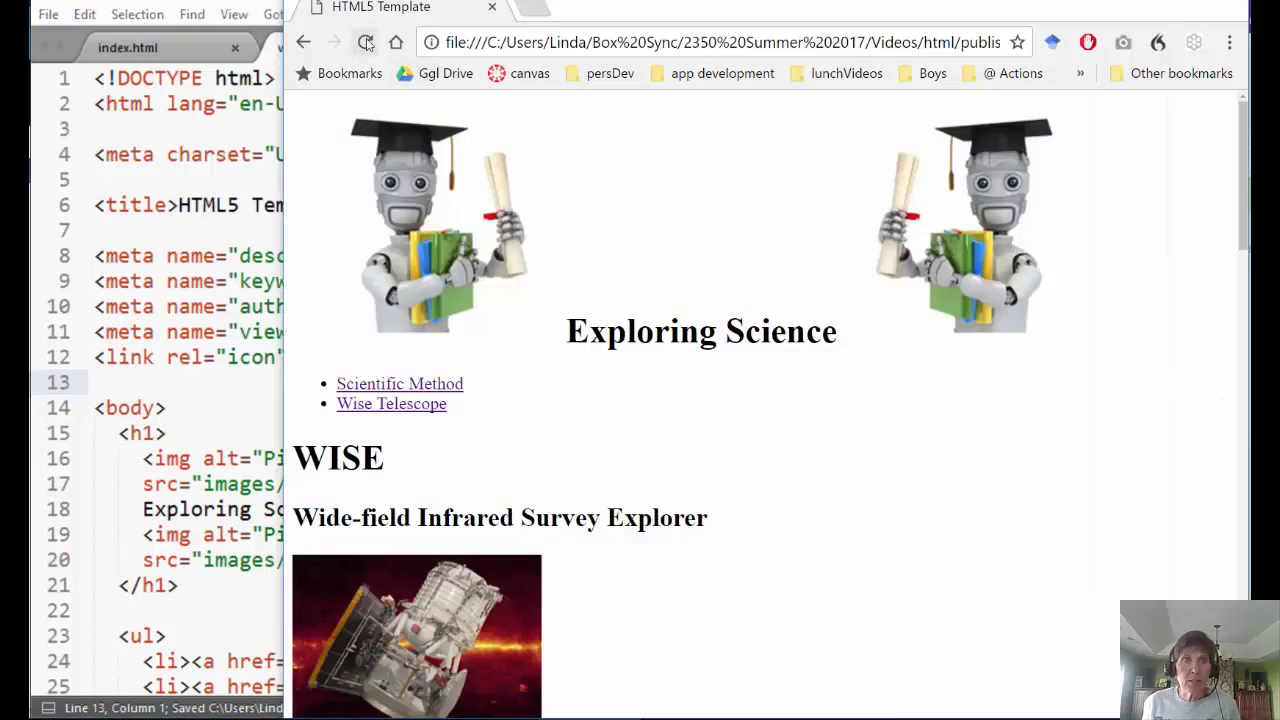
click(366, 42)
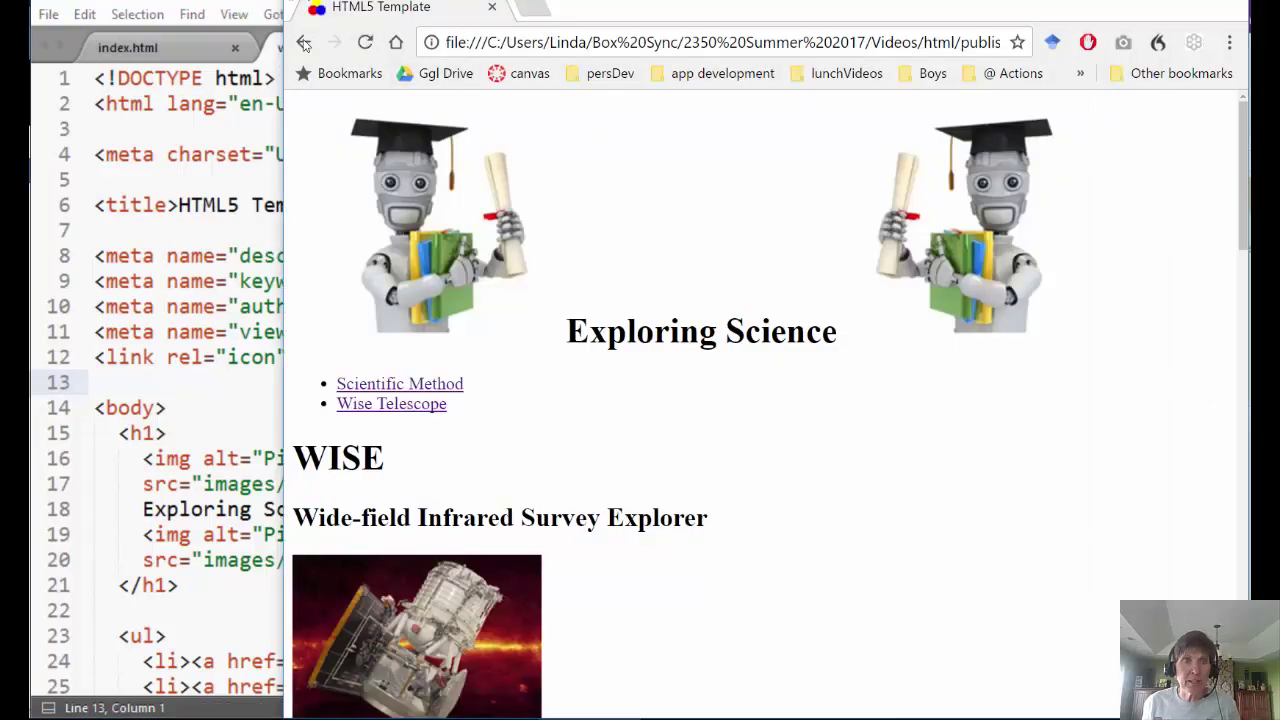
click(360, 402)
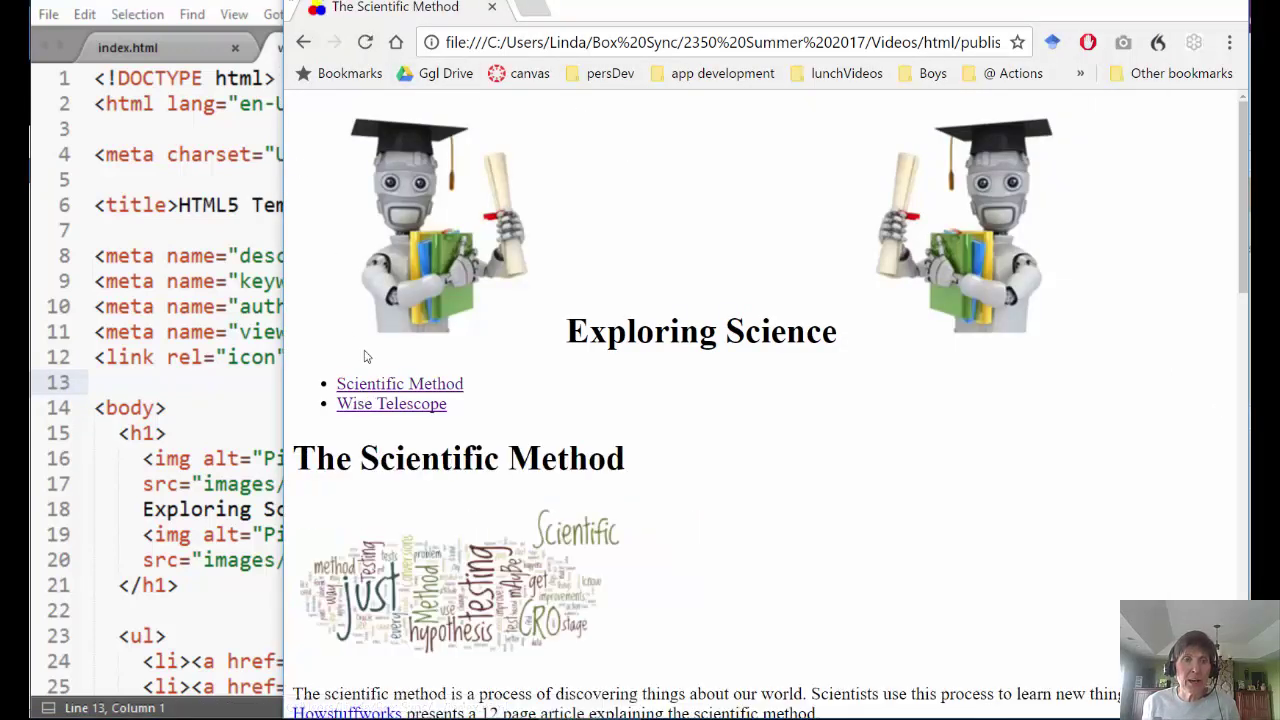
click(385, 408)
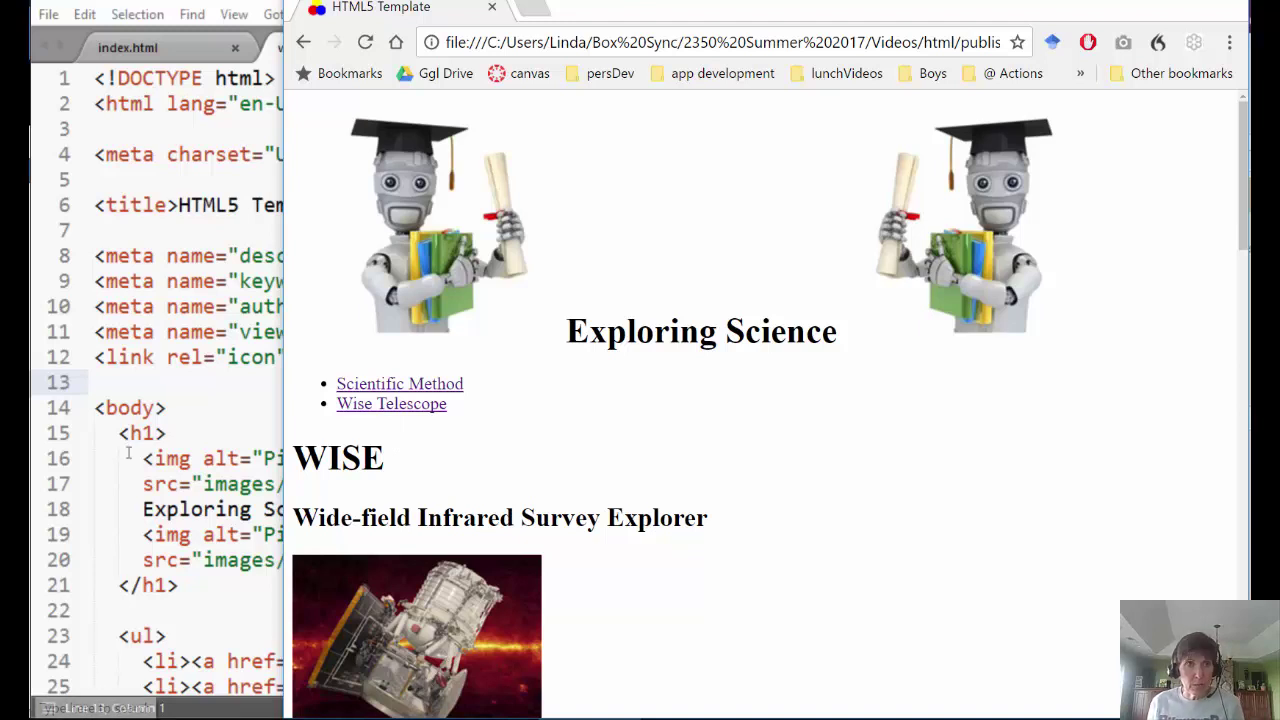
click(150, 718)
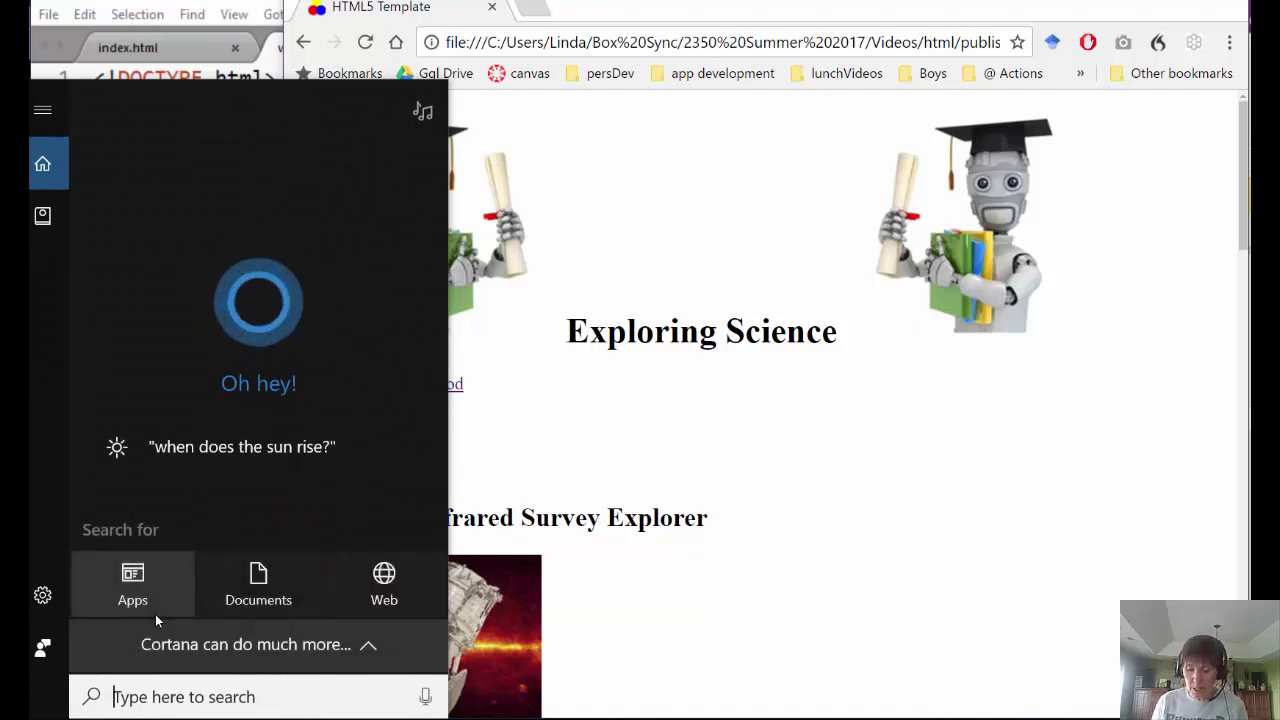
- Search for 'cybe' and launch the Cyberduck desktop app
key(BackSpace)
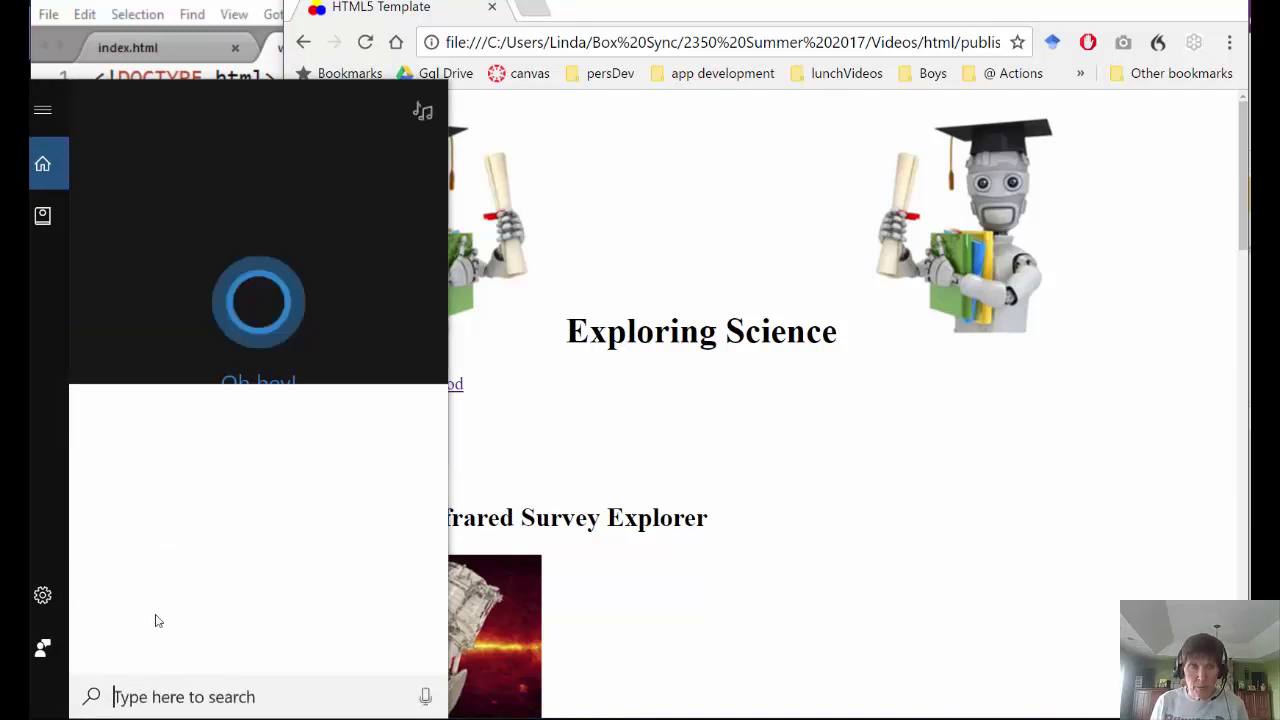
text(cybe)
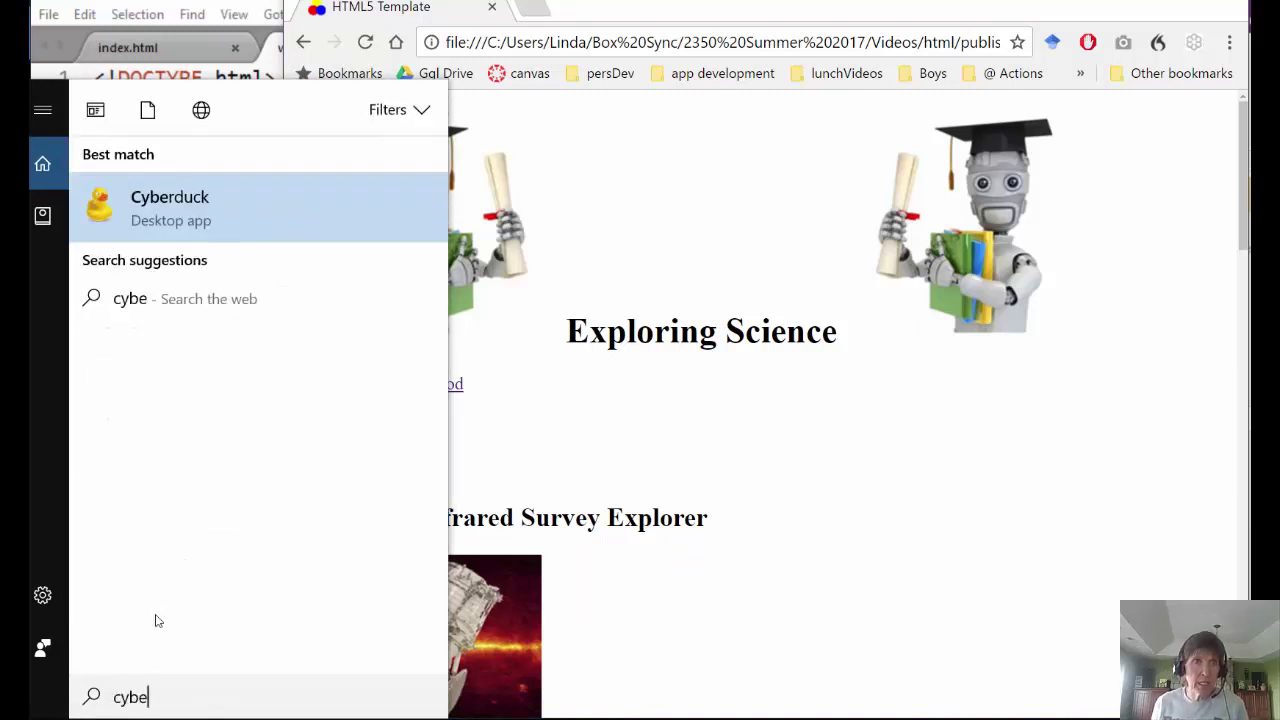
click(225, 217)
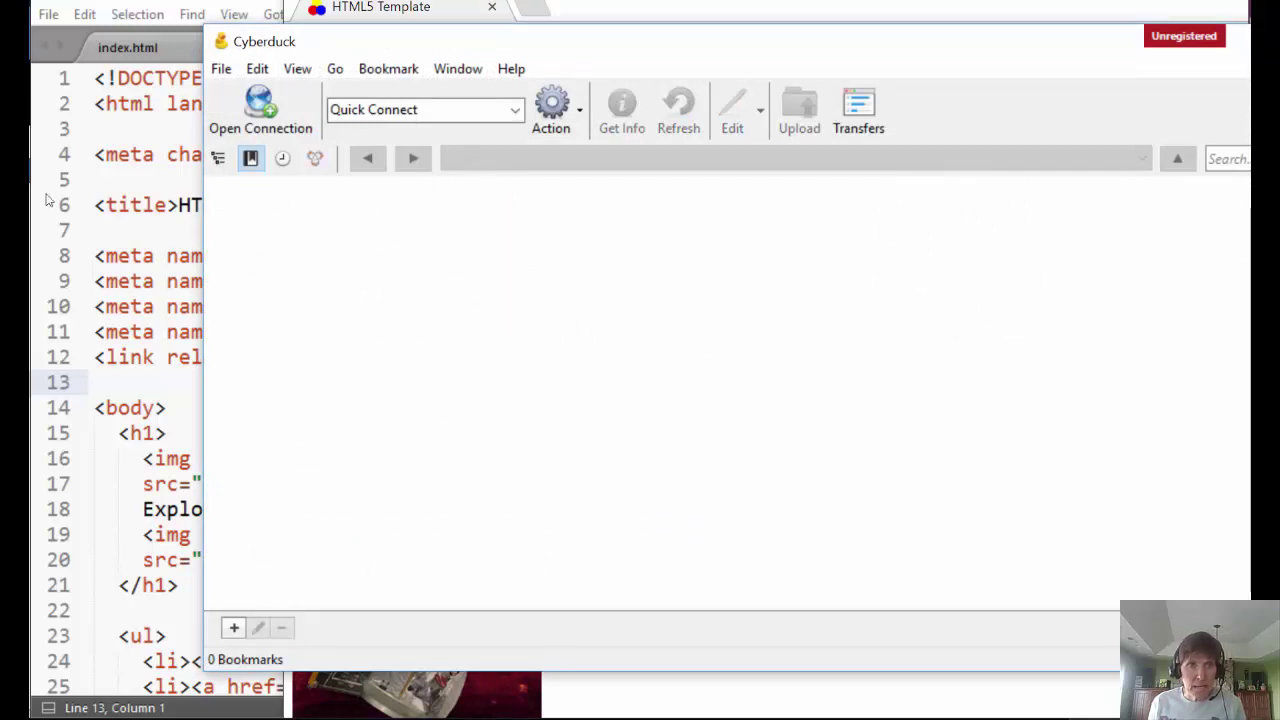
- Connect via SFTP to icarus.cs.weber.edu on port 22 with the account username and password
click(257, 110)
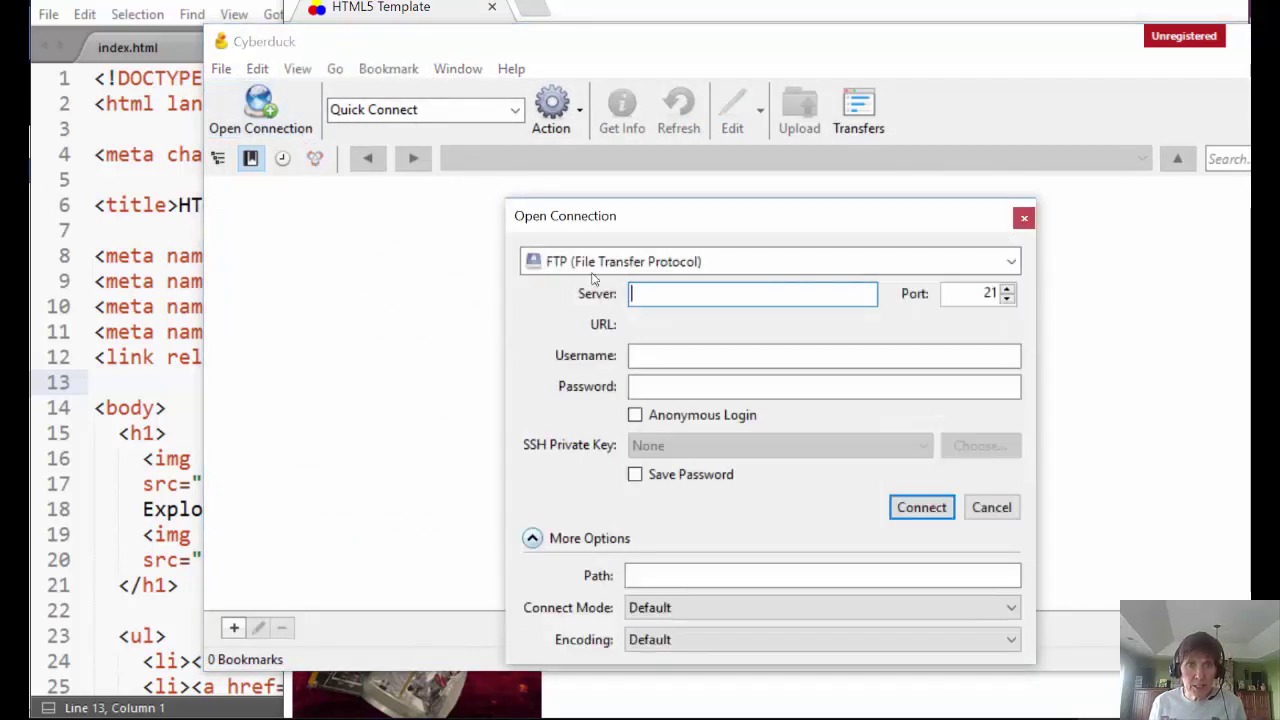
click(563, 263)
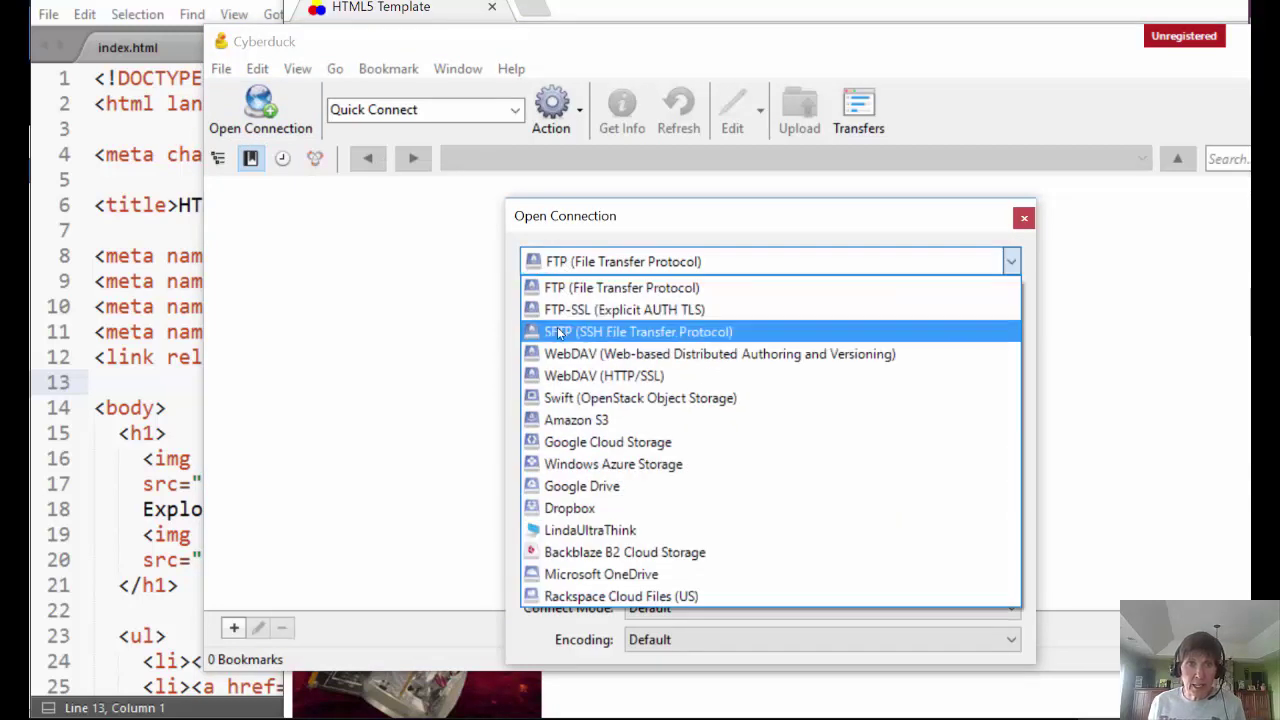
click(565, 331)
click(682, 291)
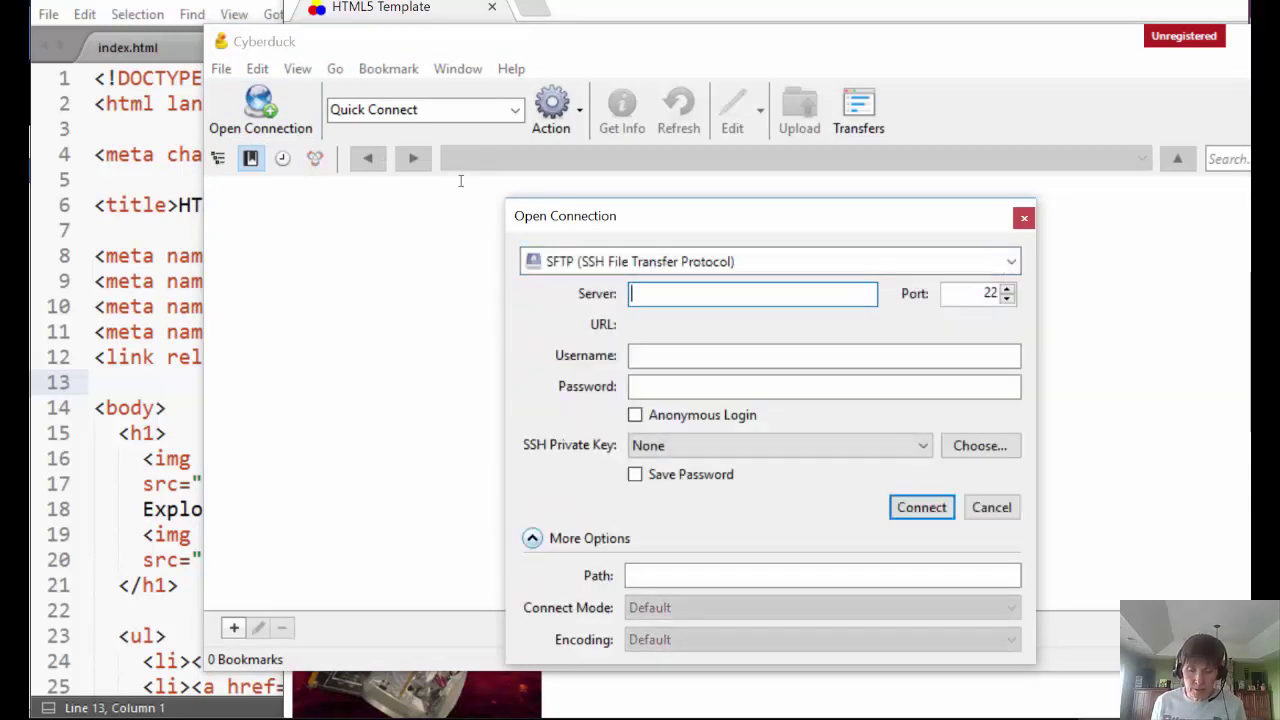
text(icarus.)
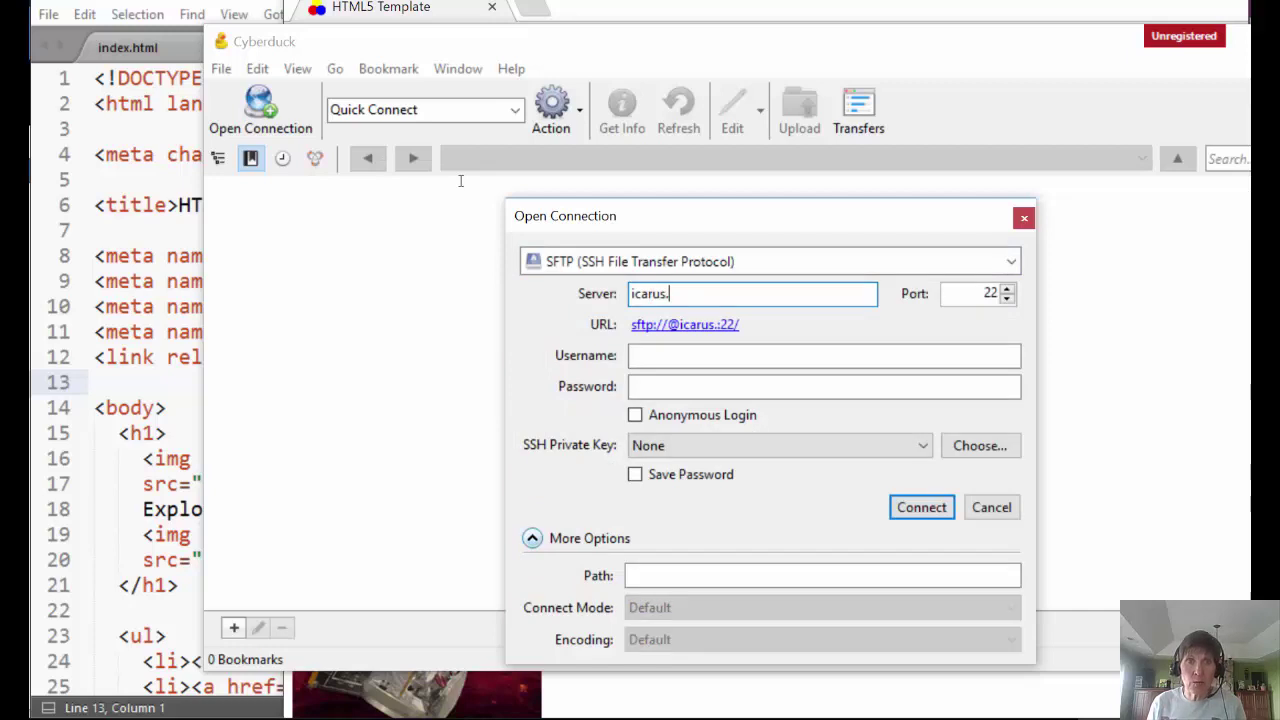
text(weber.)
key(BackSpace)
key(BackSpace)
key(BackSpace)
key(BackSpace)
key(BackSpace)
key(BackSpace)
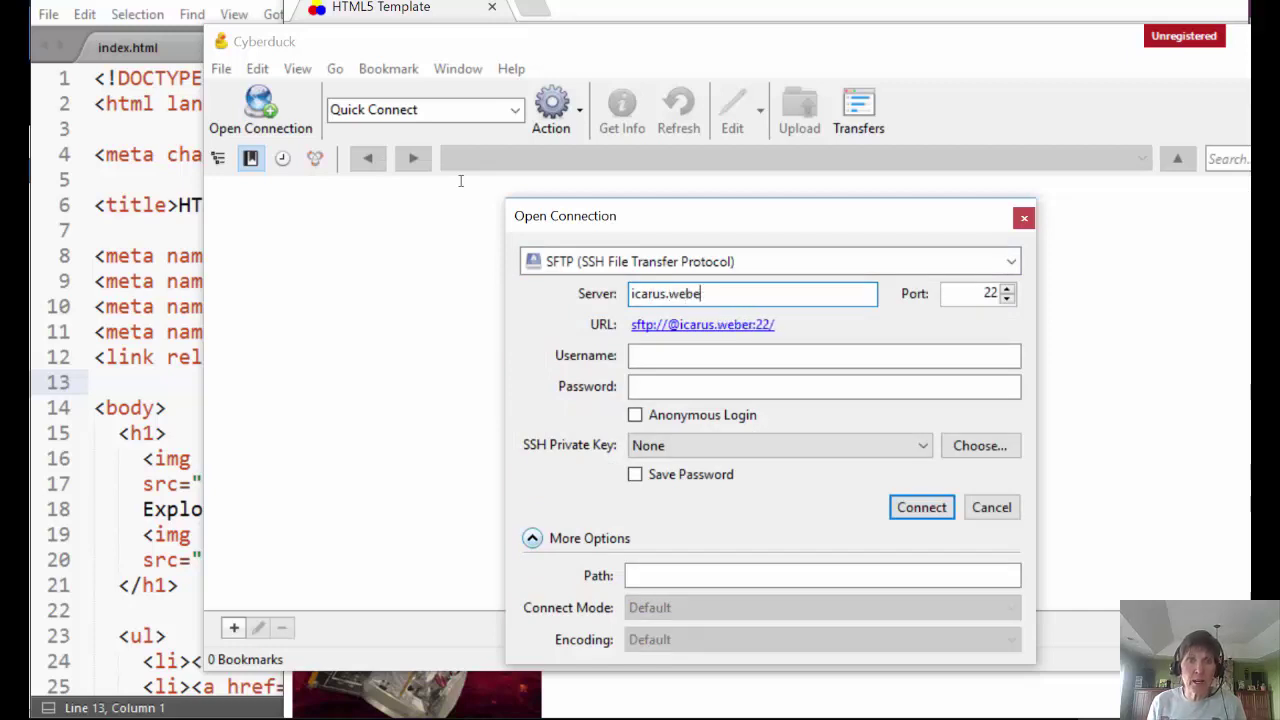
text(cs.weber.edu)
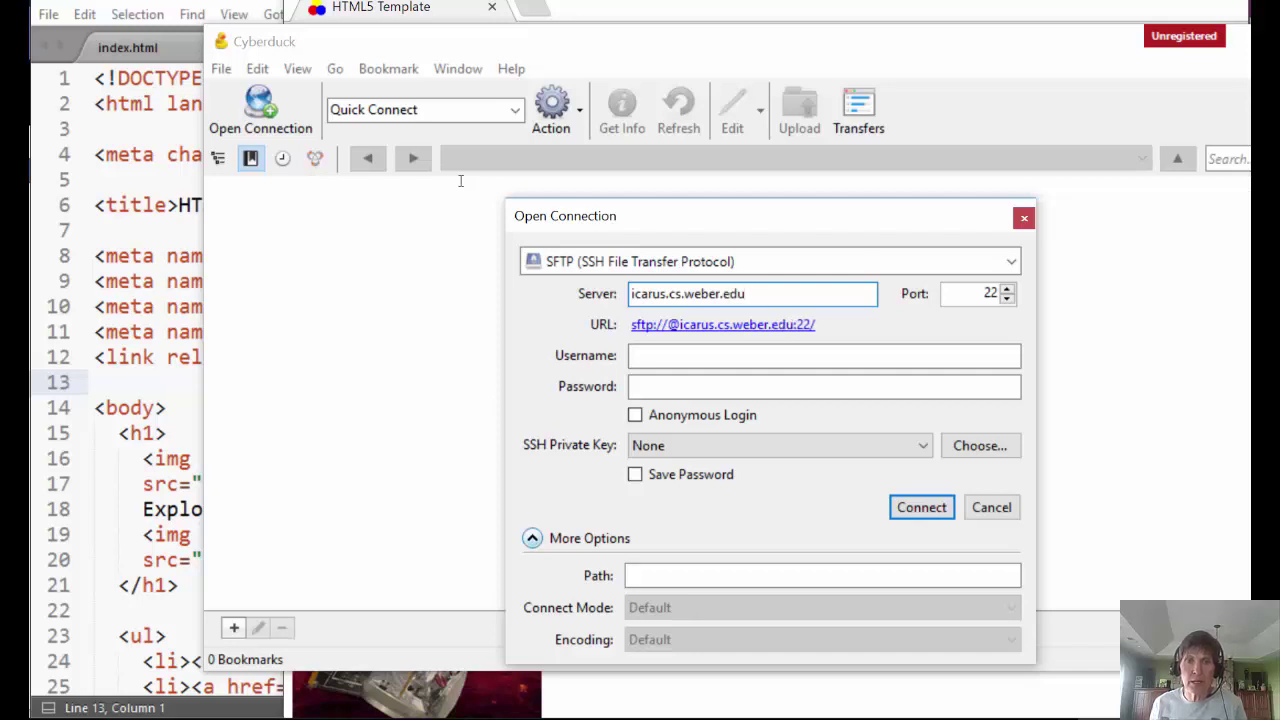
click(651, 355)
text(ds65432)
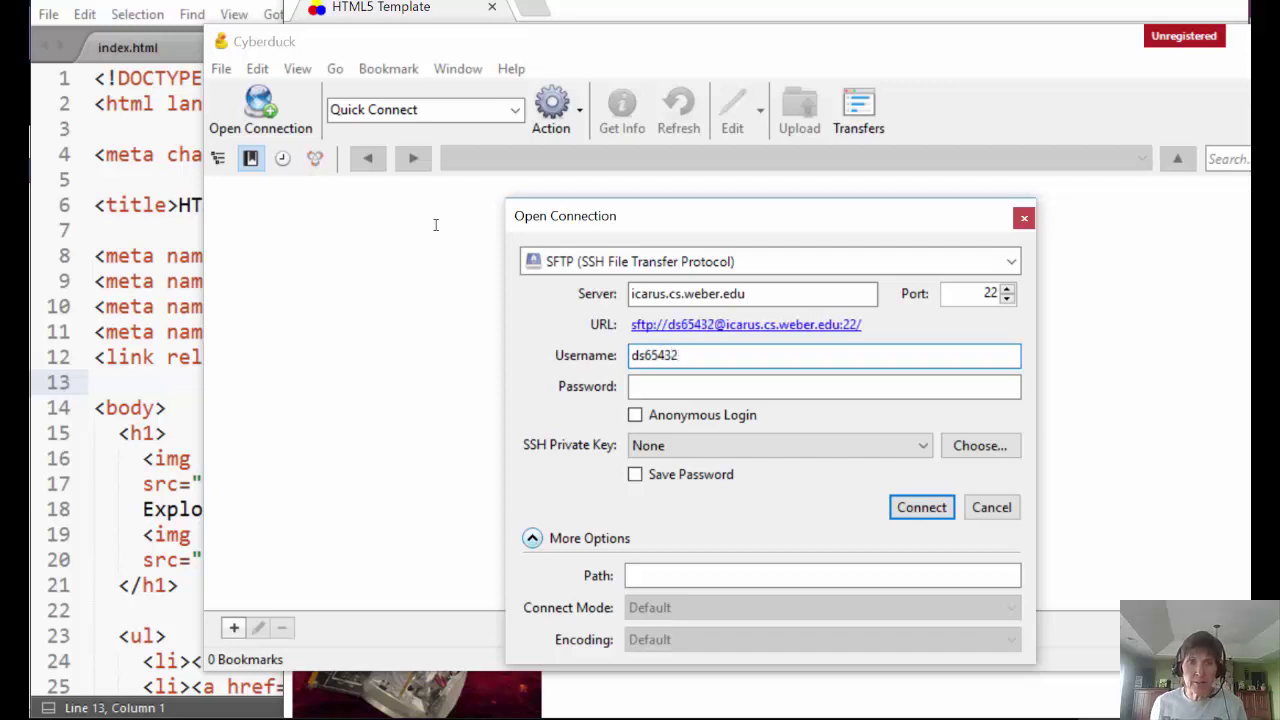
click(695, 386)
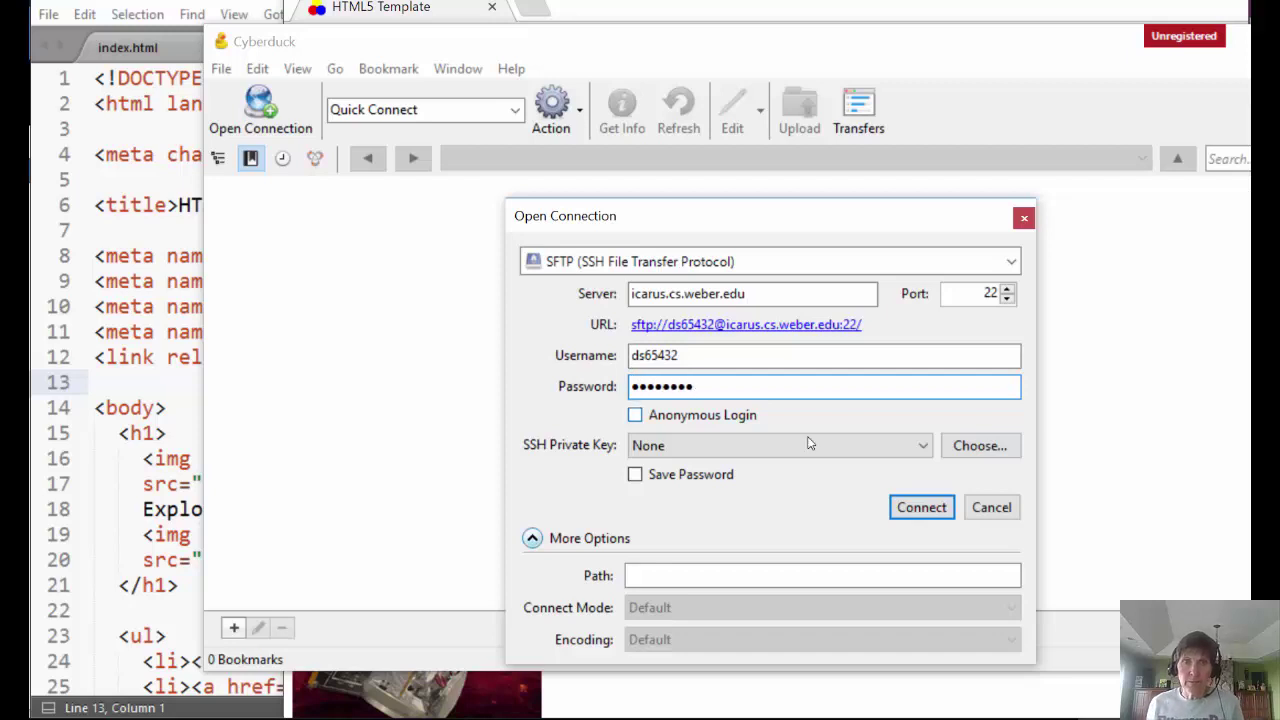
click(936, 502)
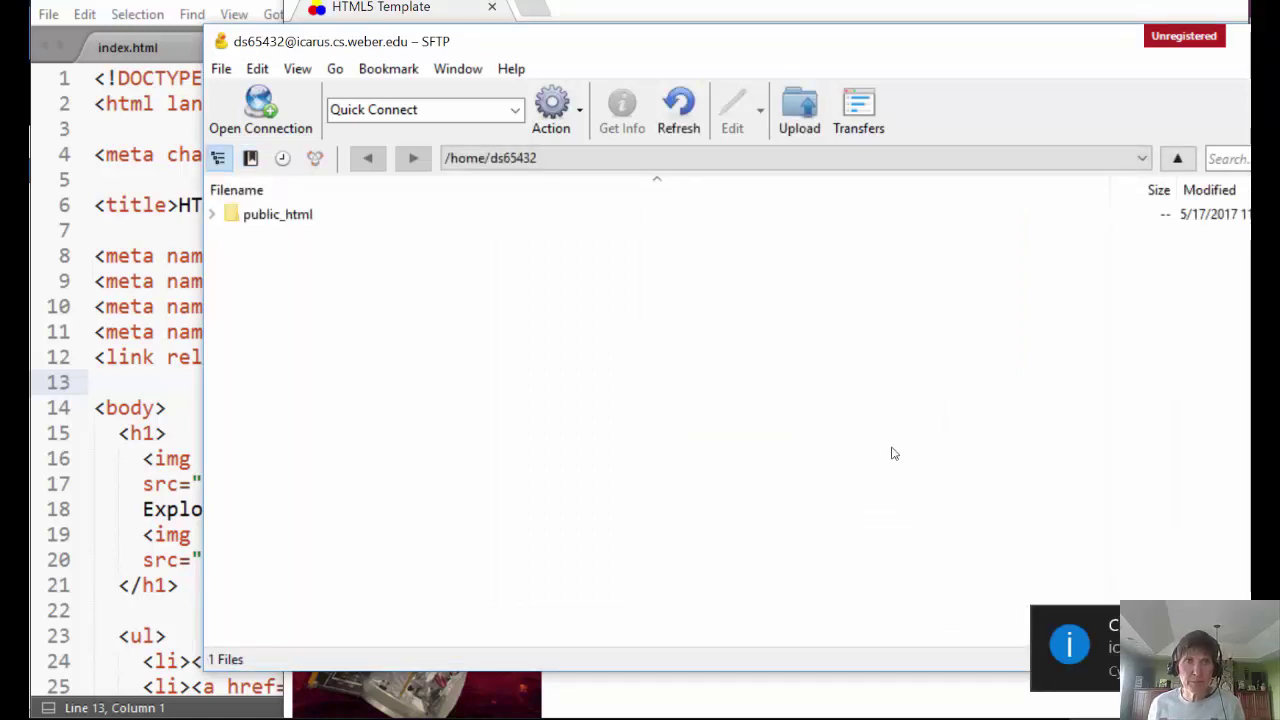
- Open the server's empty public_html folder in Cyberduck, then bring the local images folder forward
double_click(262, 216)
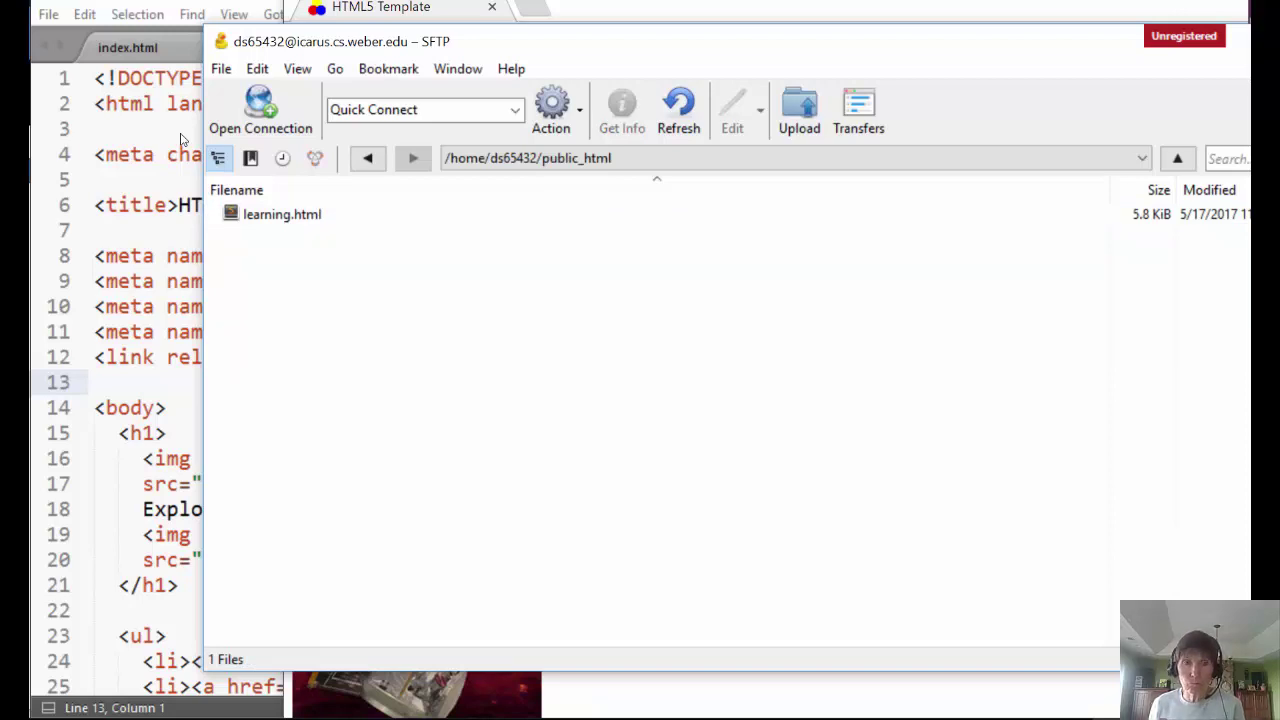
key(alt+Left)
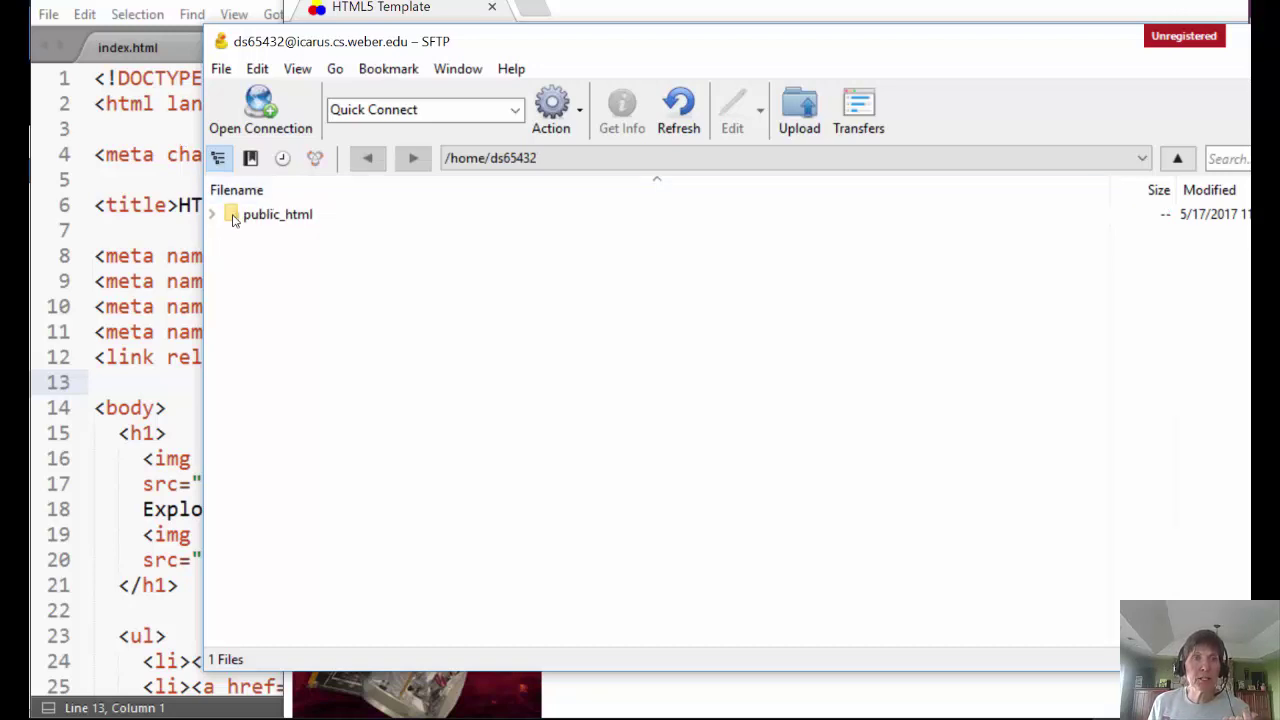
double_click(232, 216)
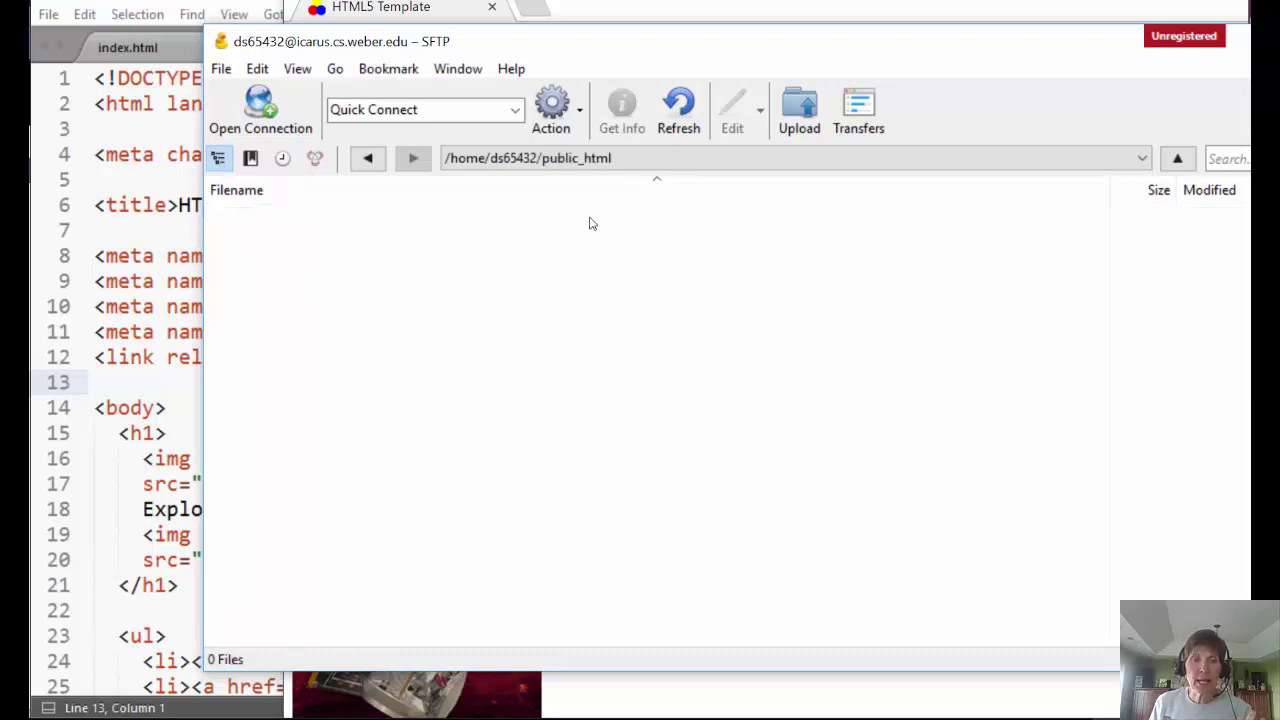
click(263, 719)
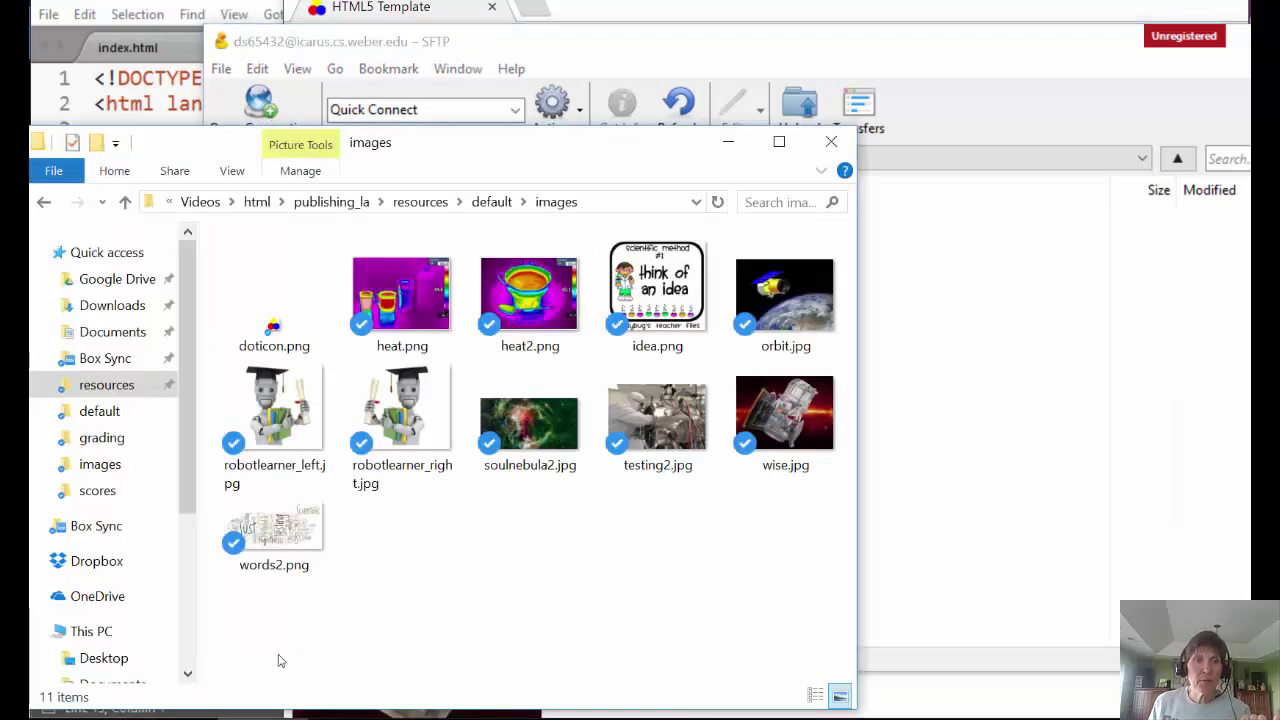
- Move File Explorer from images up to resources and into the local la03 folder
click(421, 202)
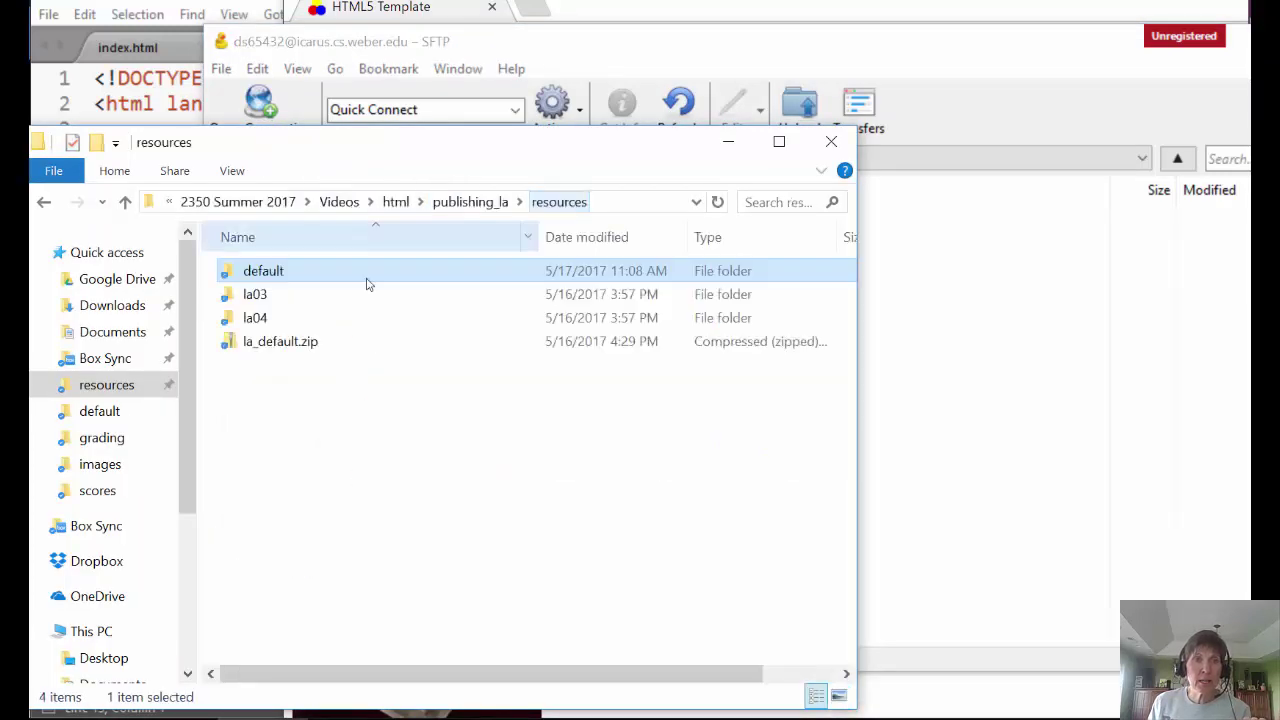
double_click(246, 300)
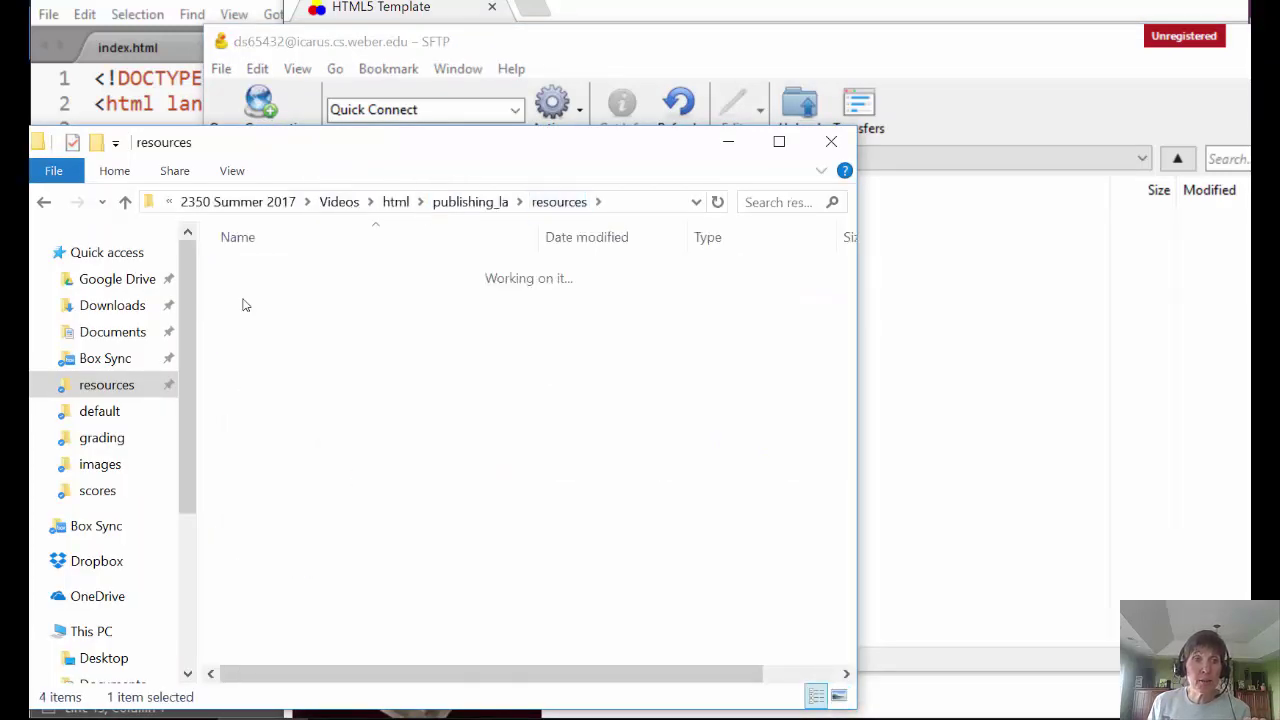
click(946, 309)
- Start uploading learning.html from Quick access > resources > la03 to public_html with Ctrl+U
key(ctrl+u)
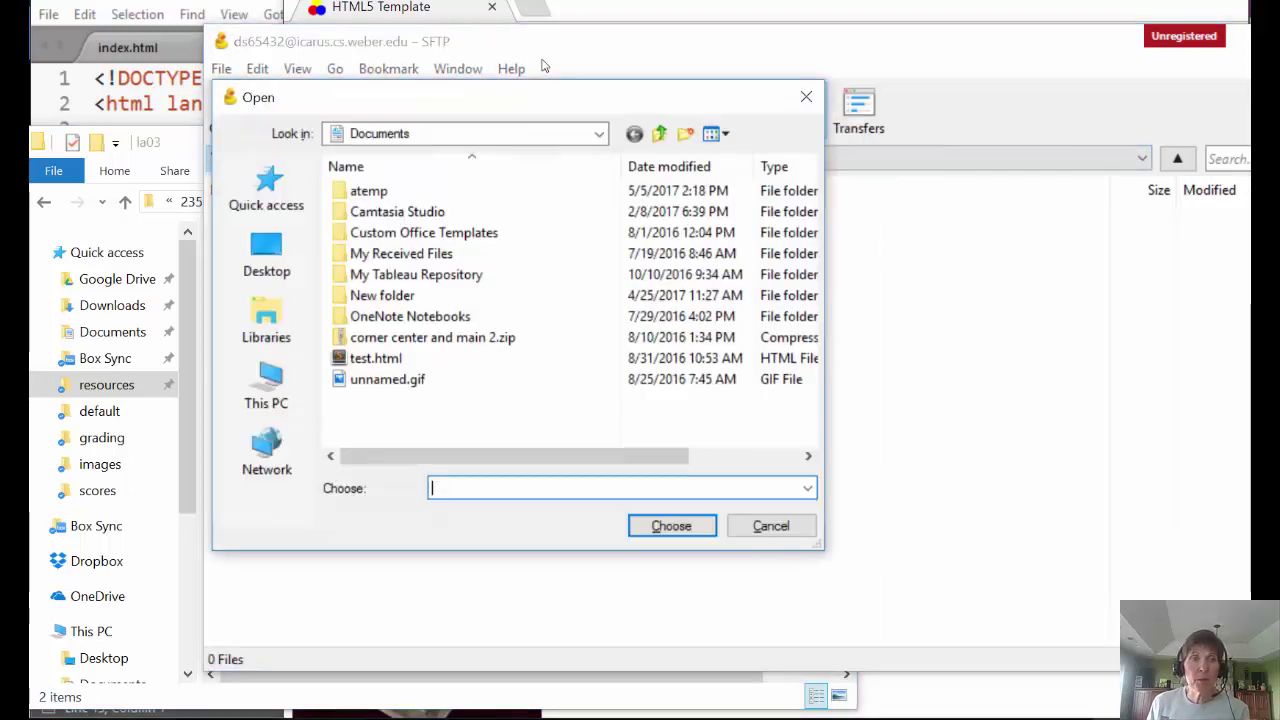
click(268, 200)
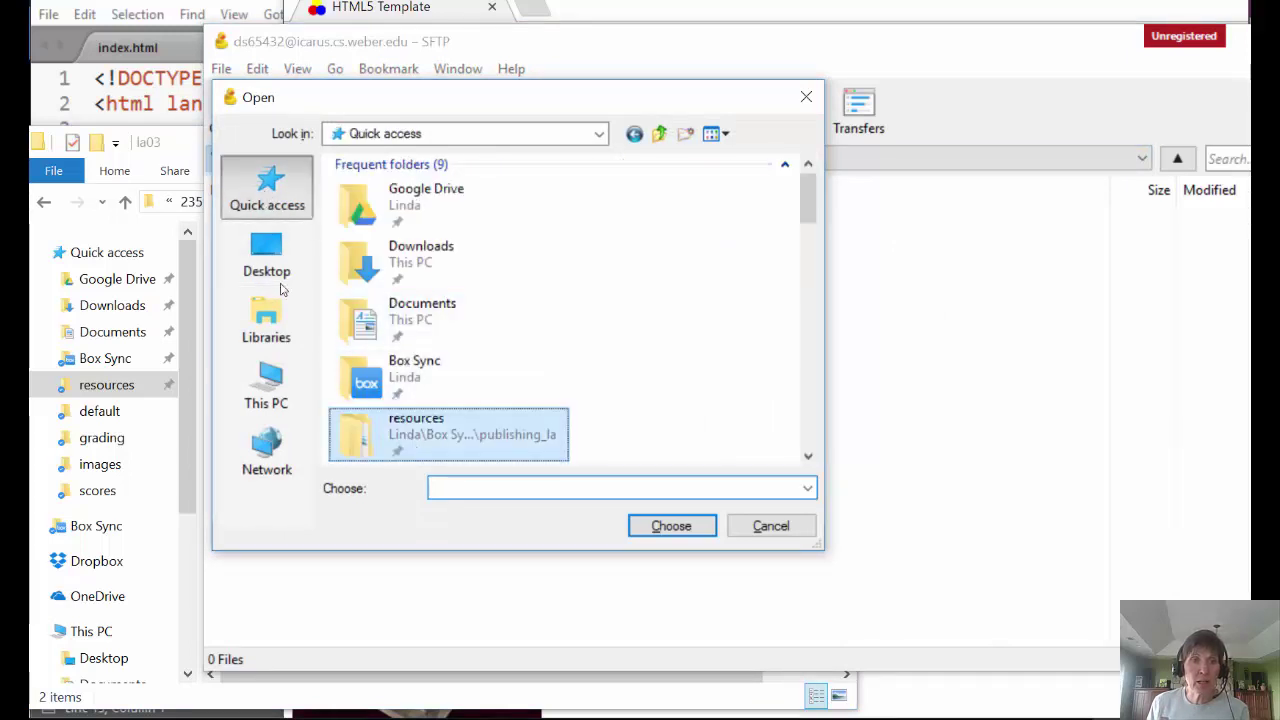
click(413, 445)
double_click(413, 446)
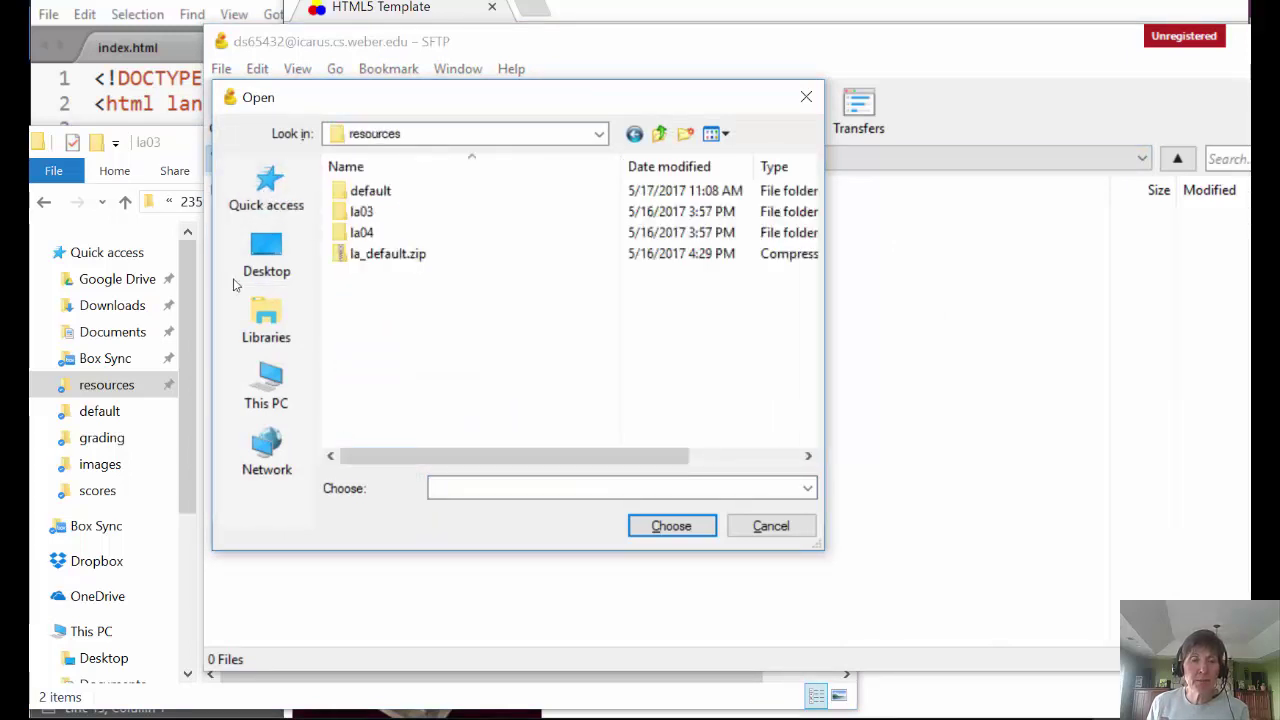
double_click(345, 211)
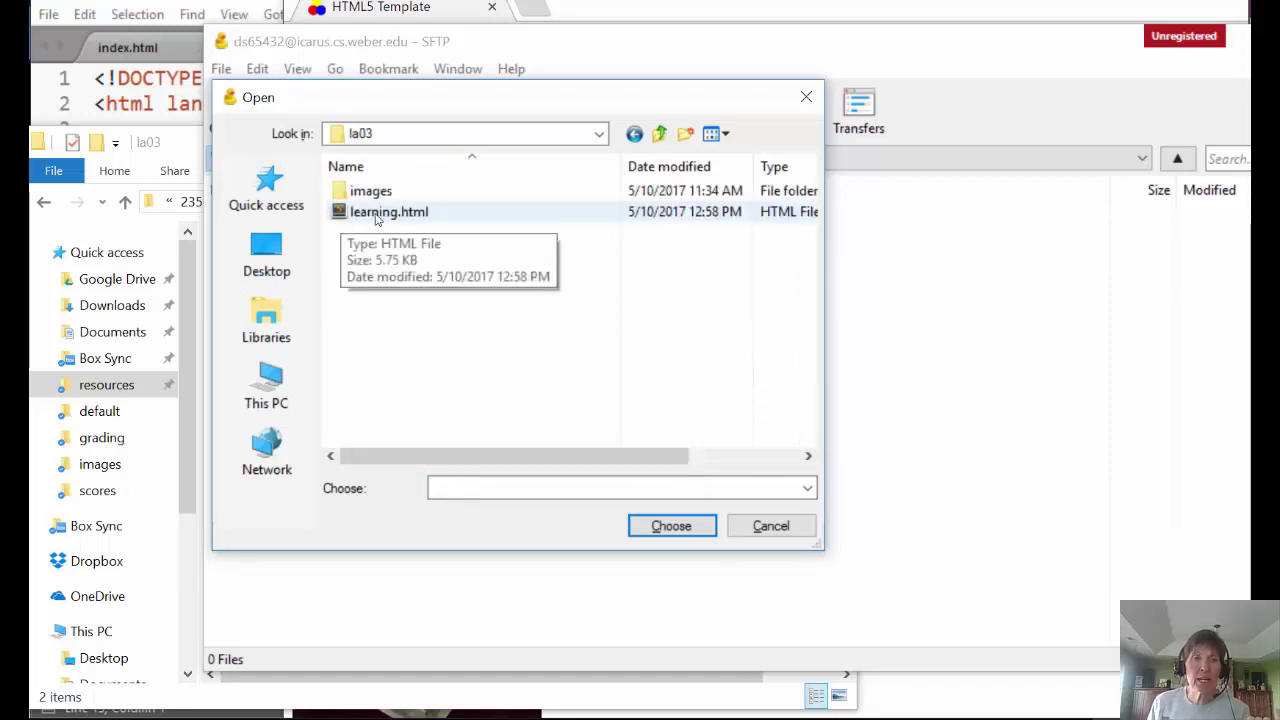
double_click(376, 218)
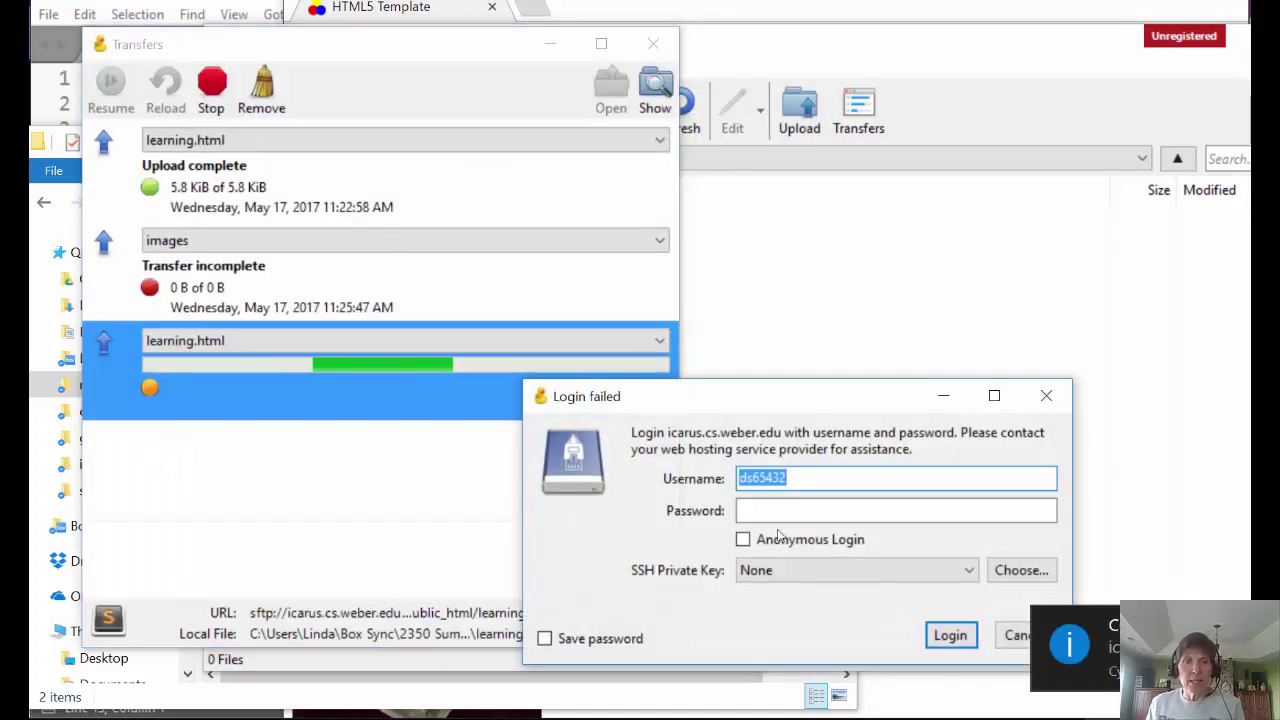
- Re-enter the server password so the 5.8 KiB learning.html upload completes into public_html
click(766, 510)
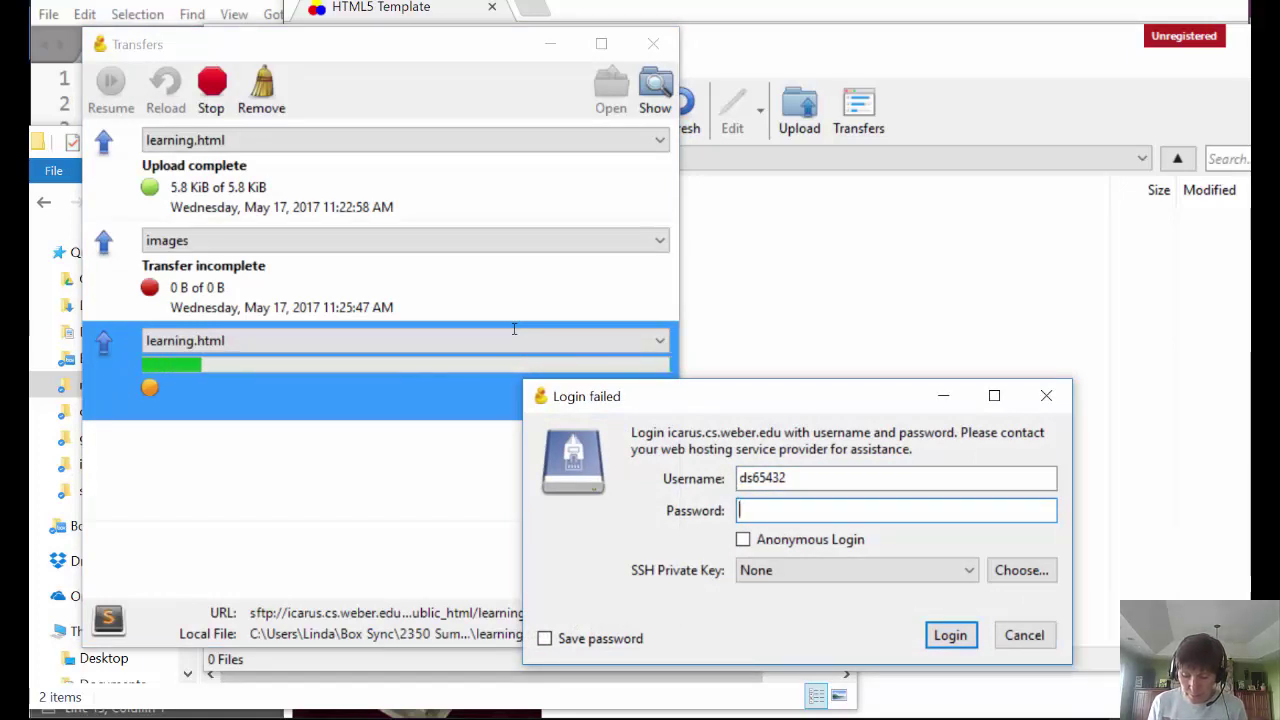
text(•••••)
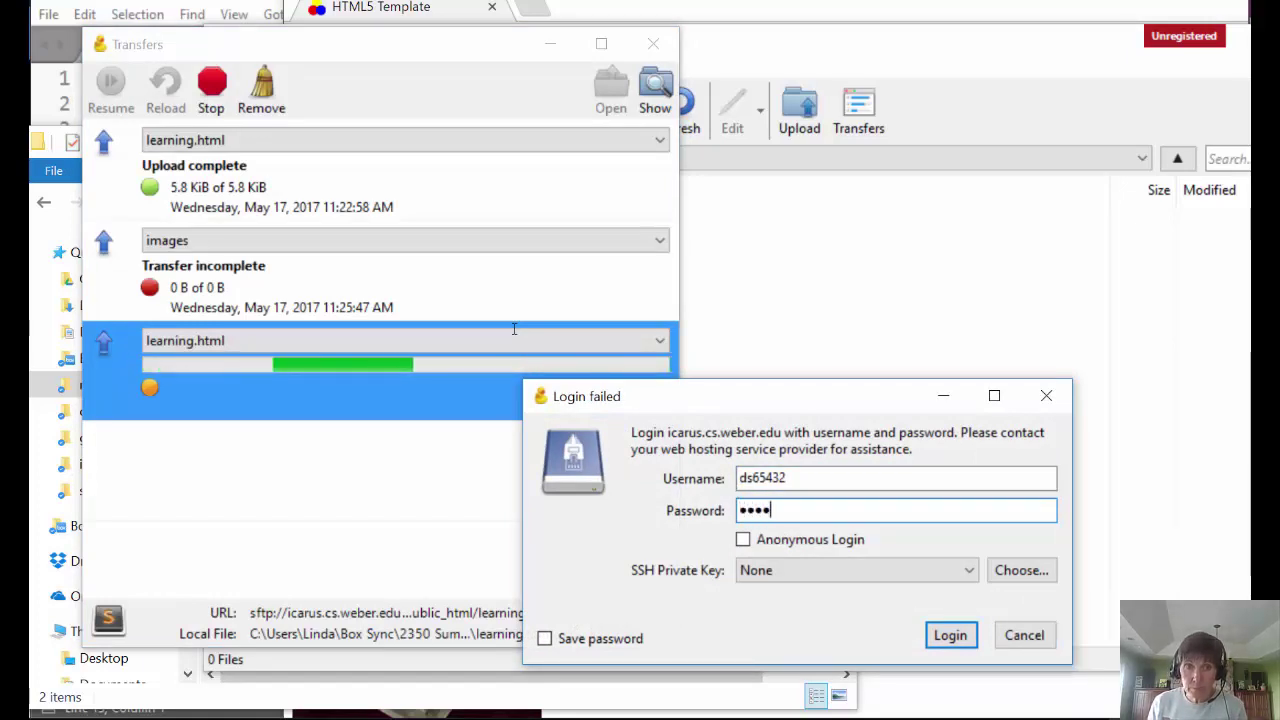
text(•••)
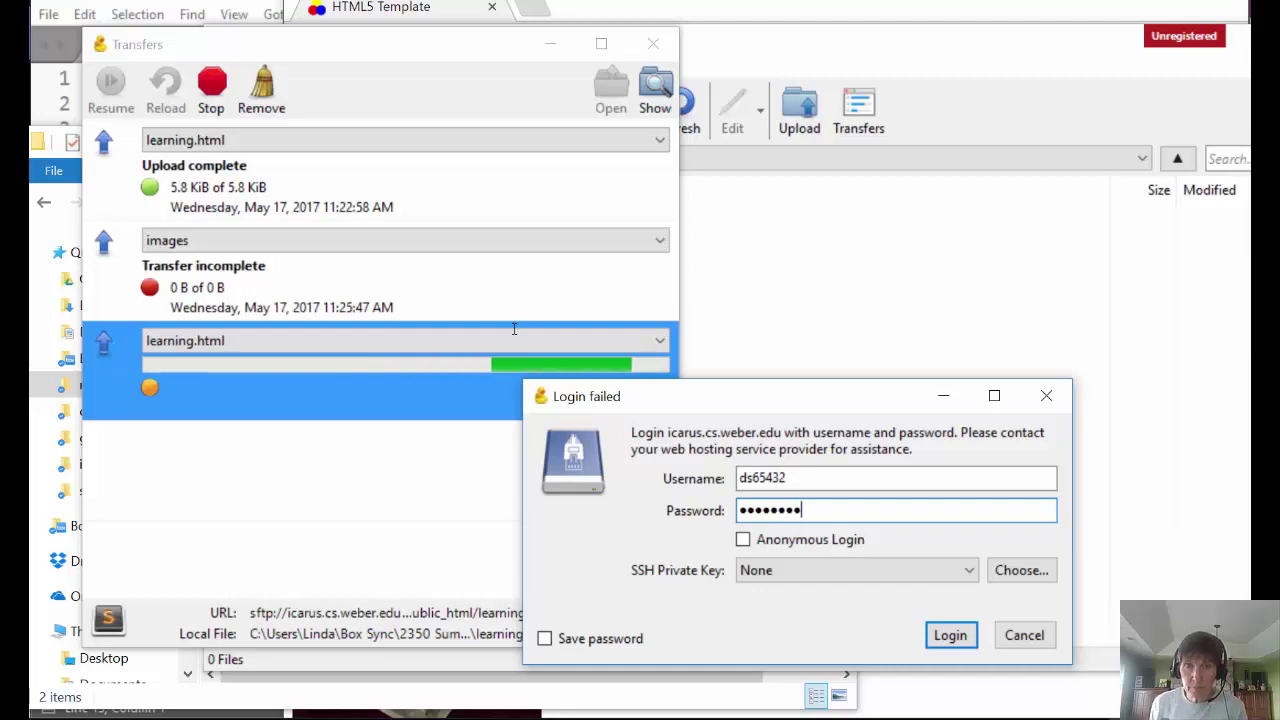
key(Return)
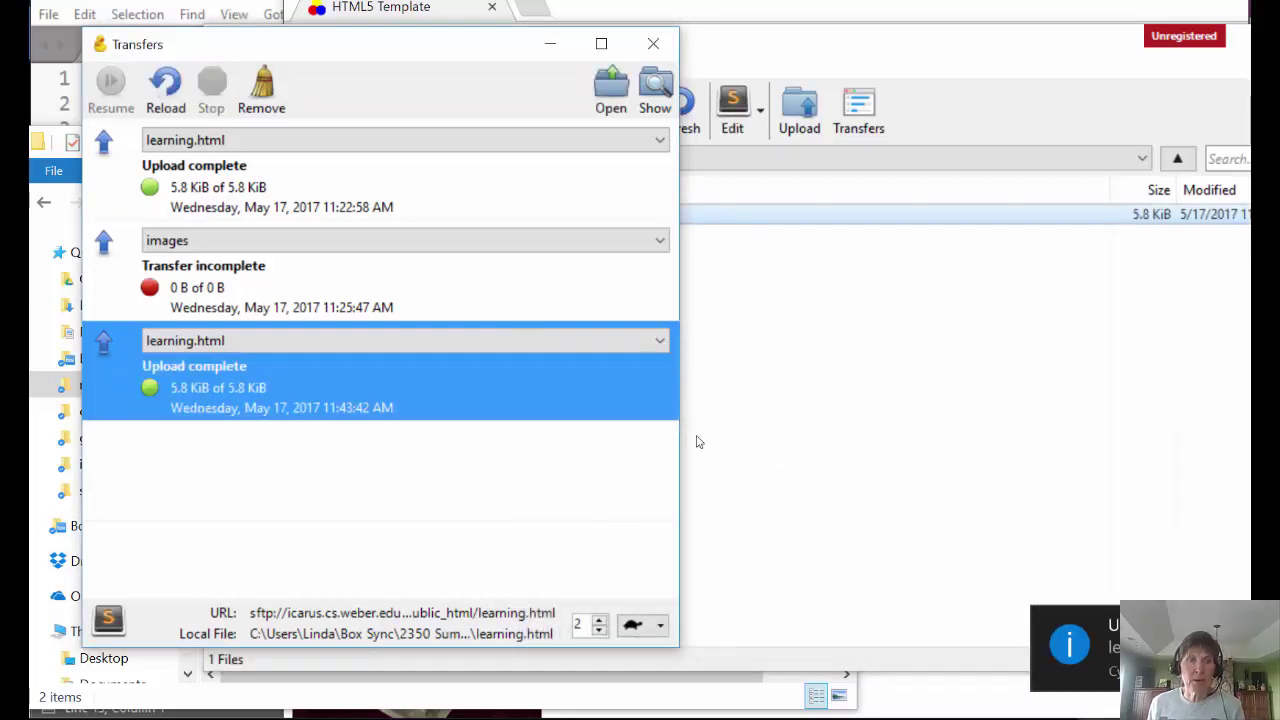
click(857, 392)
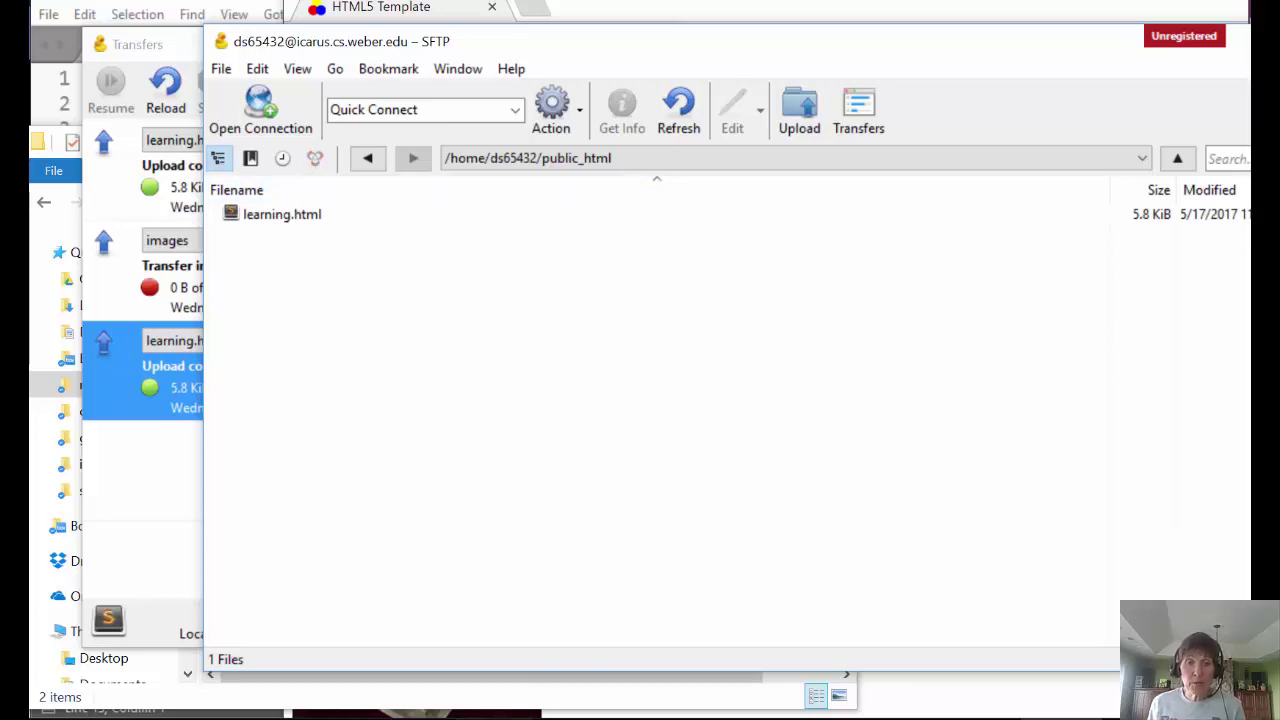
- Load the icarus.cs.weber.edu URL for the user's learning.html in a new Chrome tab
click(503, 713)
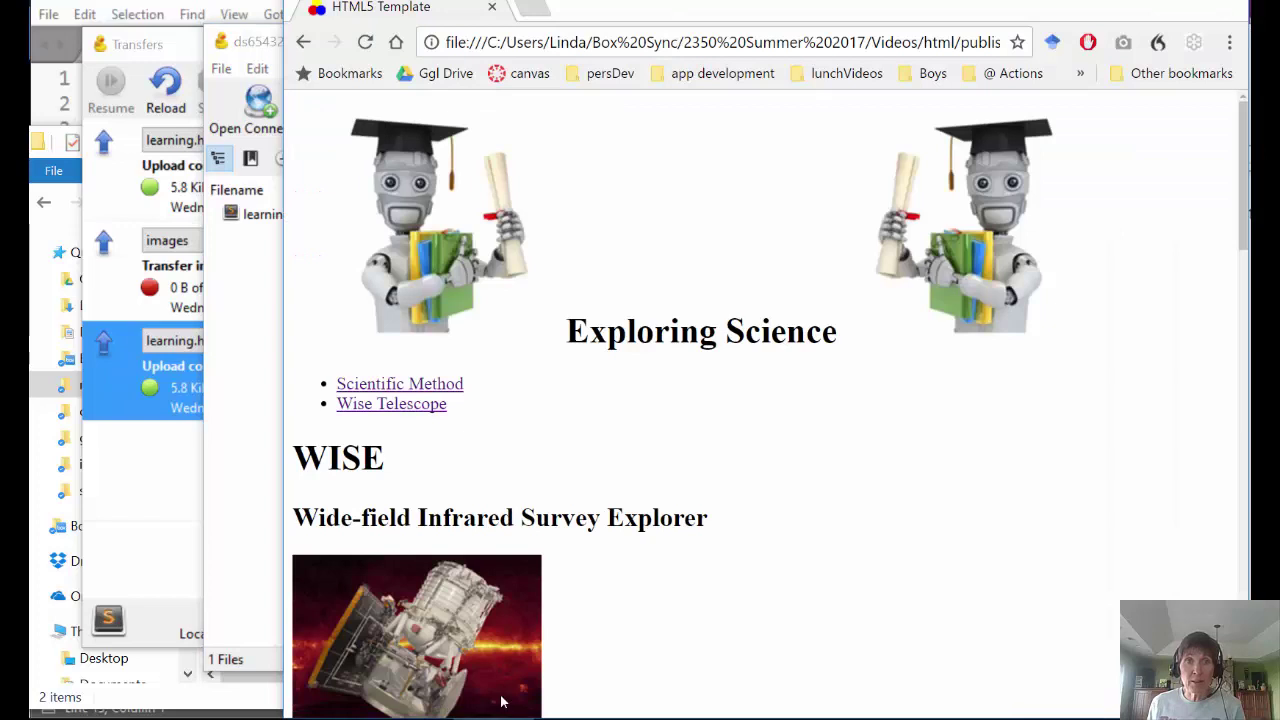
click(528, 14)
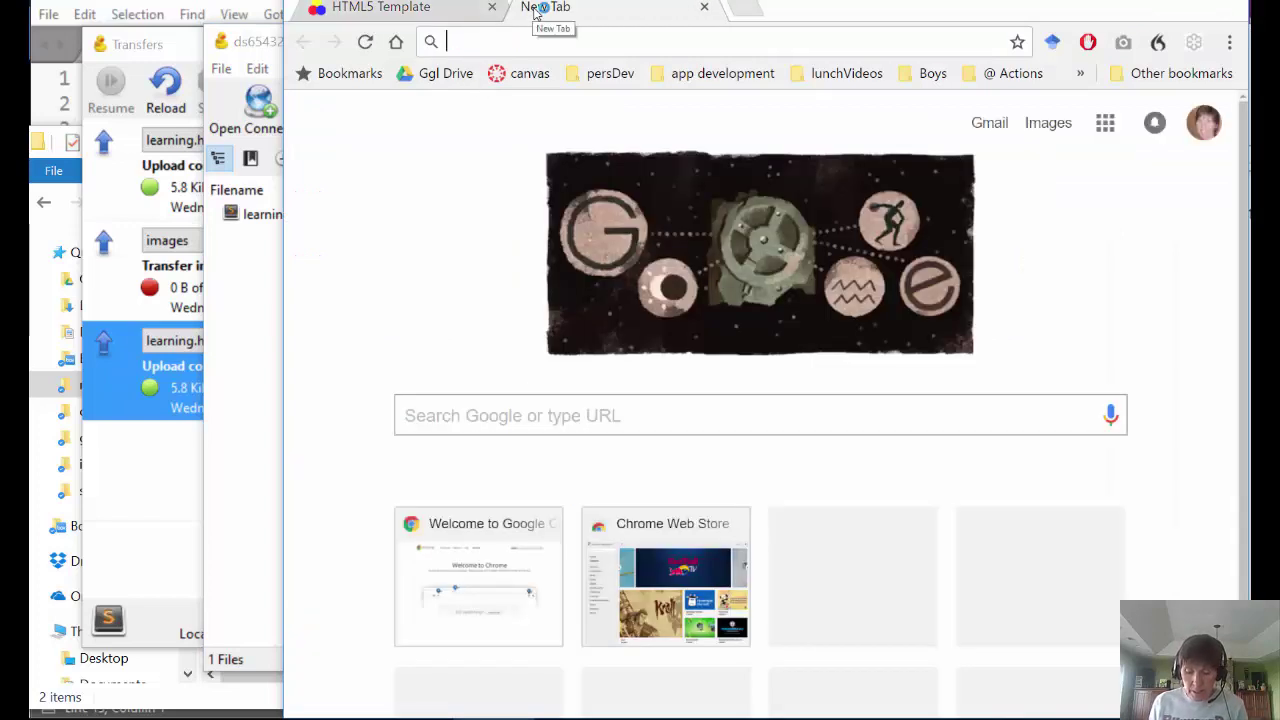
text(ic)
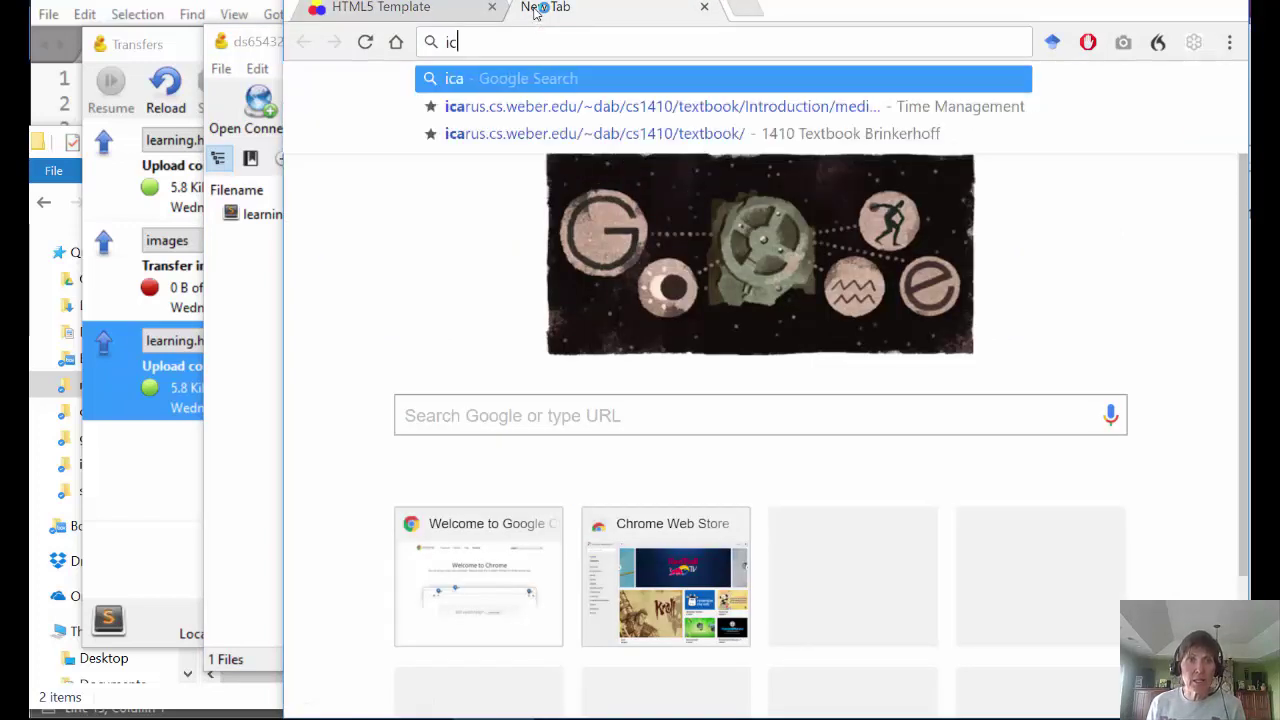
text(arus.)
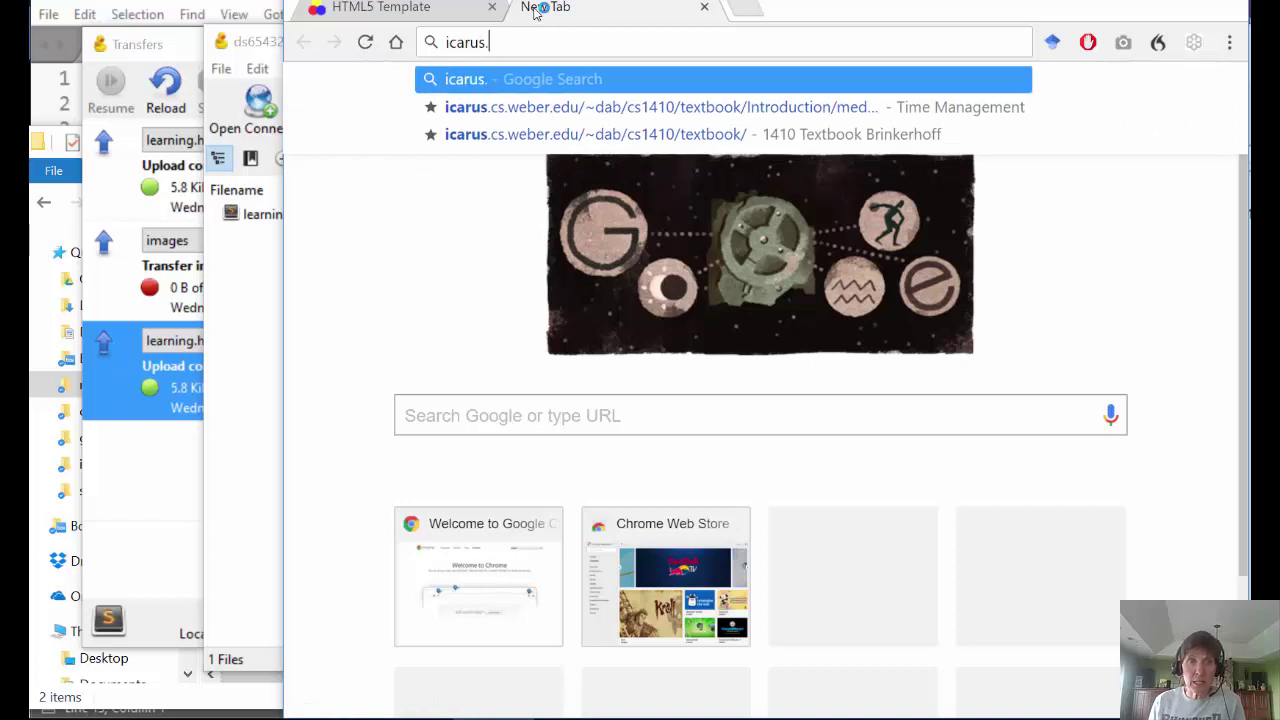
text(cs.we)
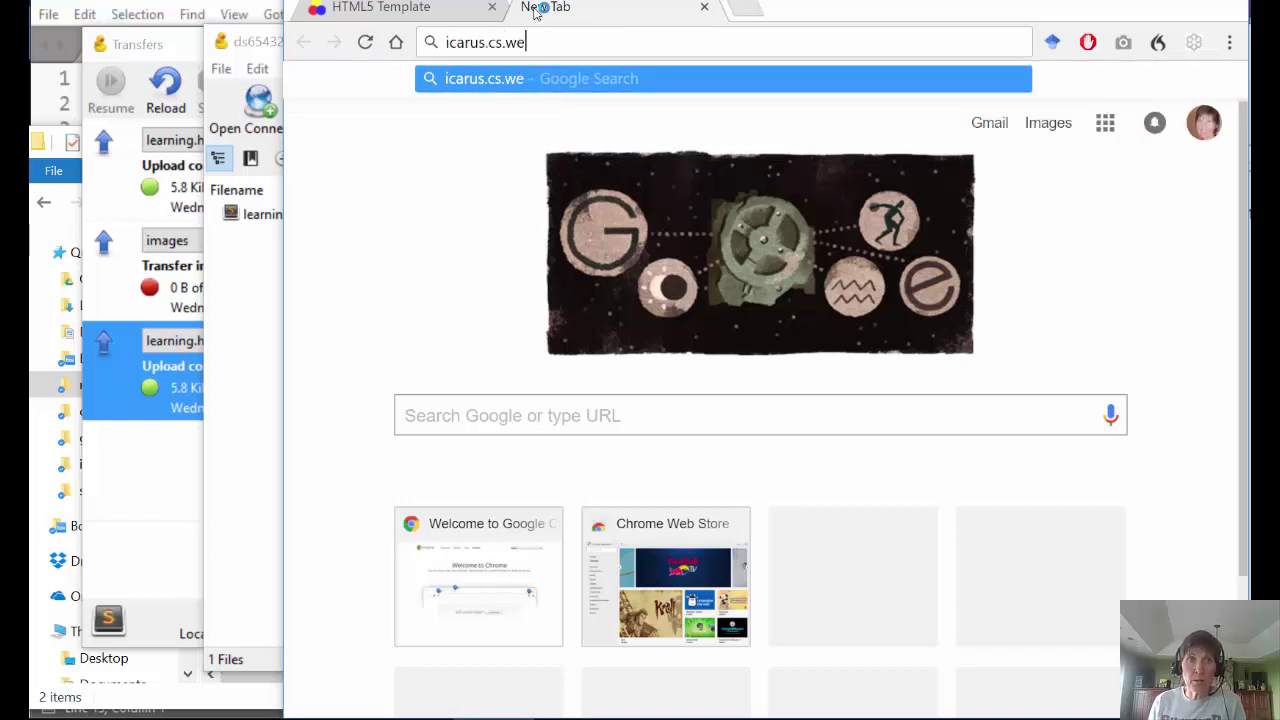
text(ber.edu)
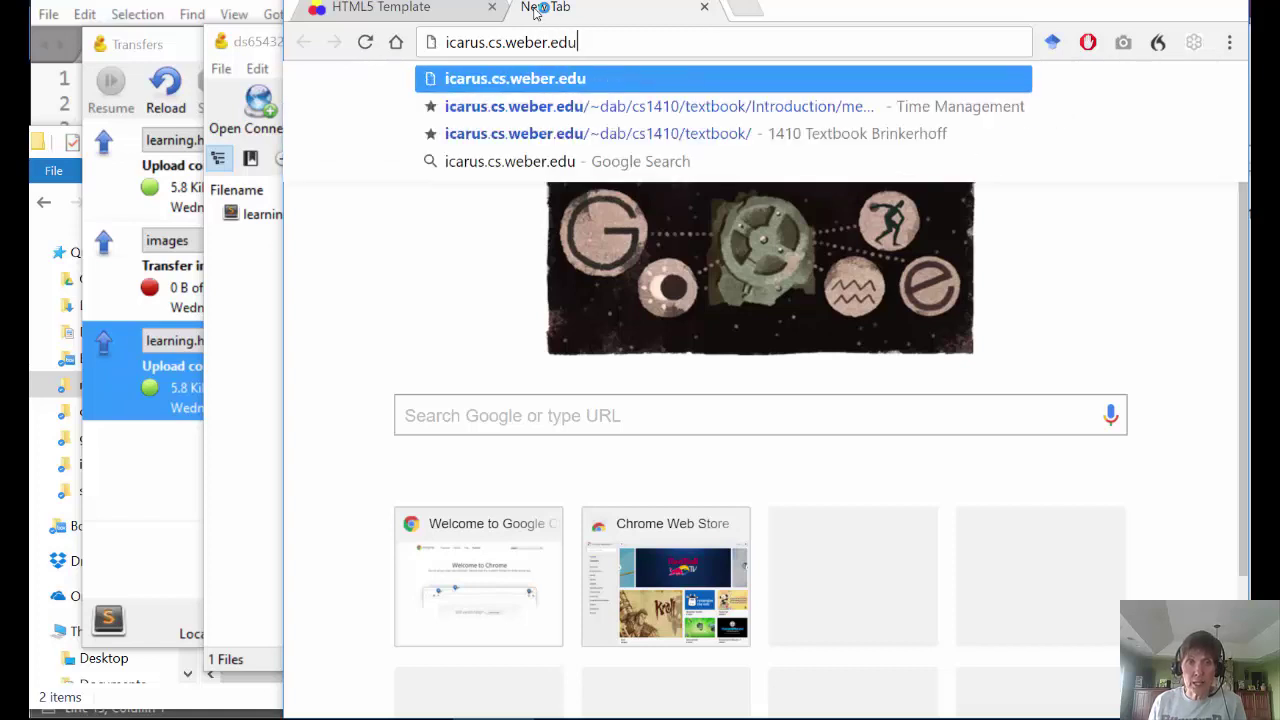
text(/)
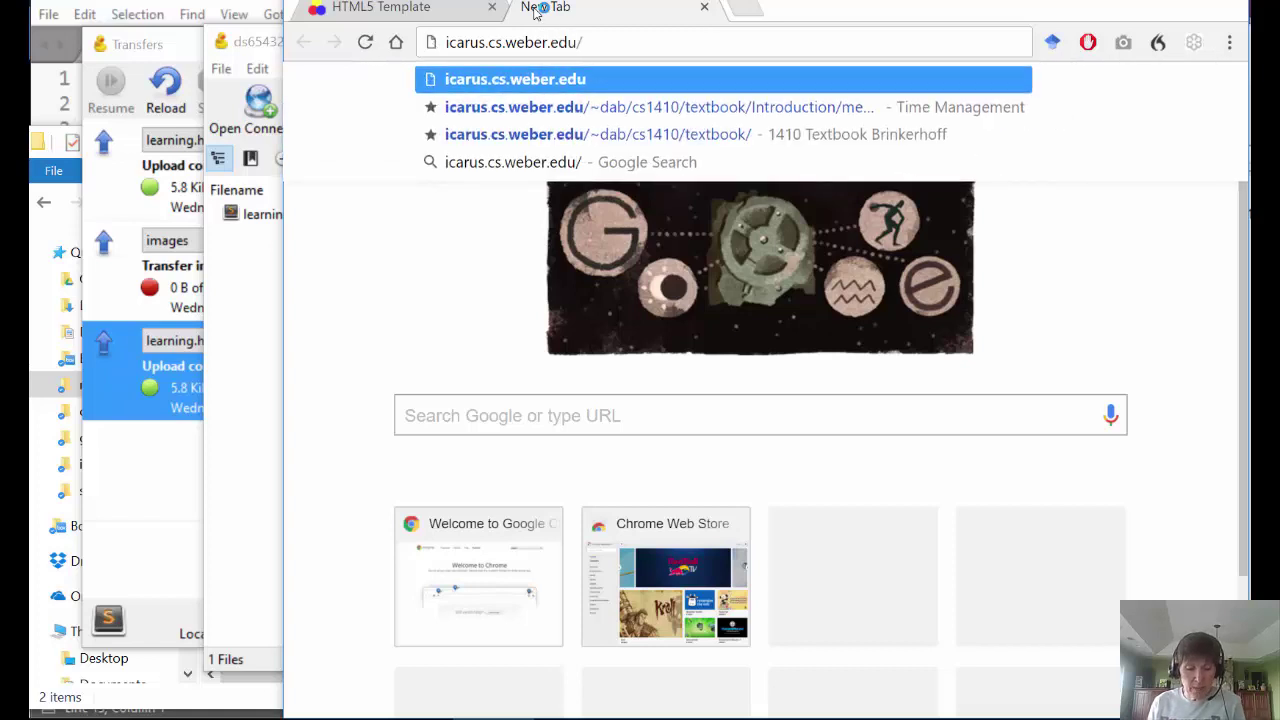
text(~d)
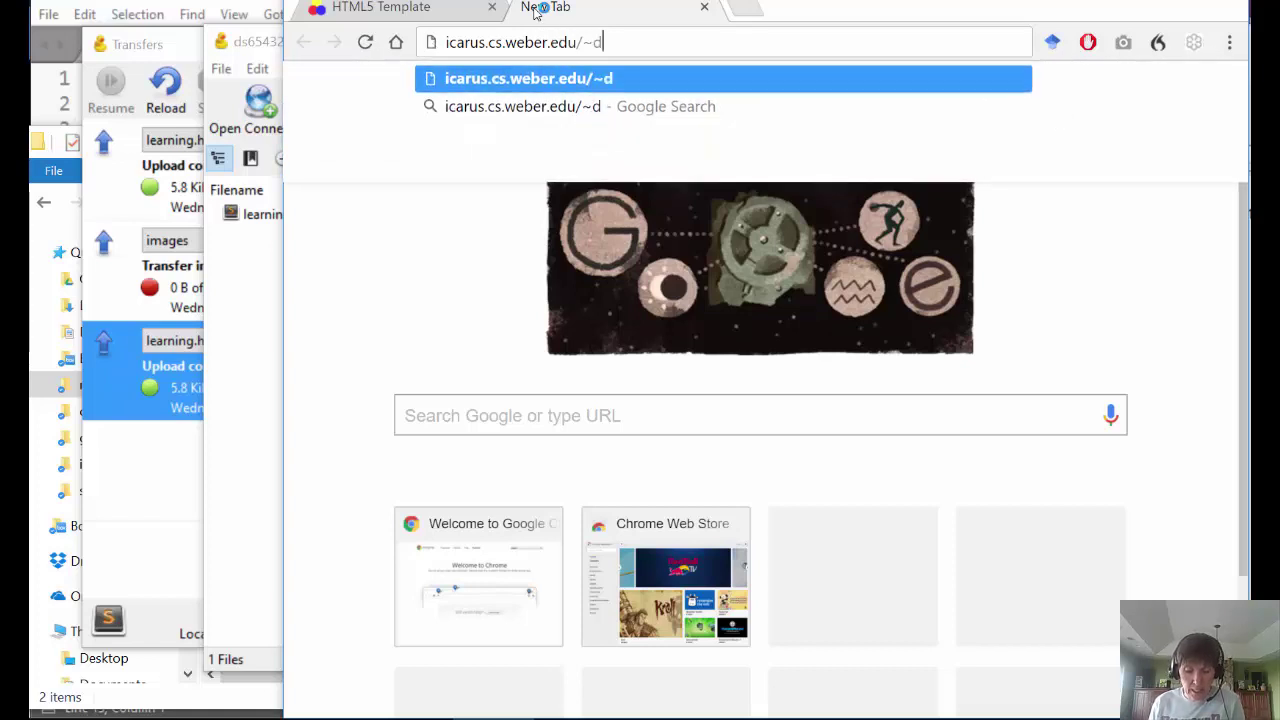
text(s65432)
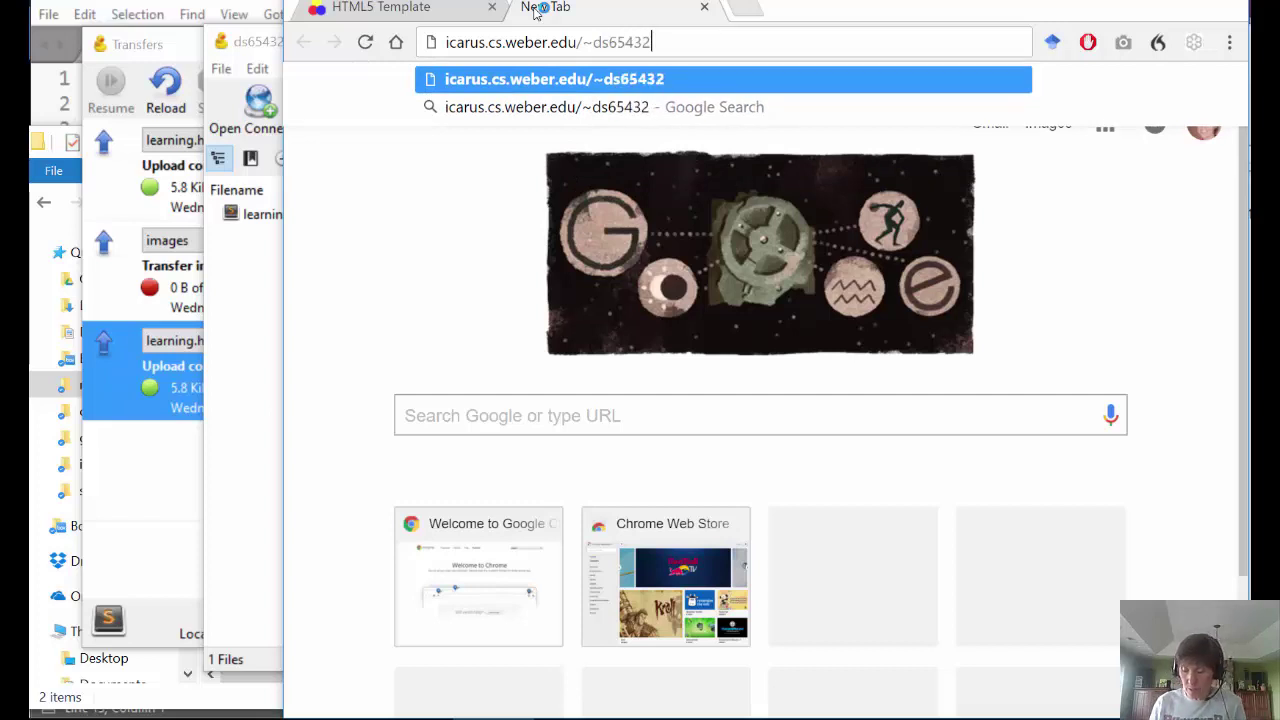
text(/)
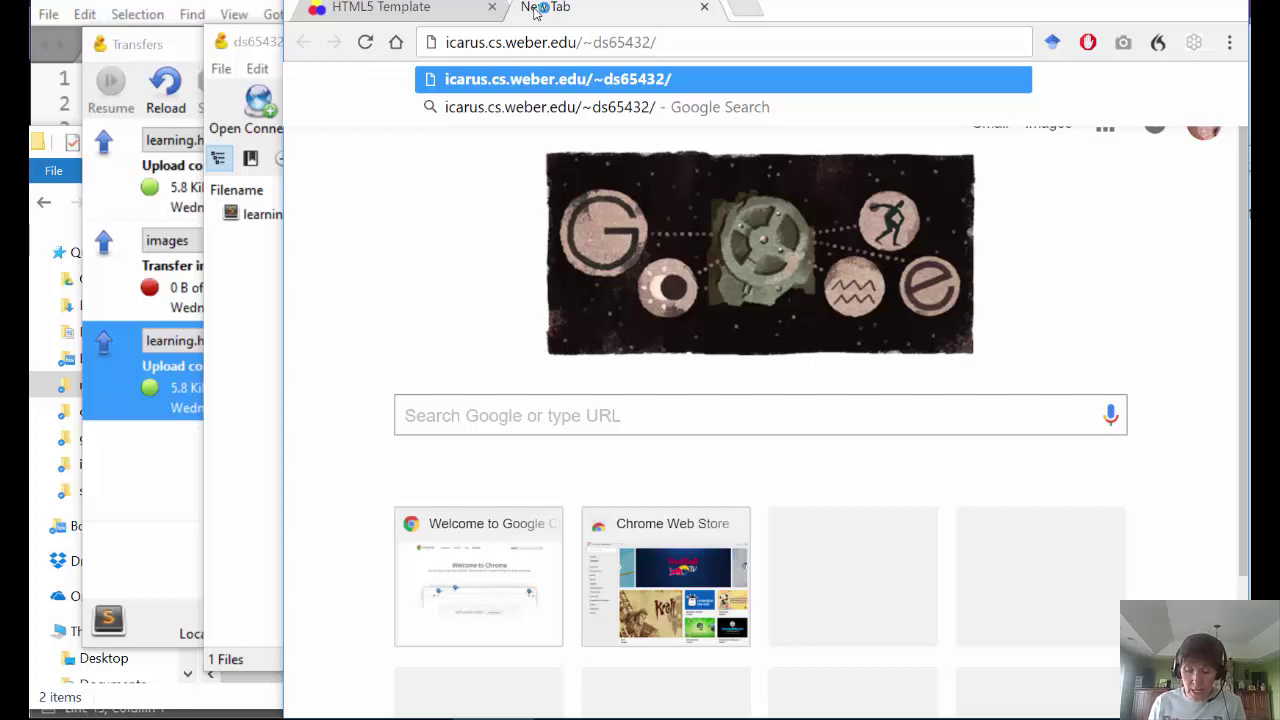
text(learning.html)
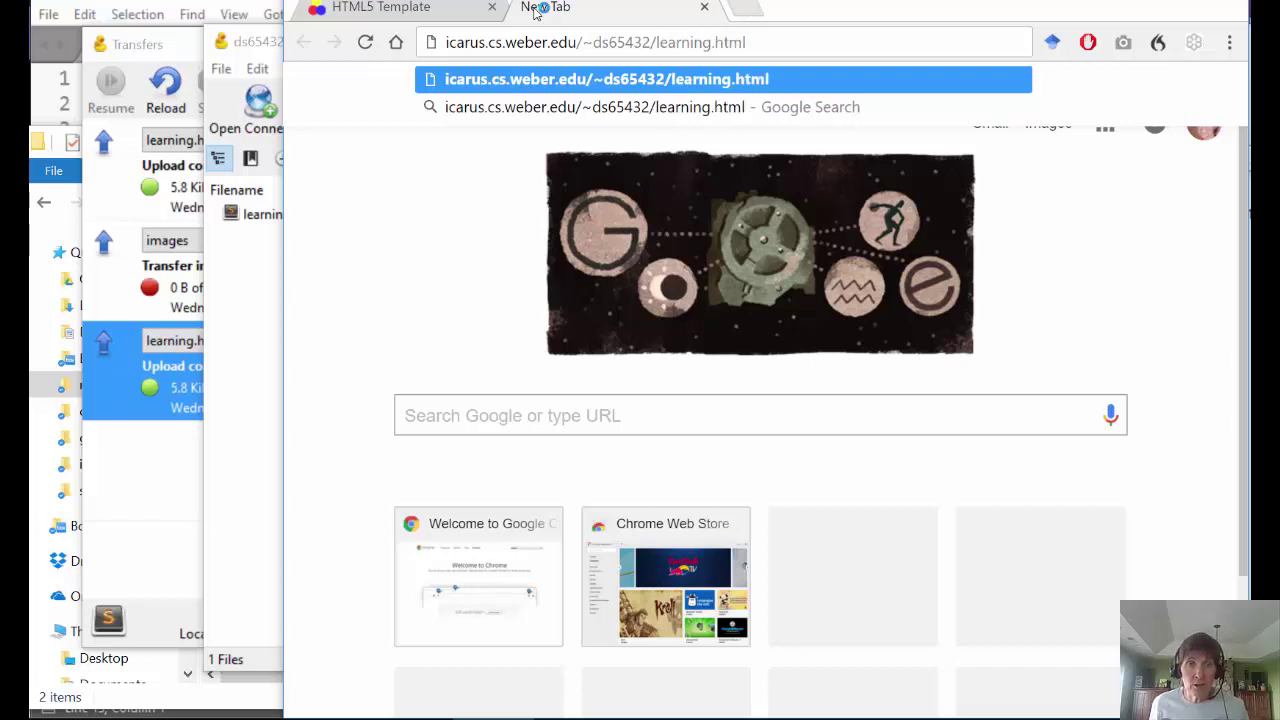
key(Return)
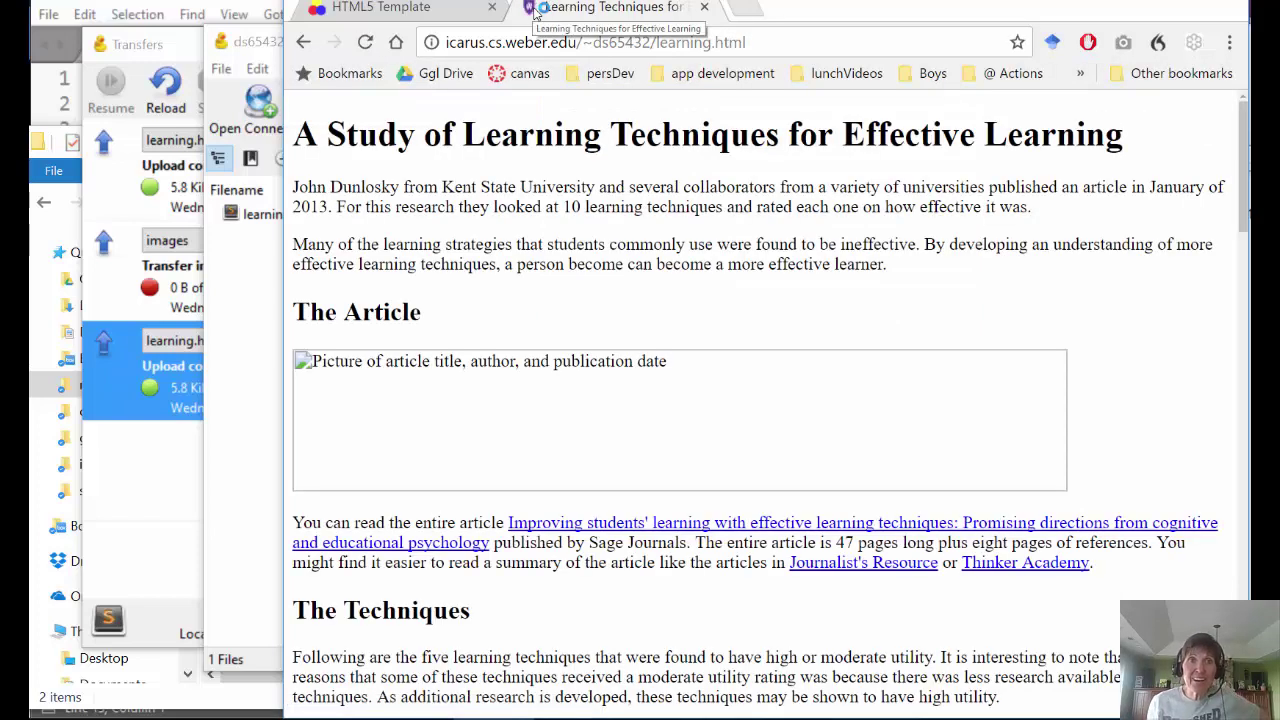
- Scroll through learning.html to spot its missing images, then return to Cyberduck's public_html listing
scroll(624, 205, down, 5)
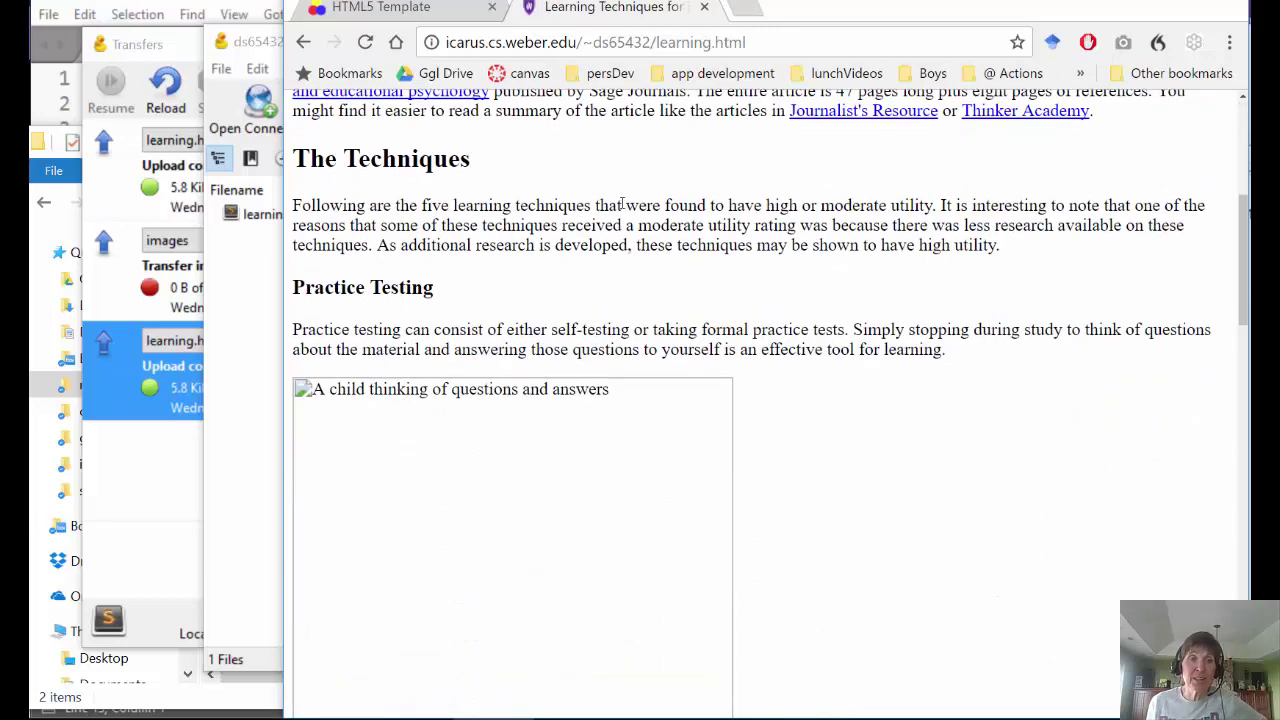
scroll(624, 205, down, 15)
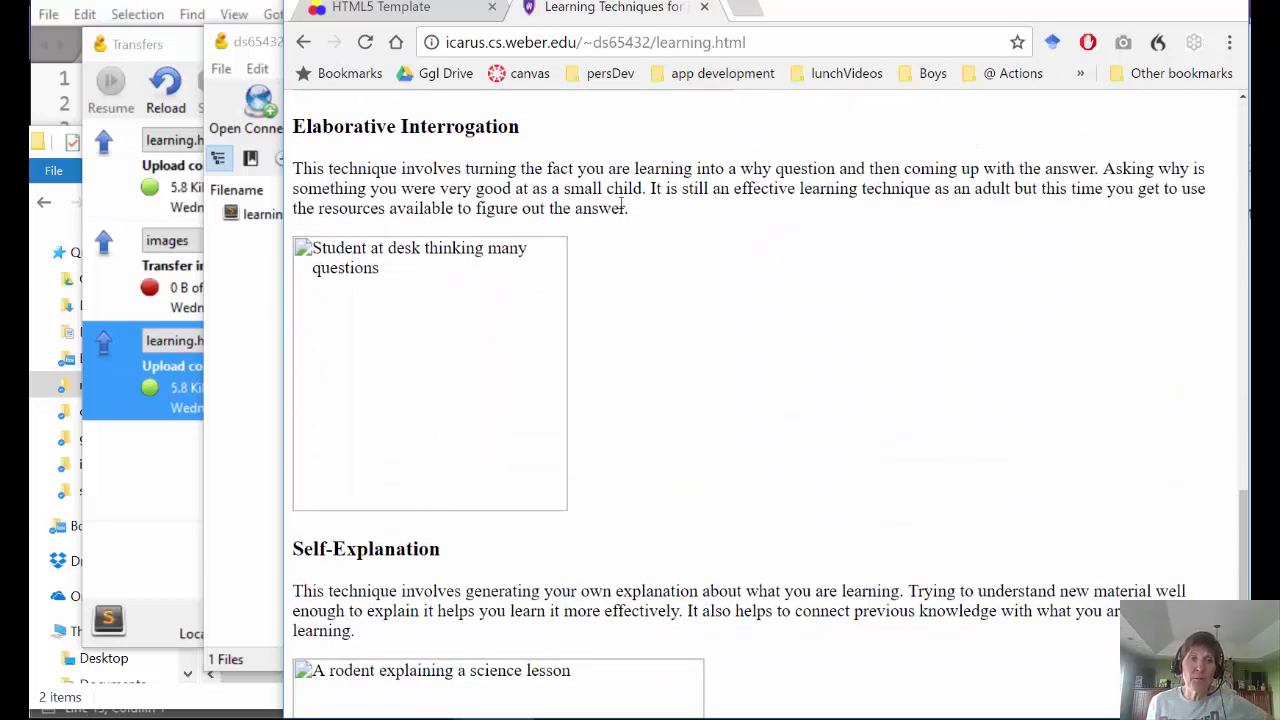
scroll(520, 455, up, 20)
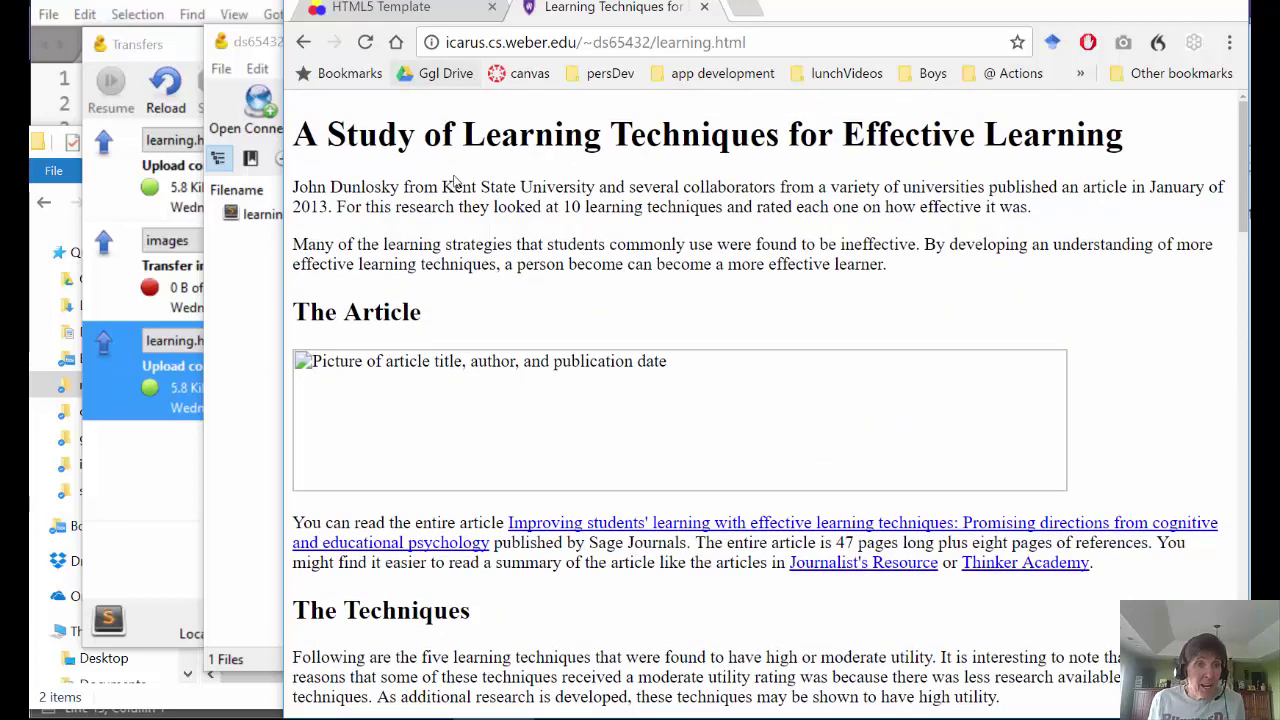
click(263, 405)
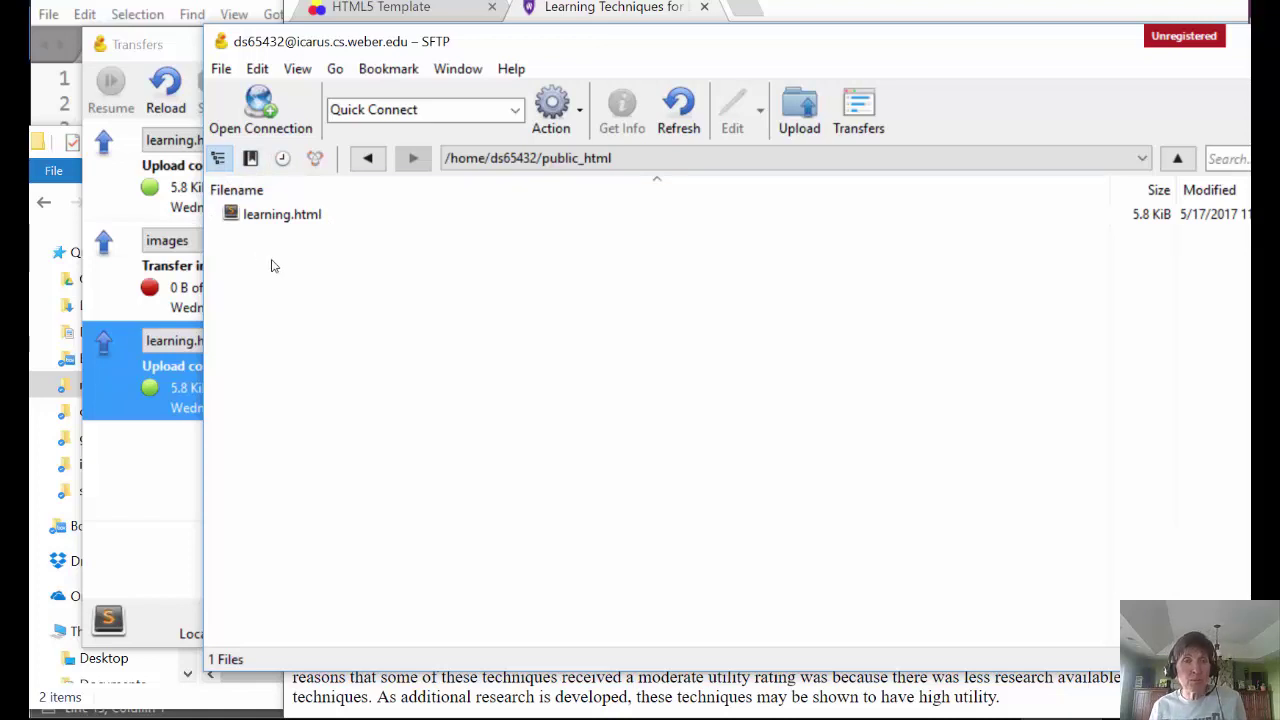
- Upload the local images folder (128.1 KiB) to public_html, re-entering the server password at the login prompt
click(799, 110)
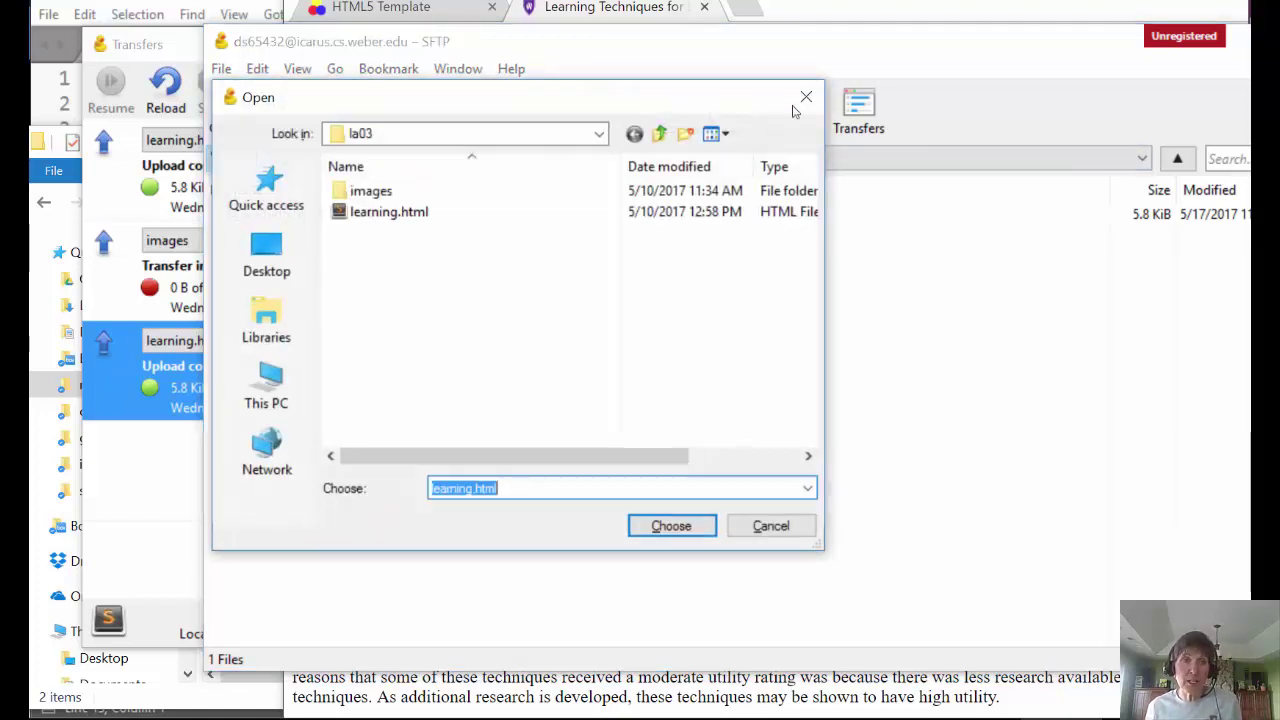
click(371, 191)
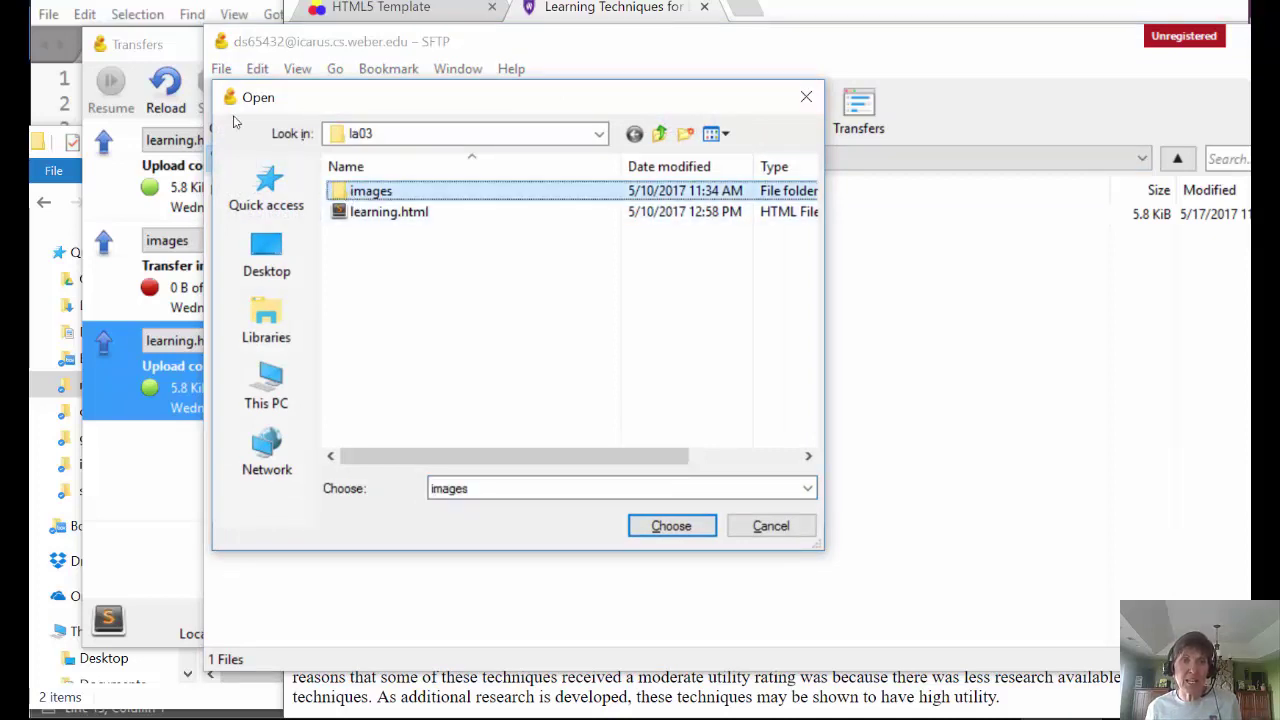
click(671, 526)
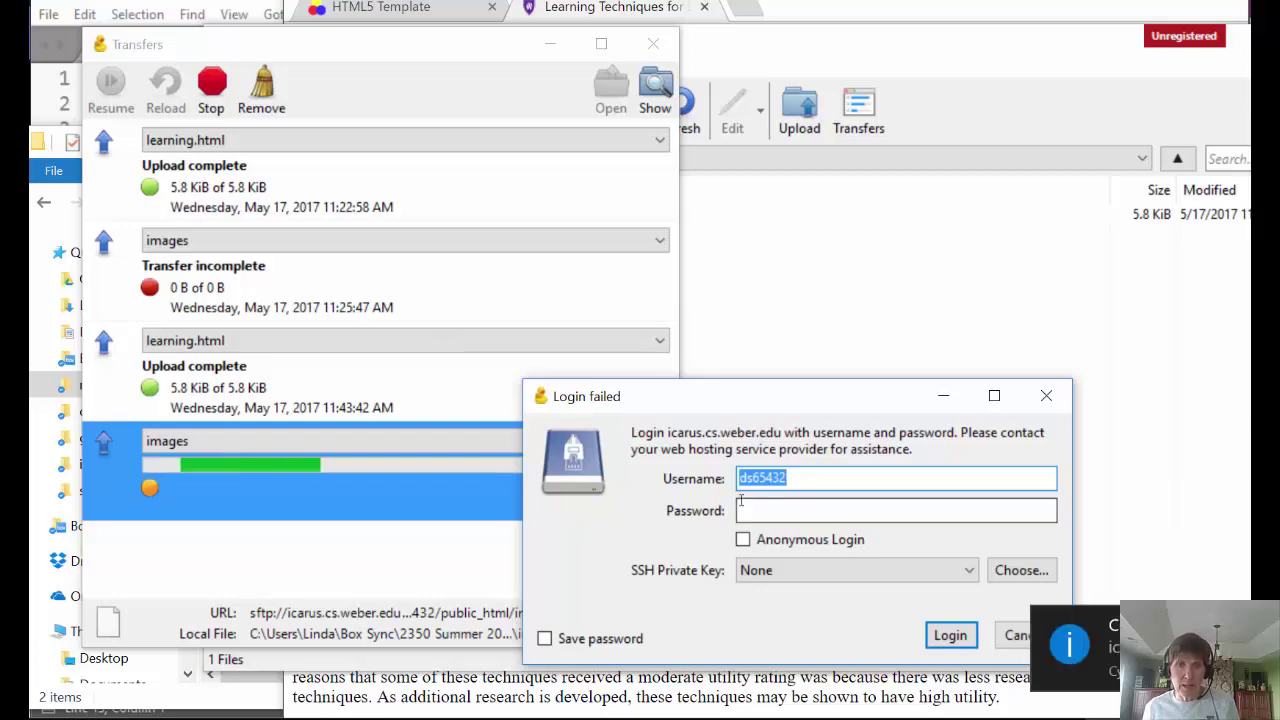
click(746, 510)
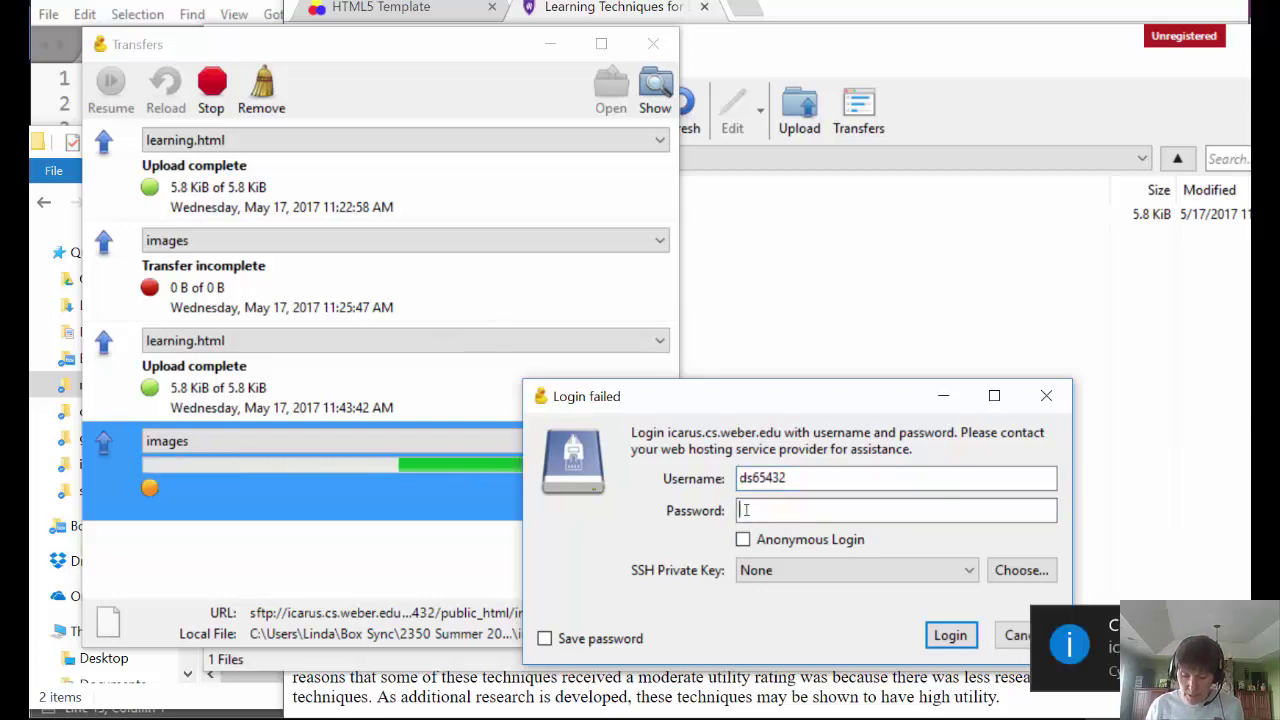
text(••••••••)
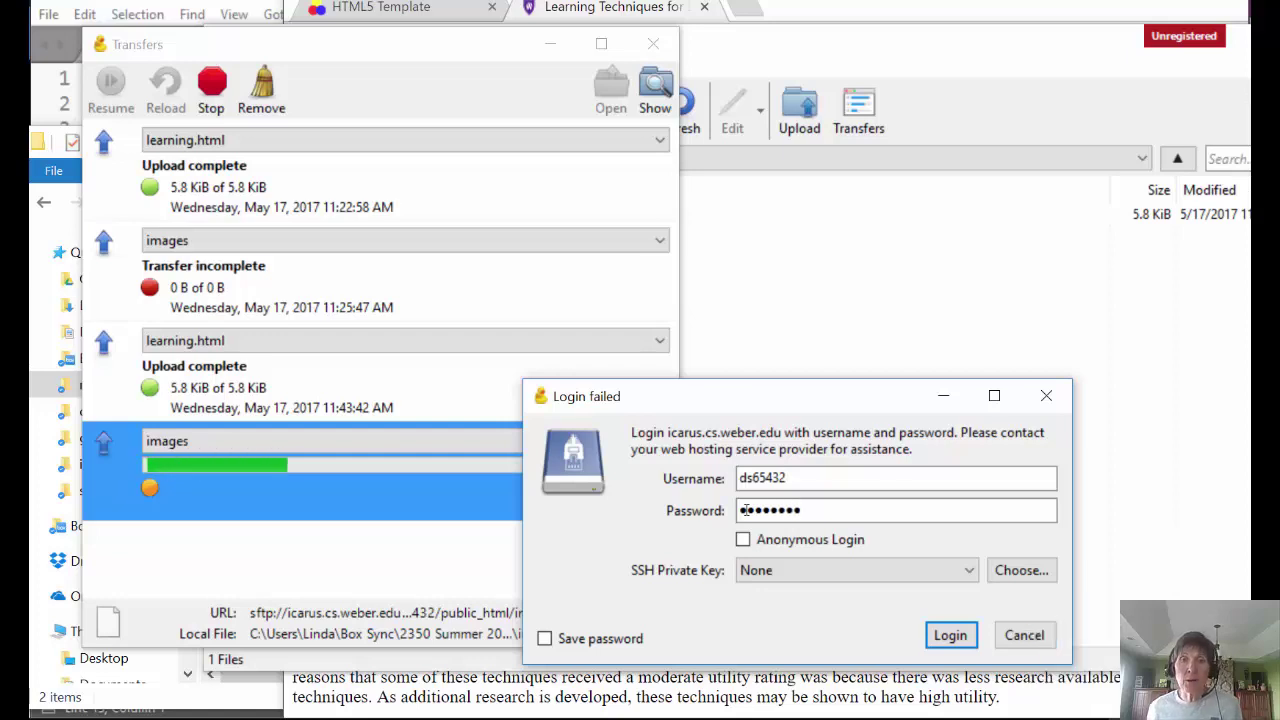
key(Return)
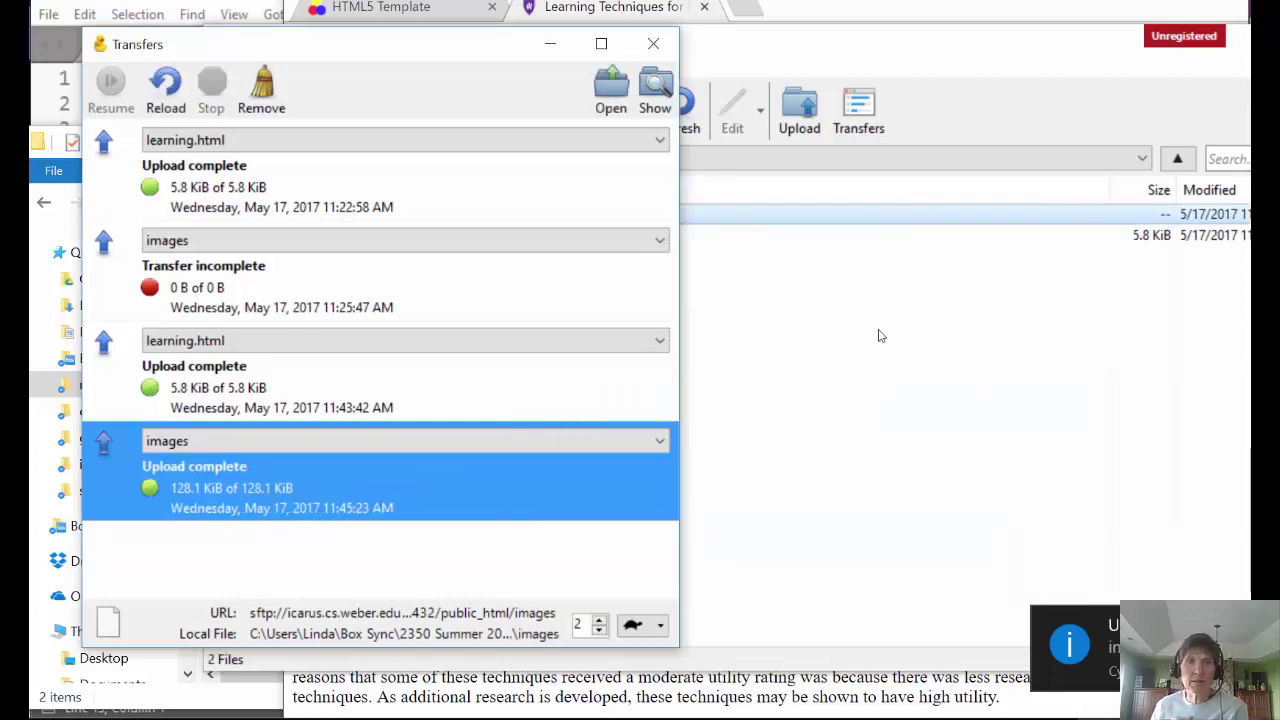
click(878, 336)
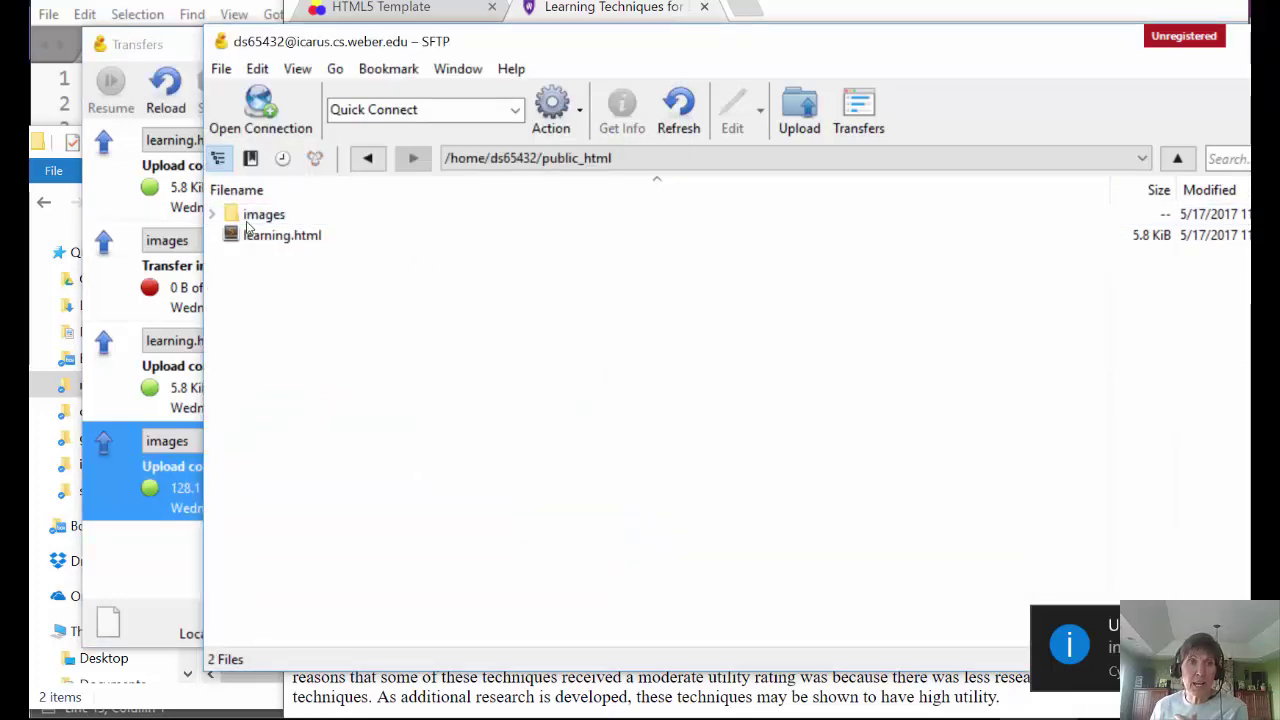
- Reload learning.html in Chrome and scroll through it to confirm the pictures now display
click(600, 8)
click(370, 48)
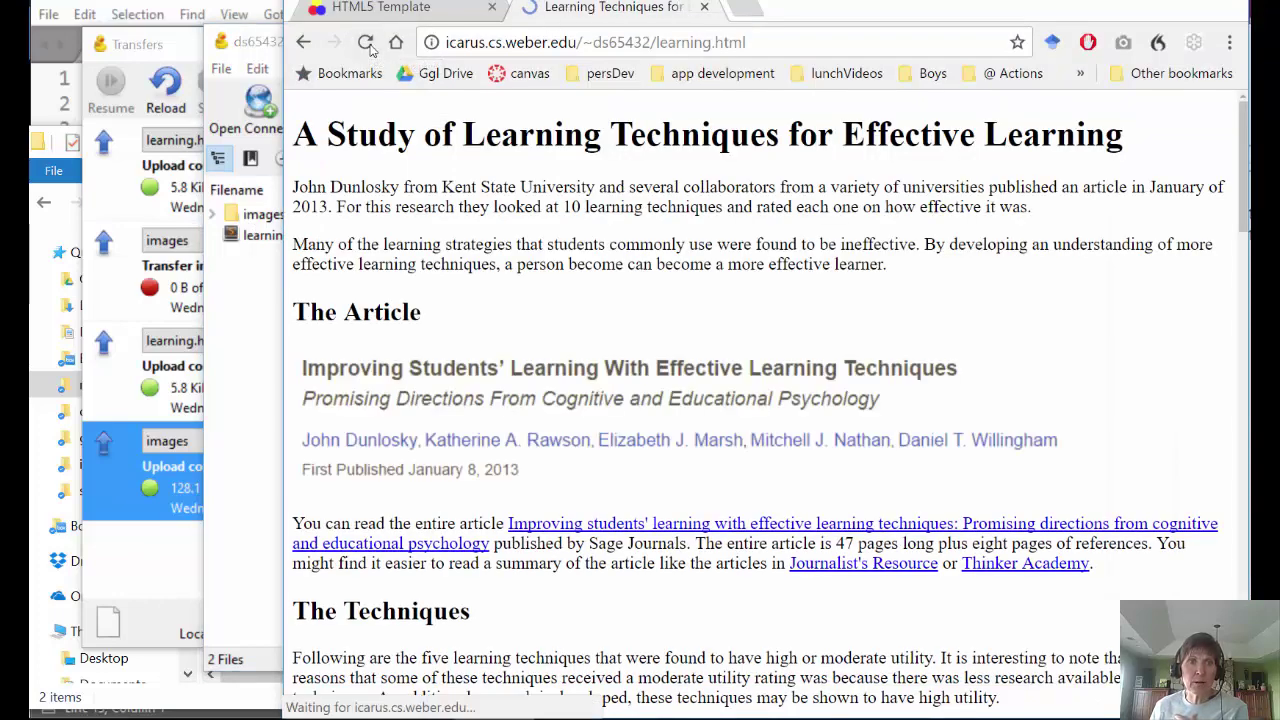
scroll(605, 308, down, 1)
scroll(605, 308, down, 15)
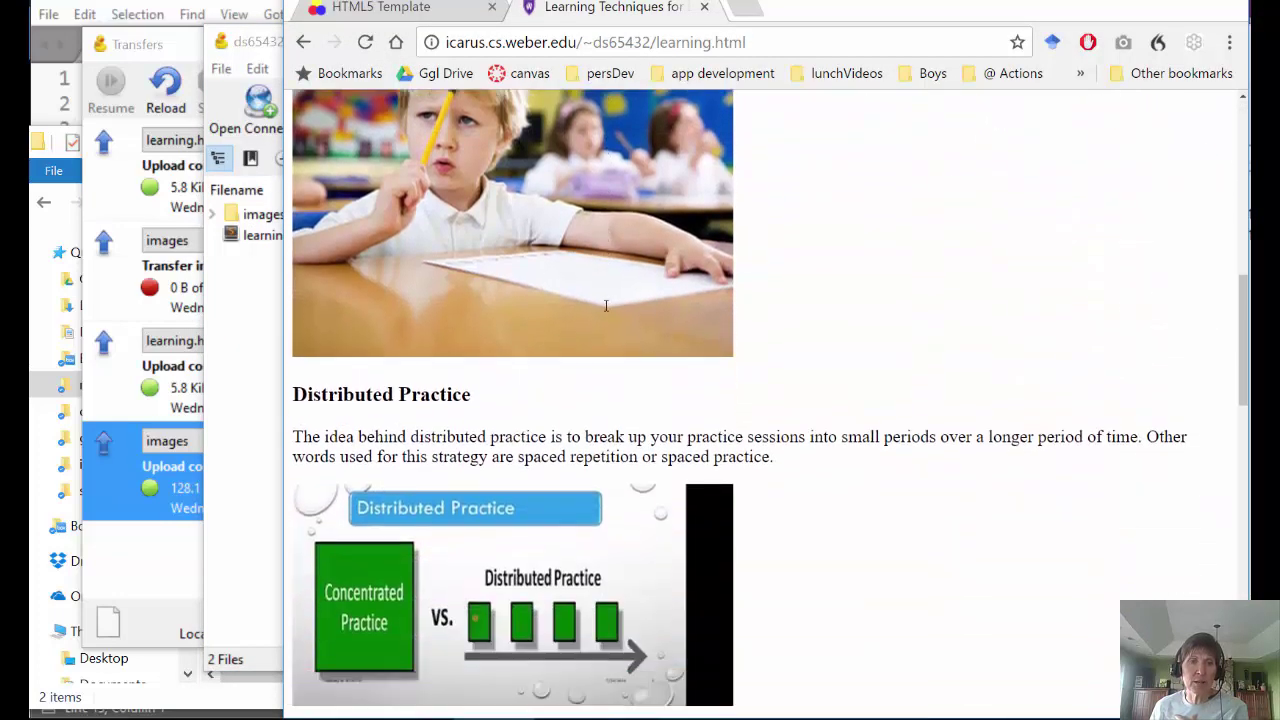
scroll(608, 311, down, 5)
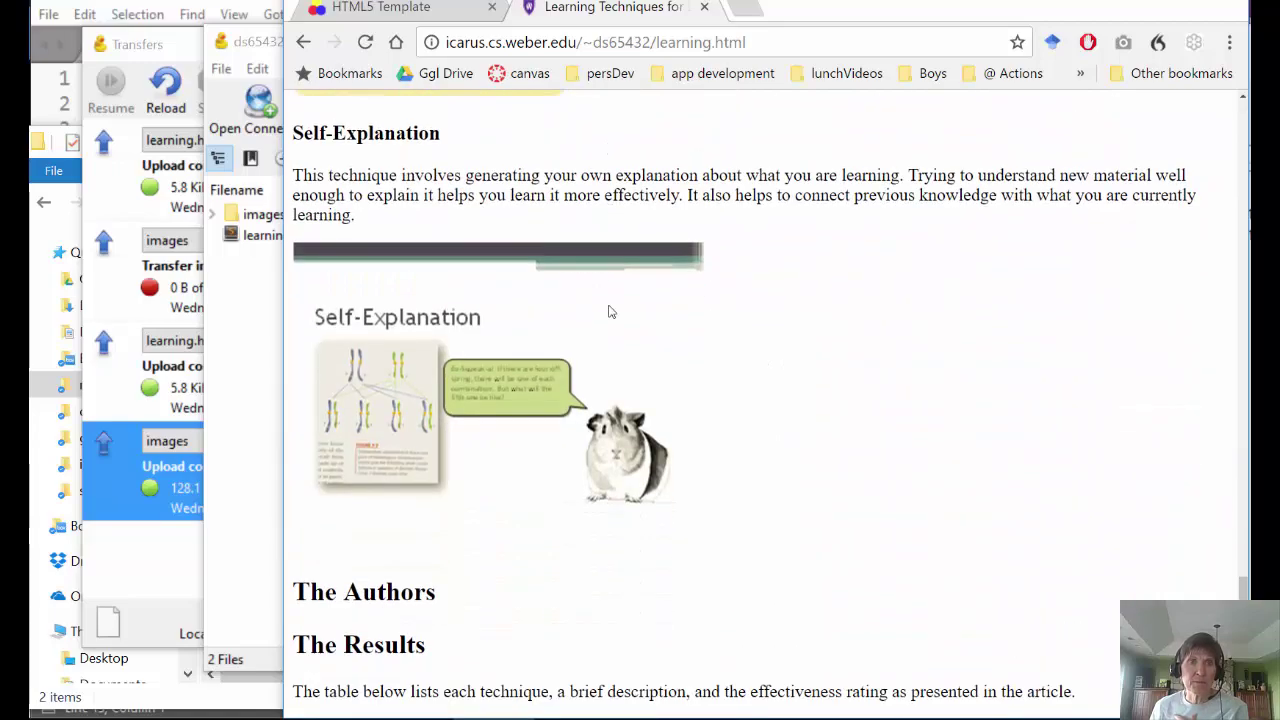
scroll(610, 315, up, 20)
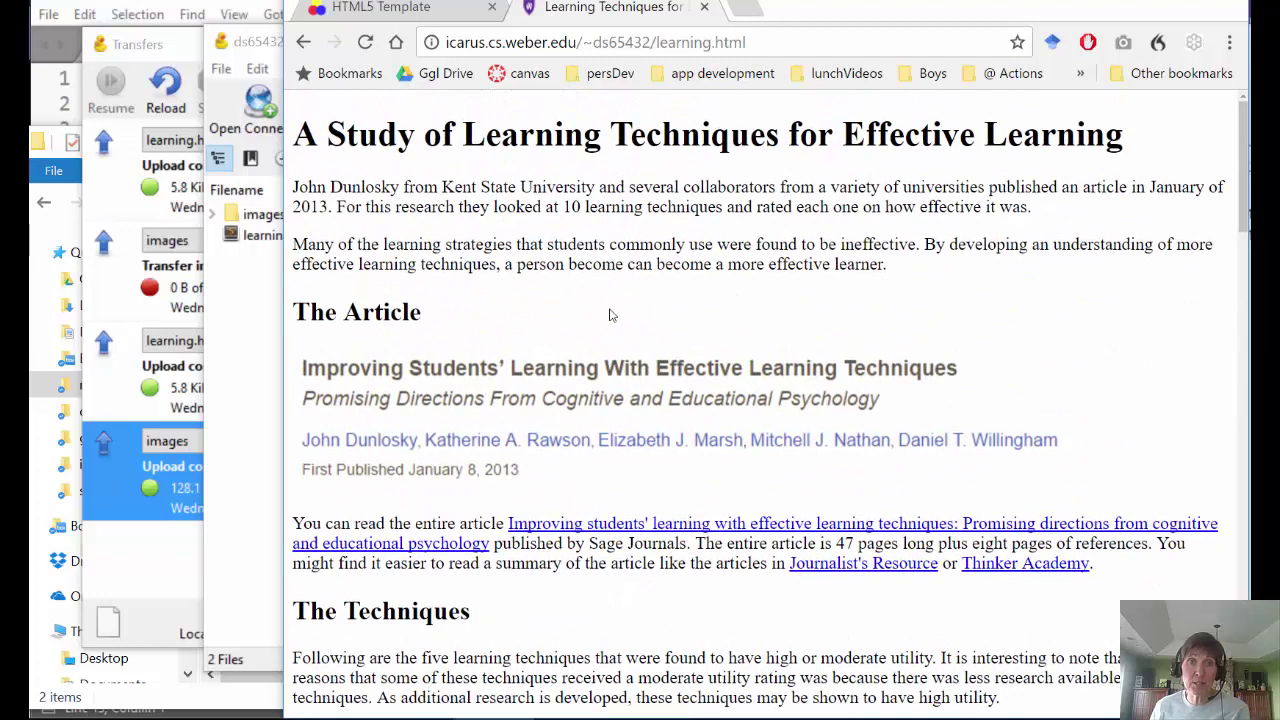
drag(758, 42, 340, 82)
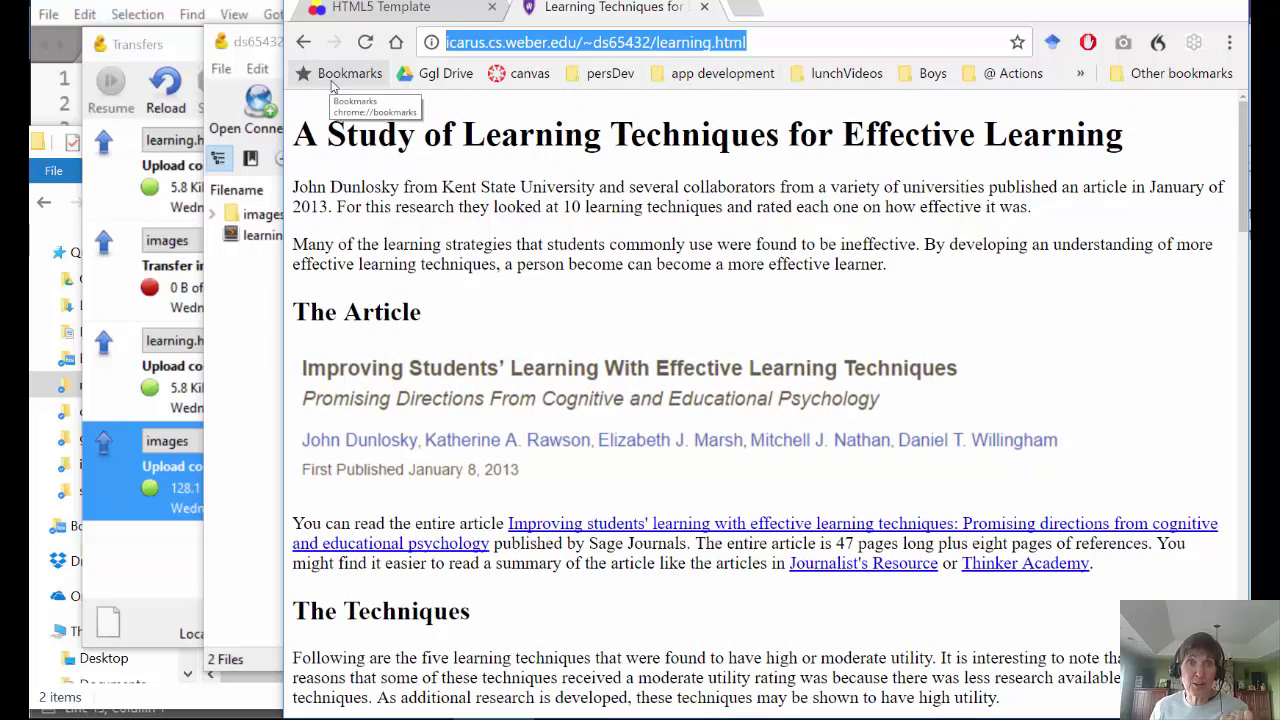
click(272, 318)
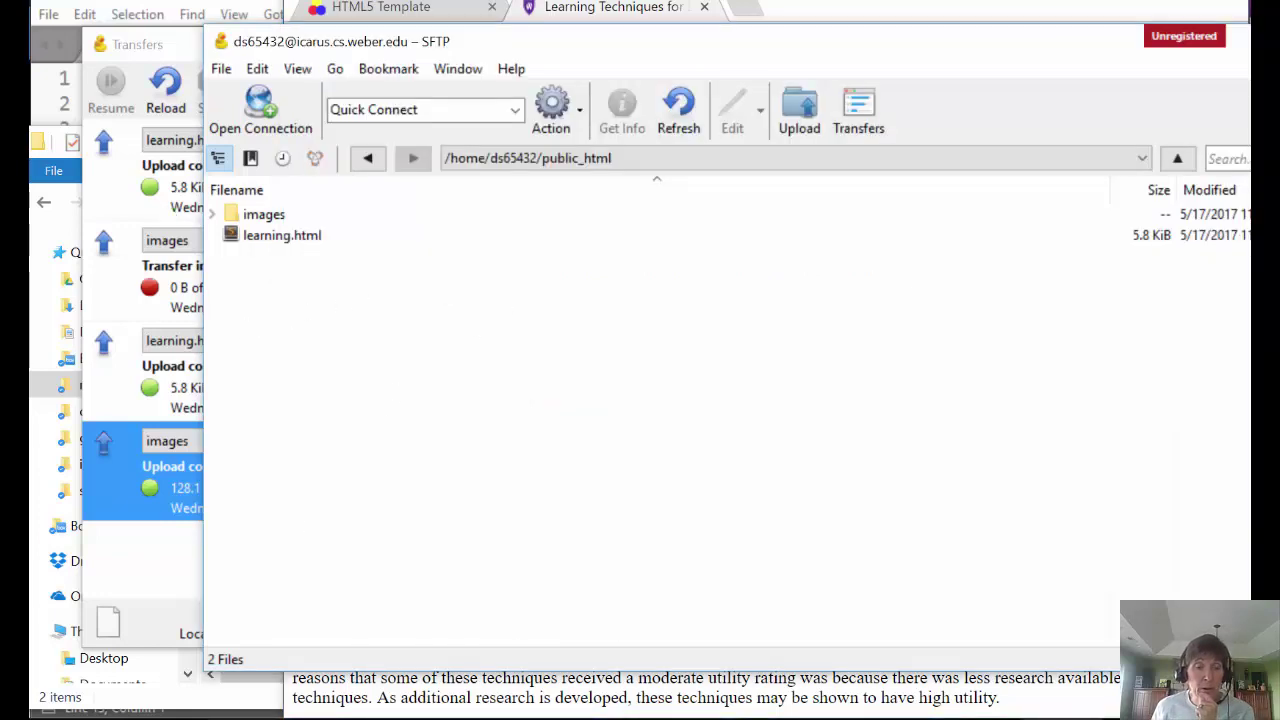
- Browse to the local la04 folder and check that its html folder holds images and three HTML pages
click(240, 690)
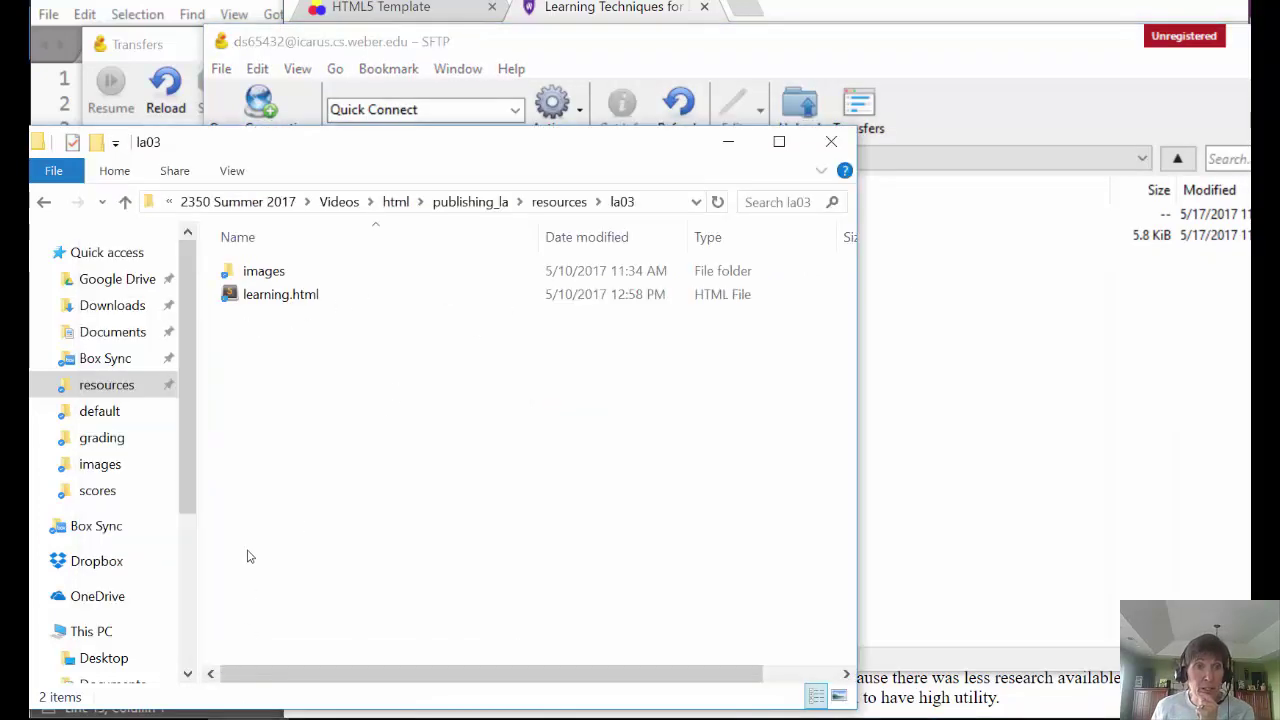
click(559, 202)
double_click(250, 320)
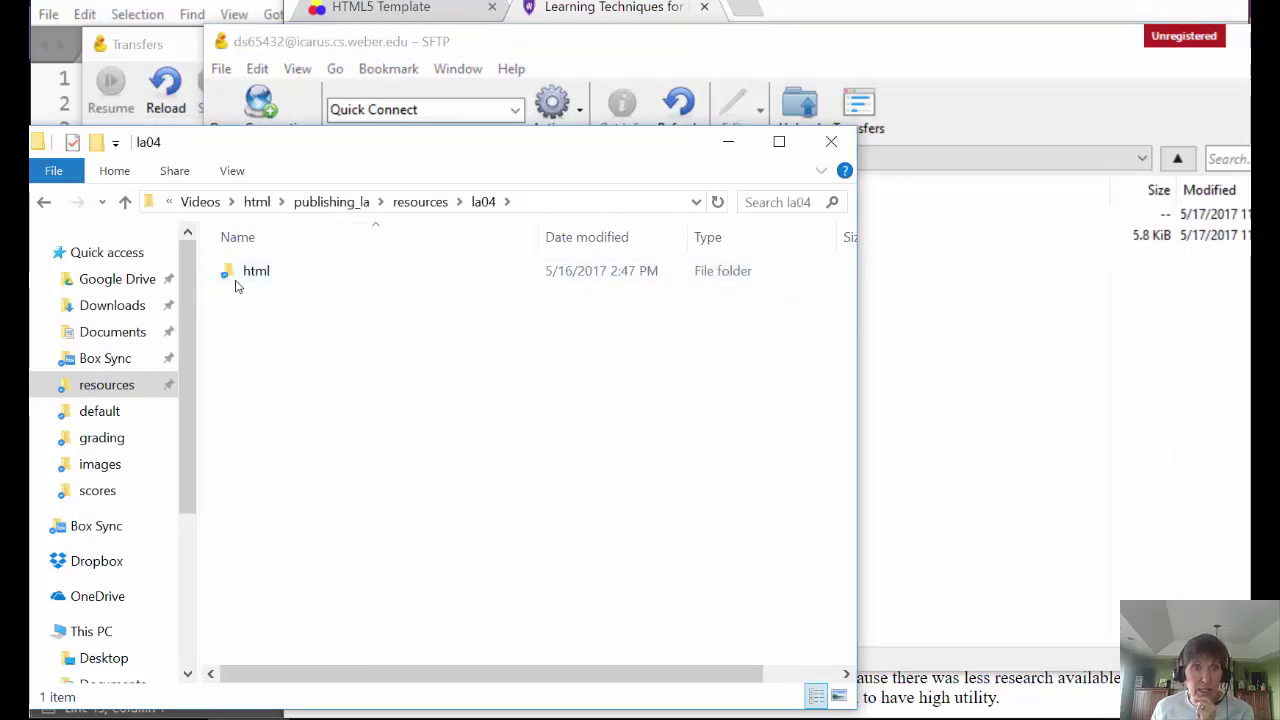
double_click(258, 272)
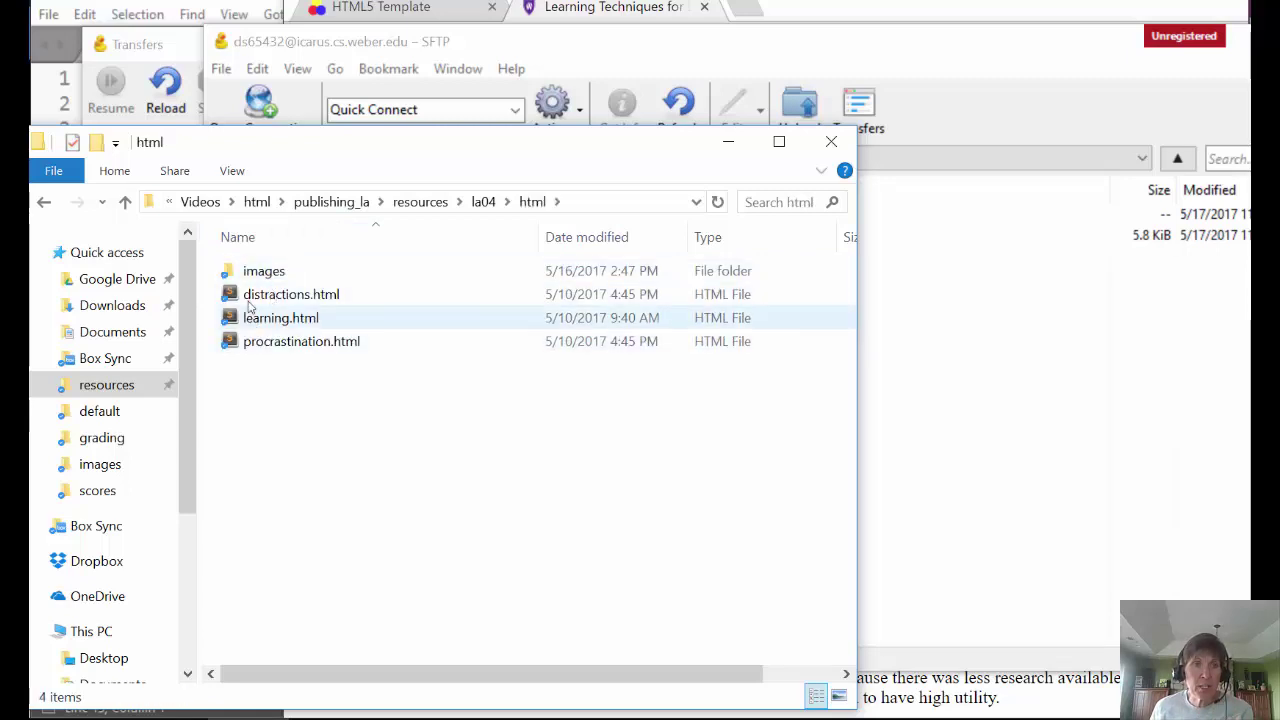
click(482, 202)
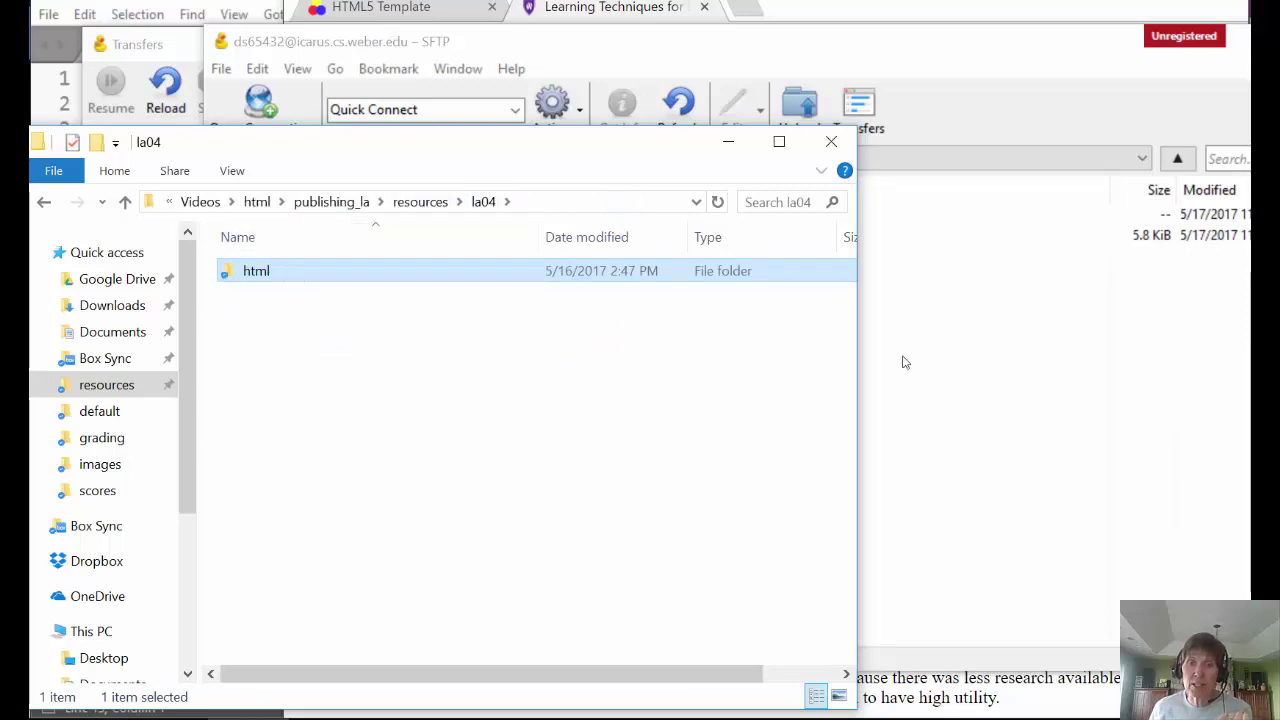
key(alt+Tab)
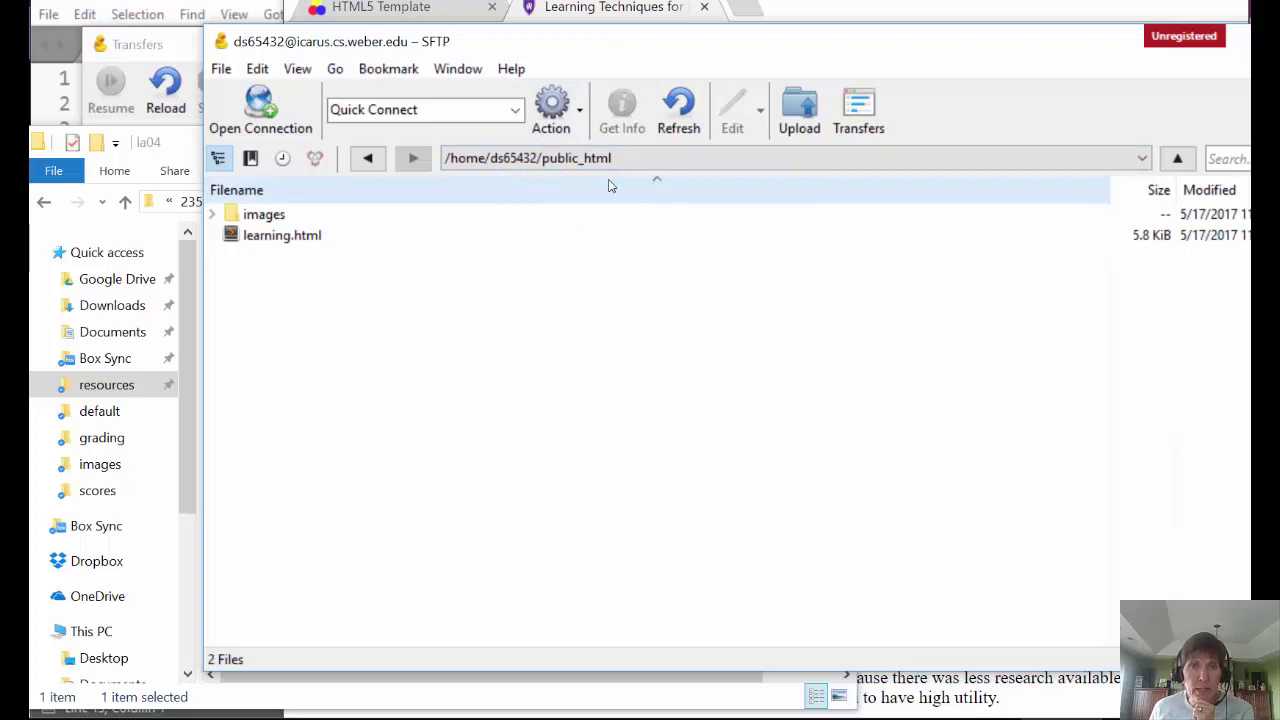
- Upload the la04 html folder (136.6 KiB) into public_html beside images and learning.html
click(799, 110)
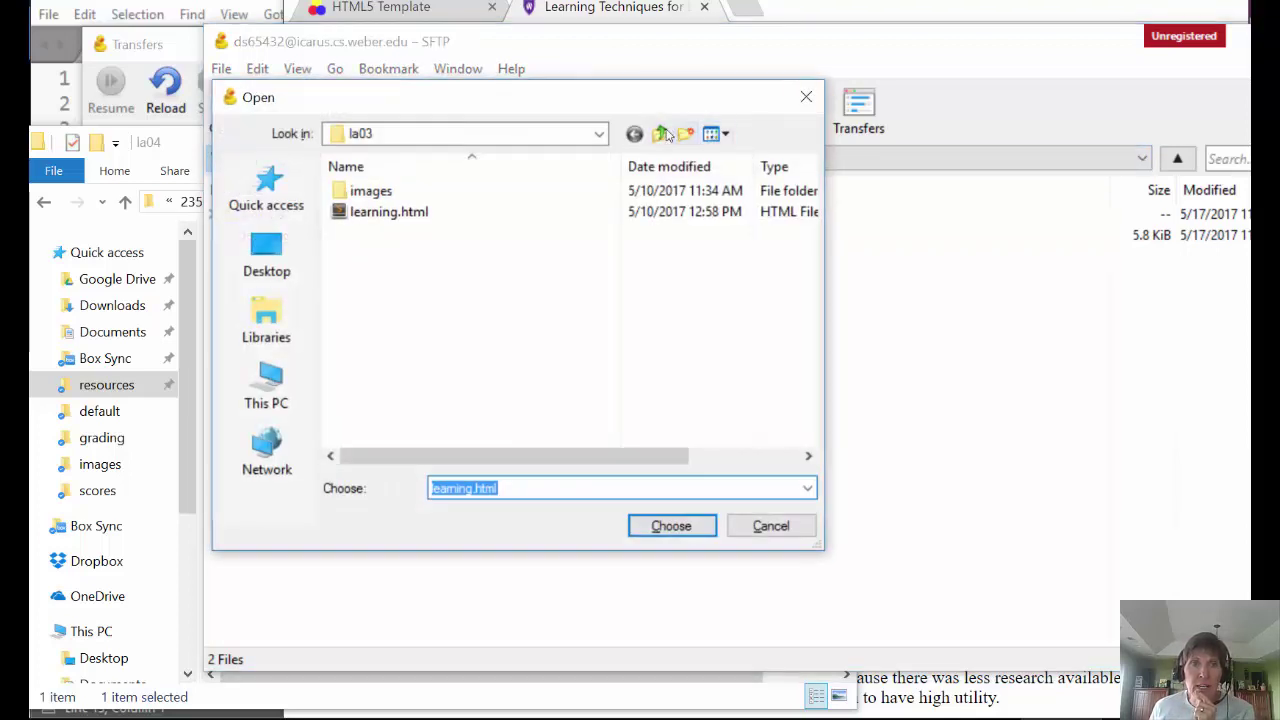
click(667, 135)
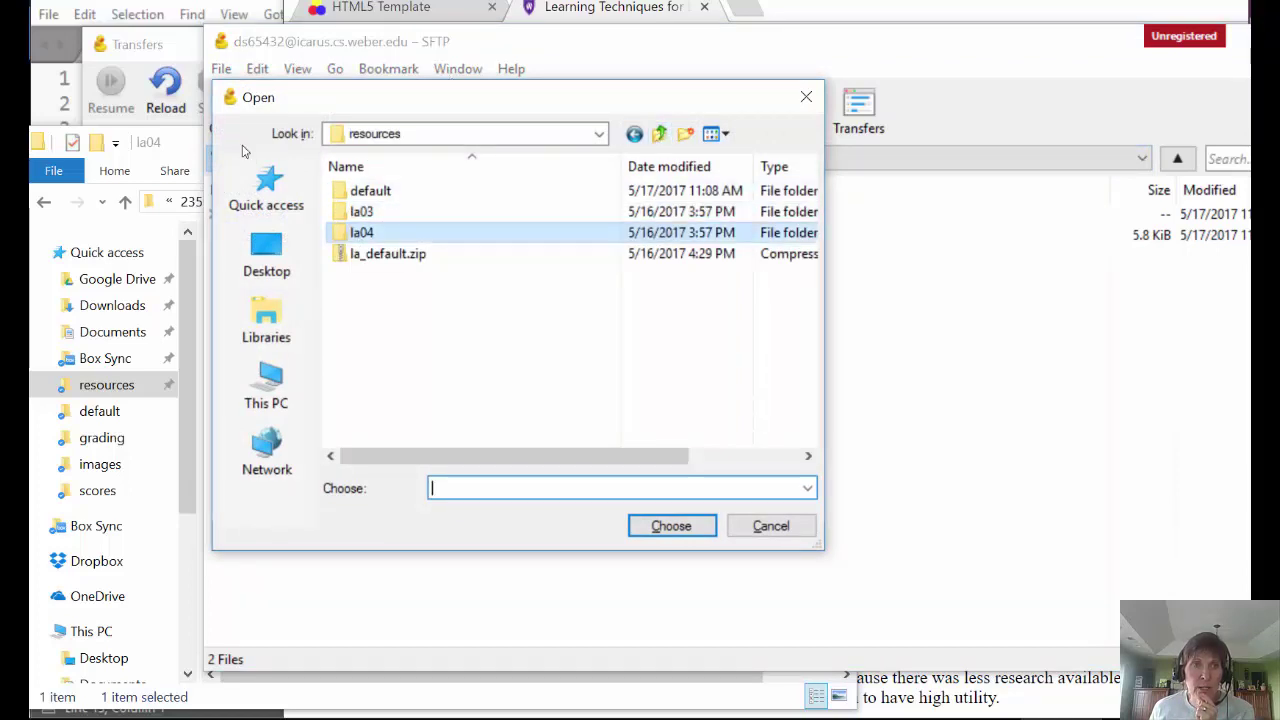
double_click(350, 232)
click(350, 193)
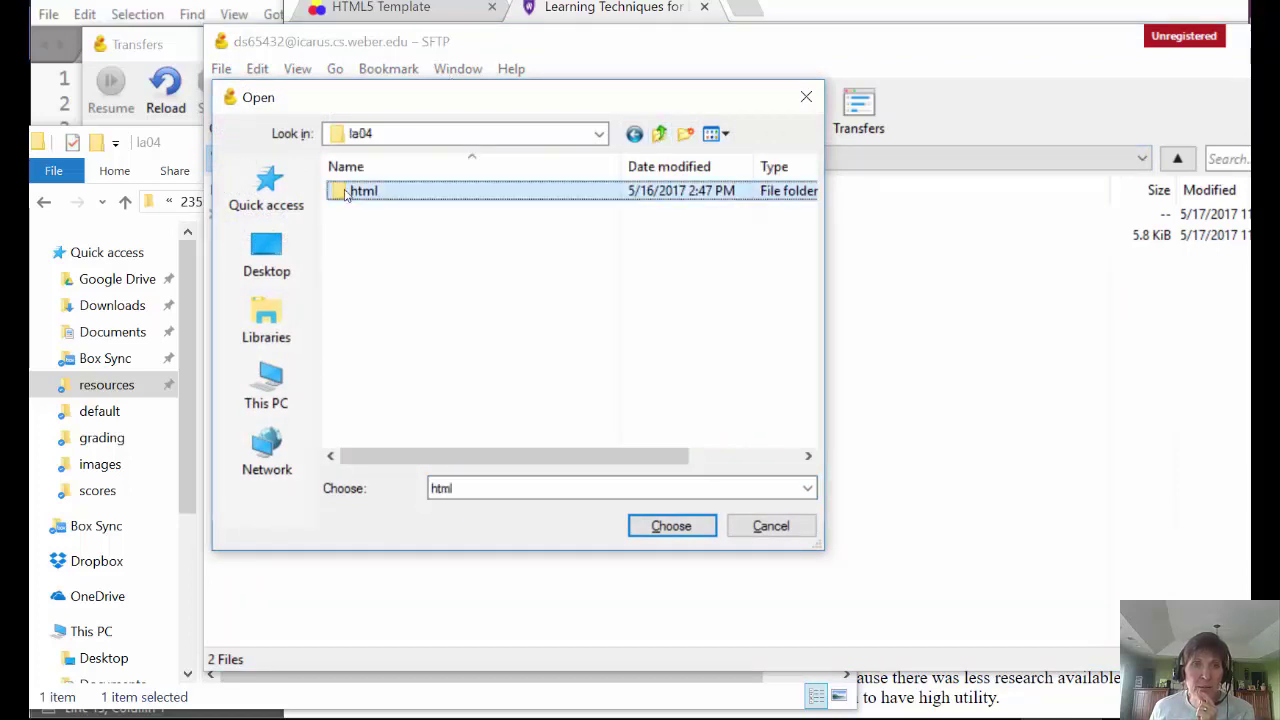
click(675, 530)
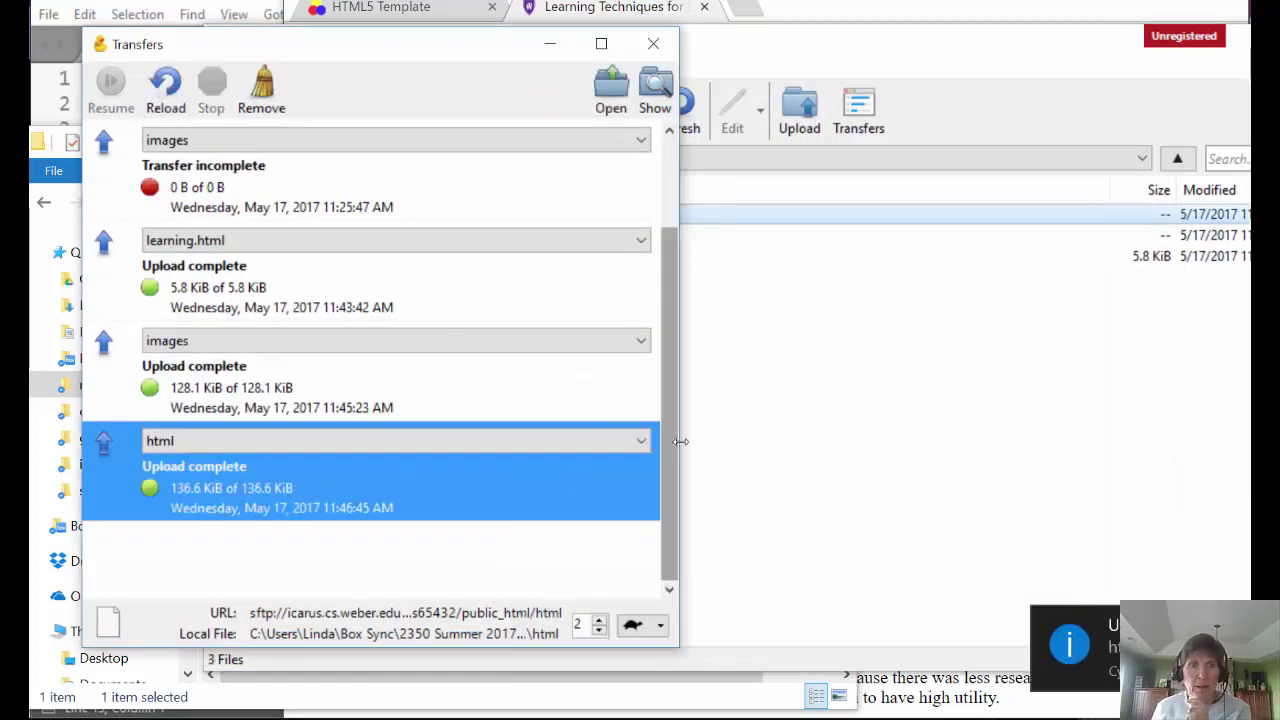
click(753, 418)
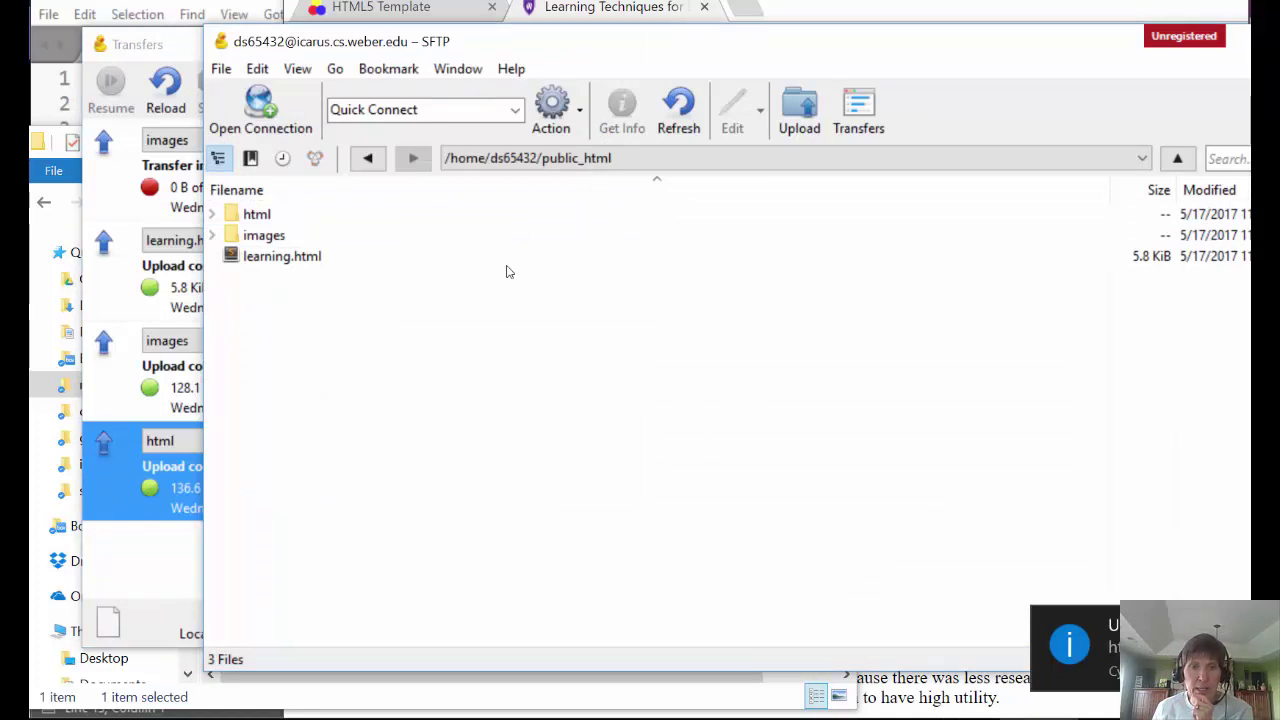
double_click(233, 216)
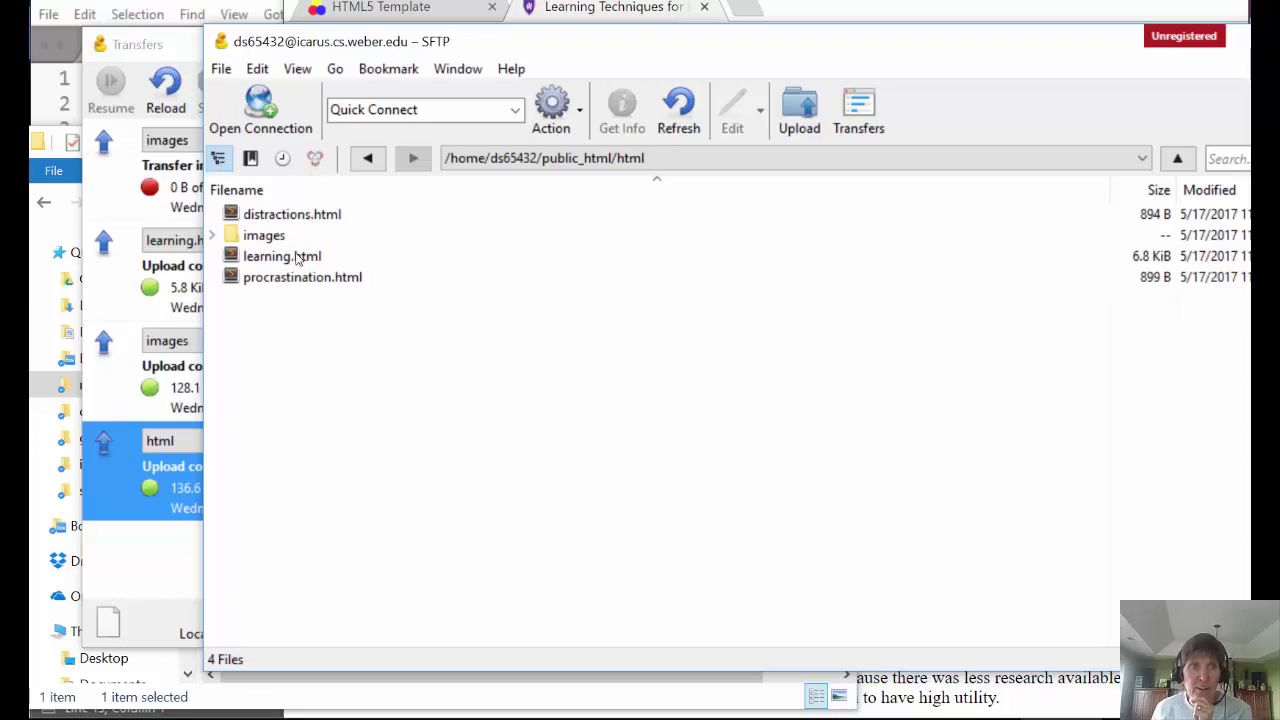
double_click(233, 235)
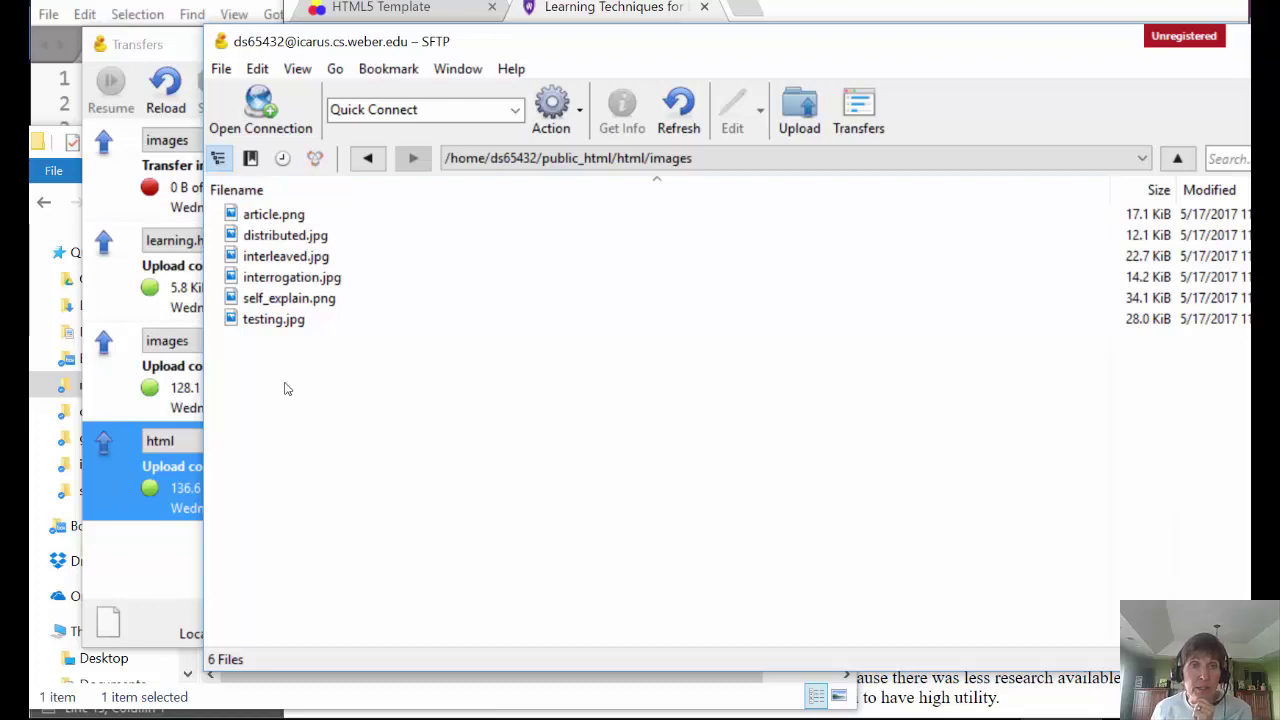
click(920, 158)
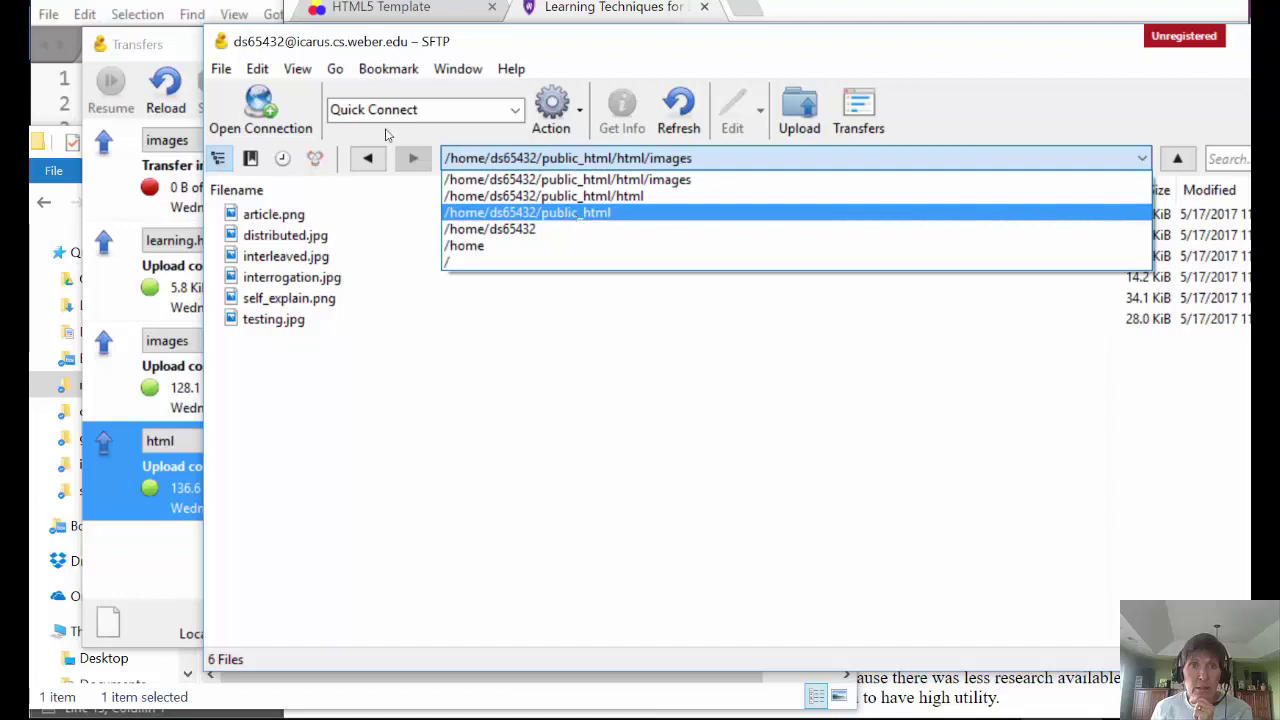
click(572, 210)
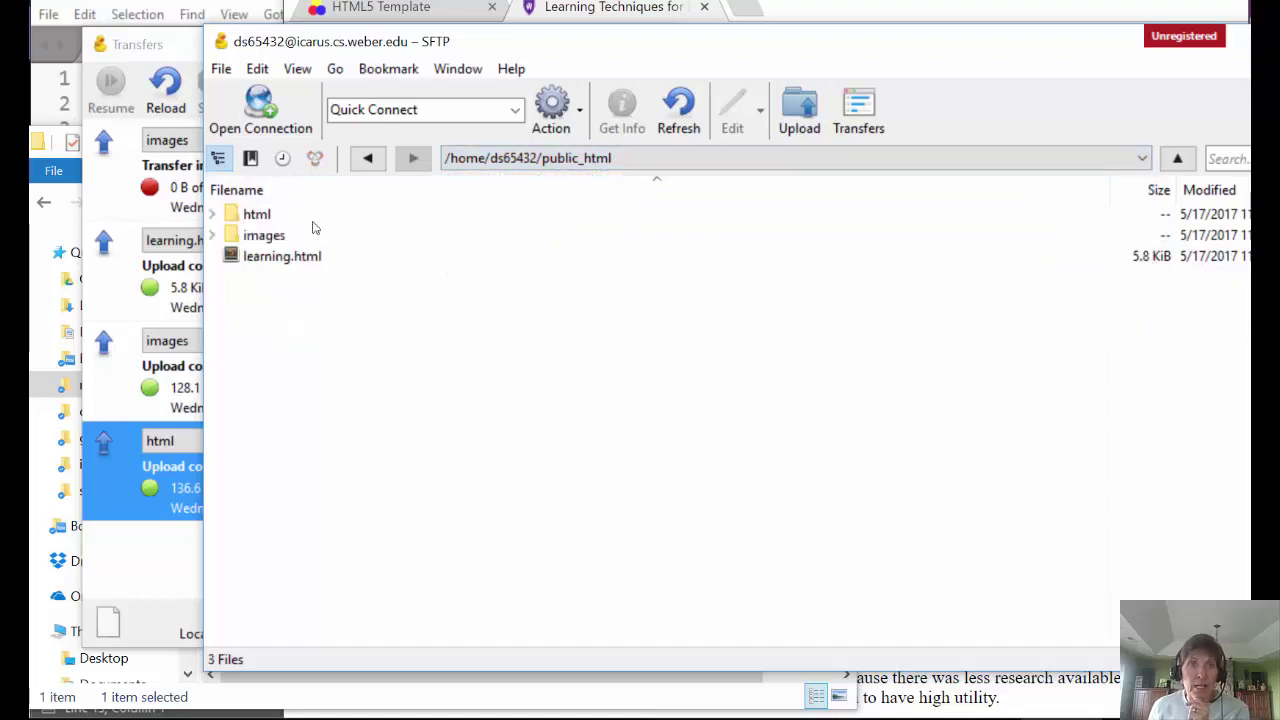
click(577, 113)
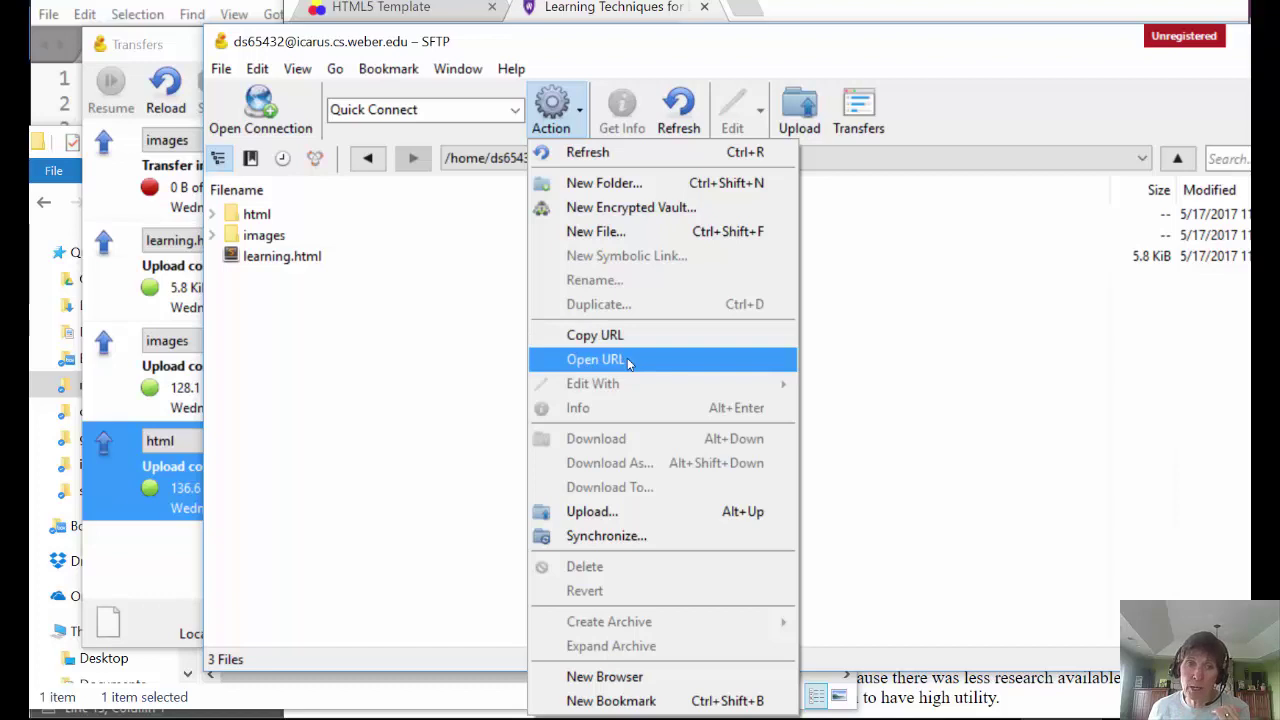
click(908, 365)
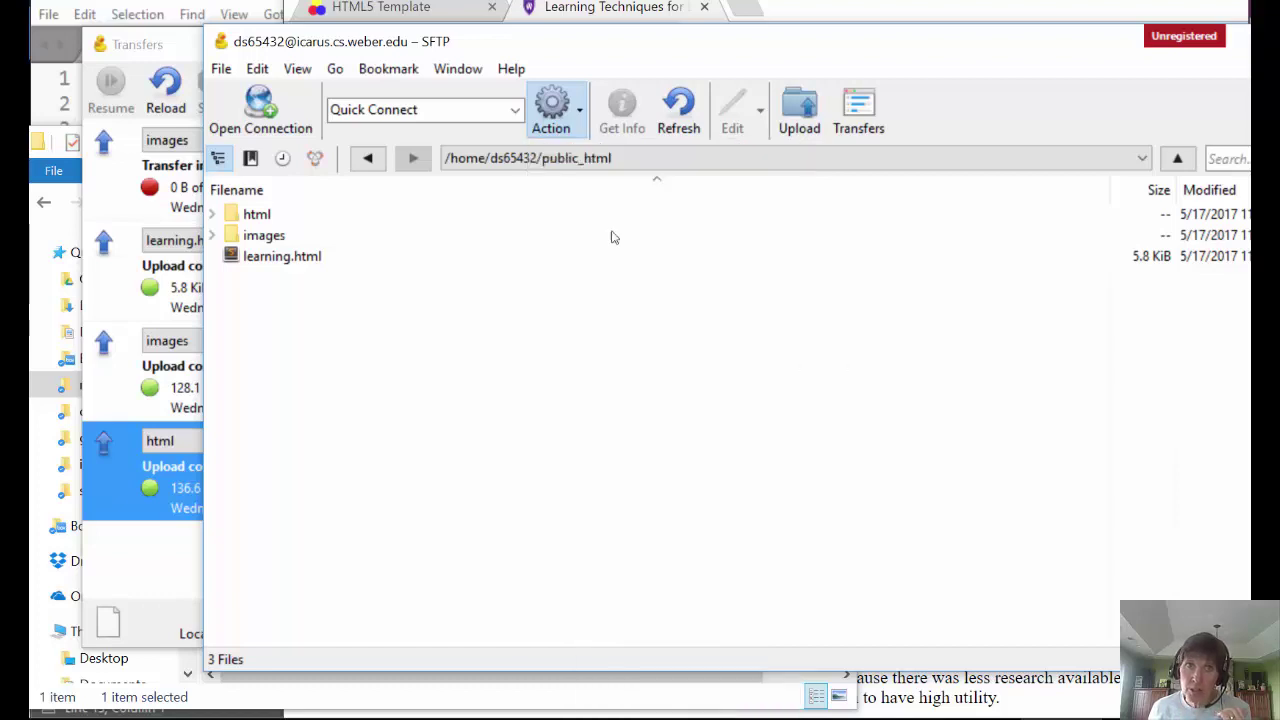
- Open the user's icarus.cs.weber.edu home URL in a new tab, which returns 403 Forbidden
click(740, 8)
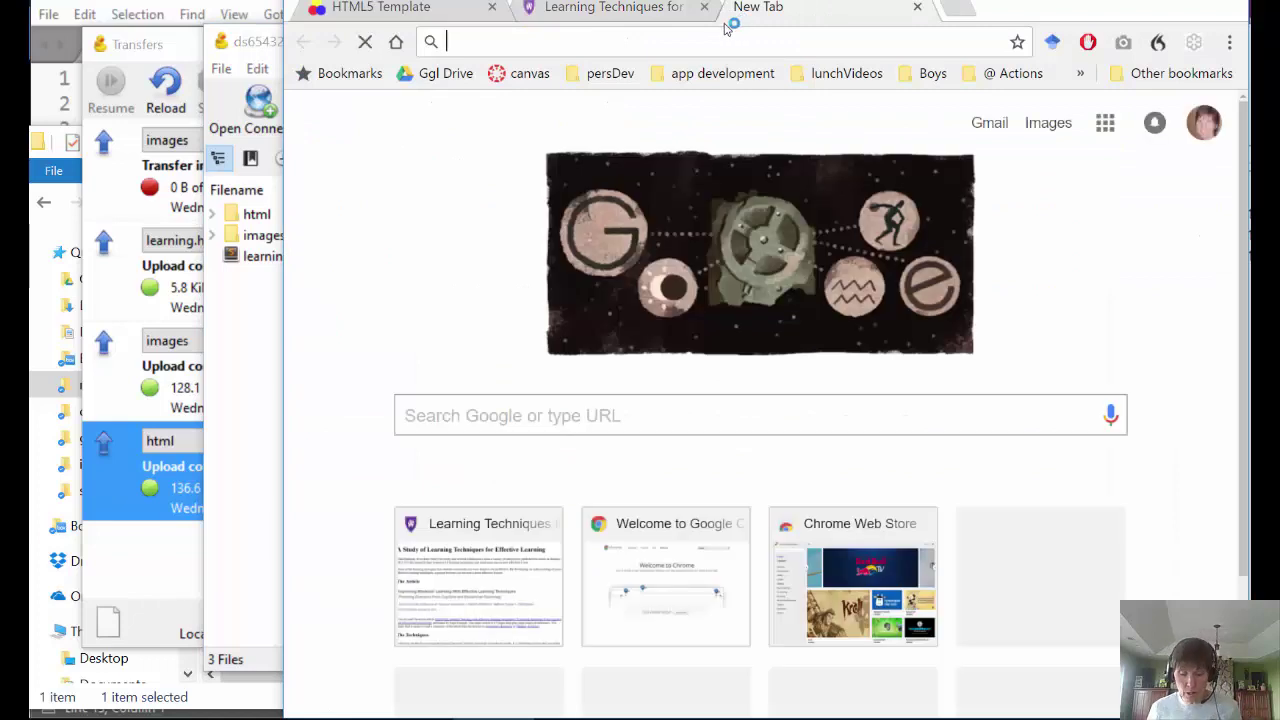
text(icarus.)
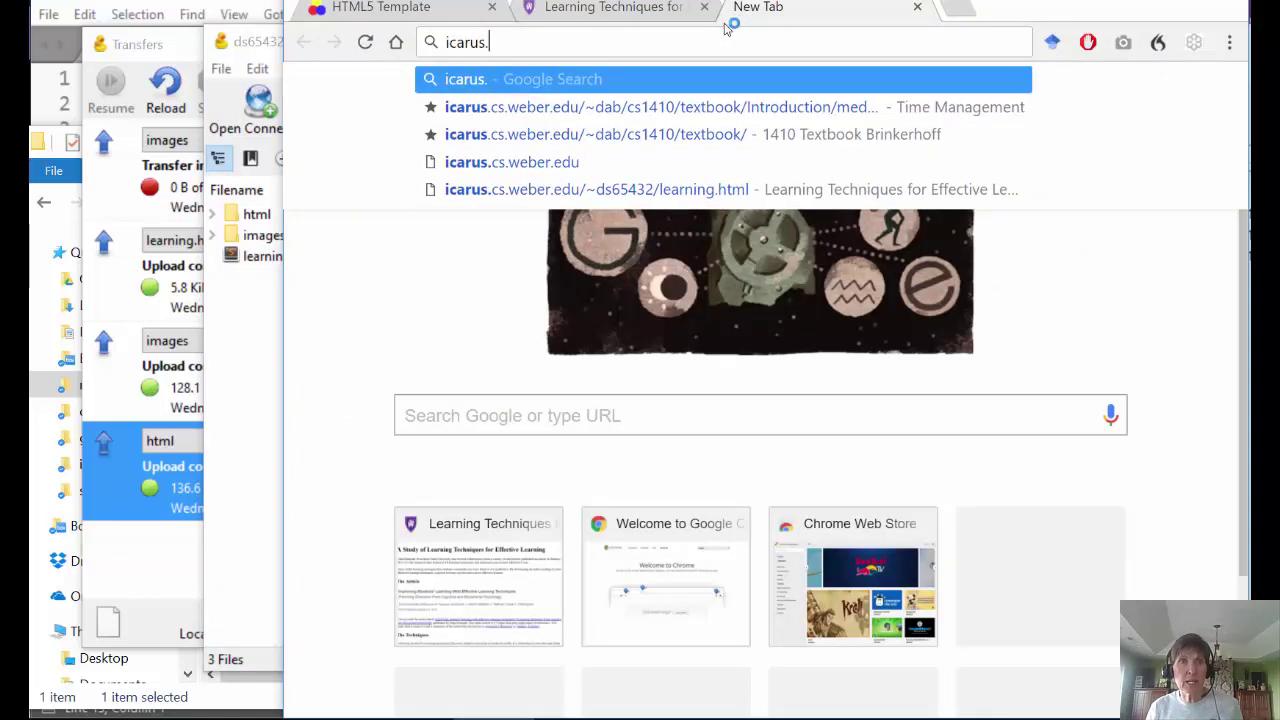
text(cs.web)
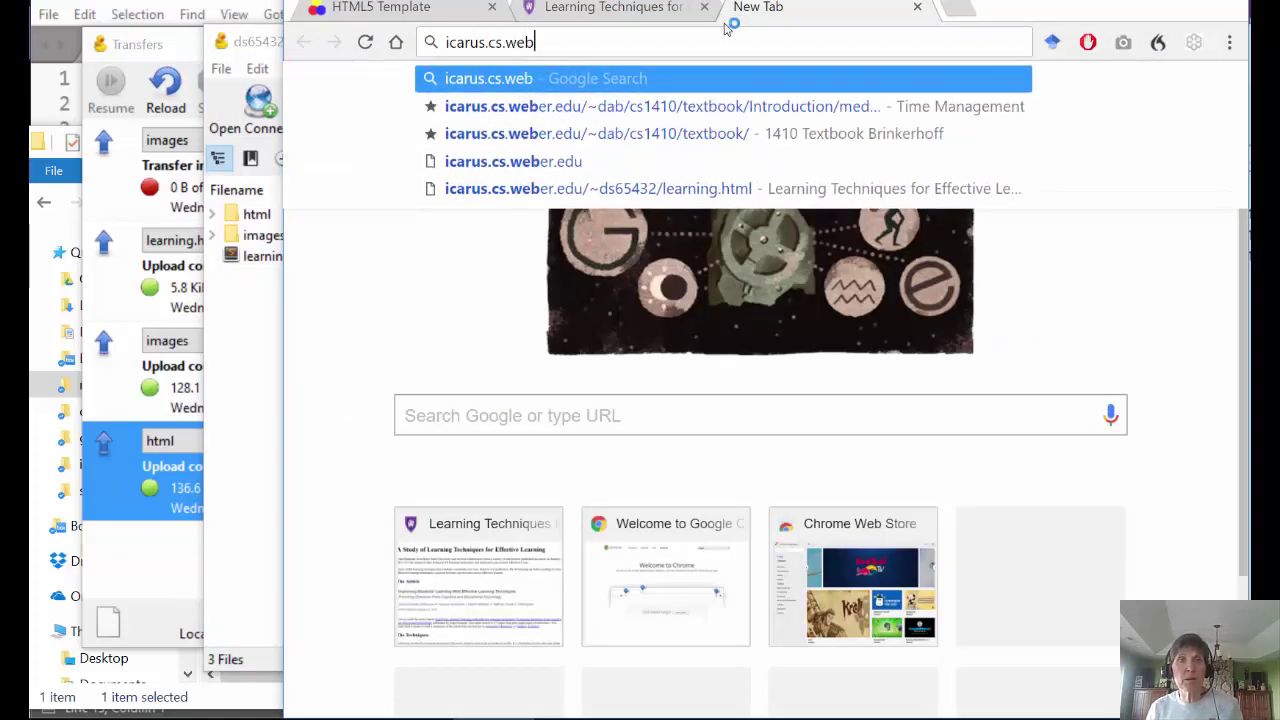
text(er.edu/)
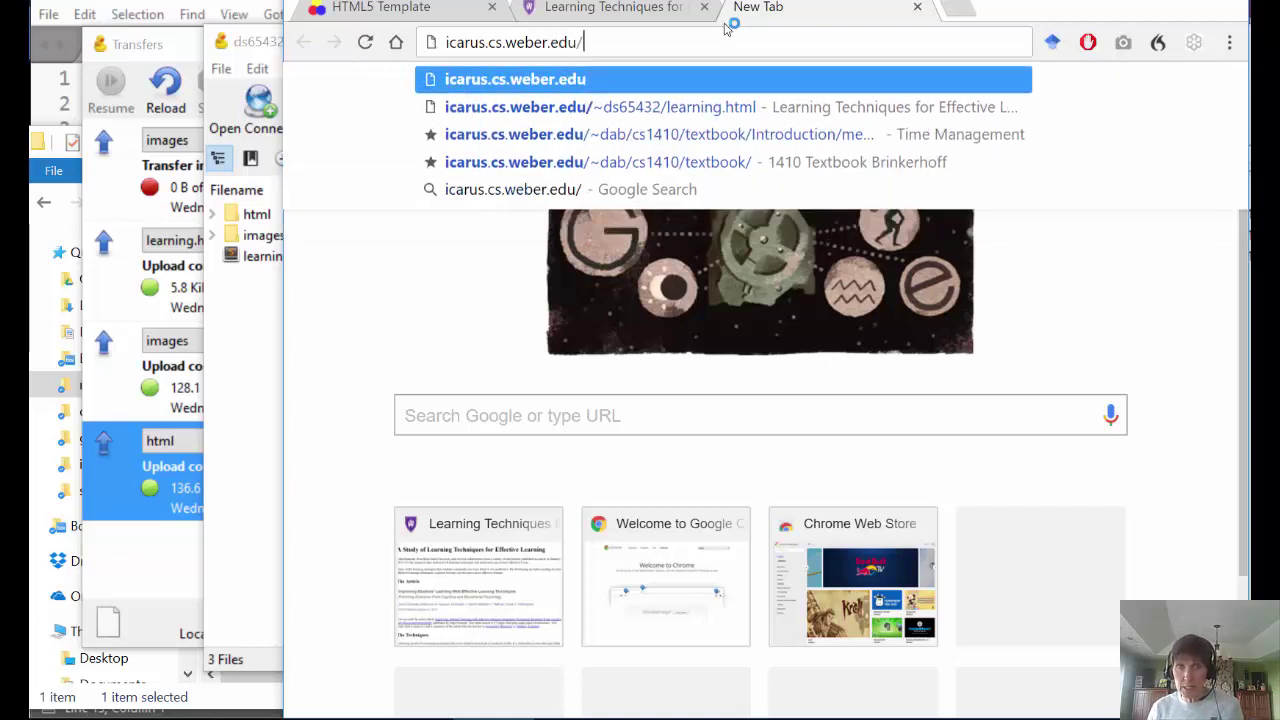
text(~)
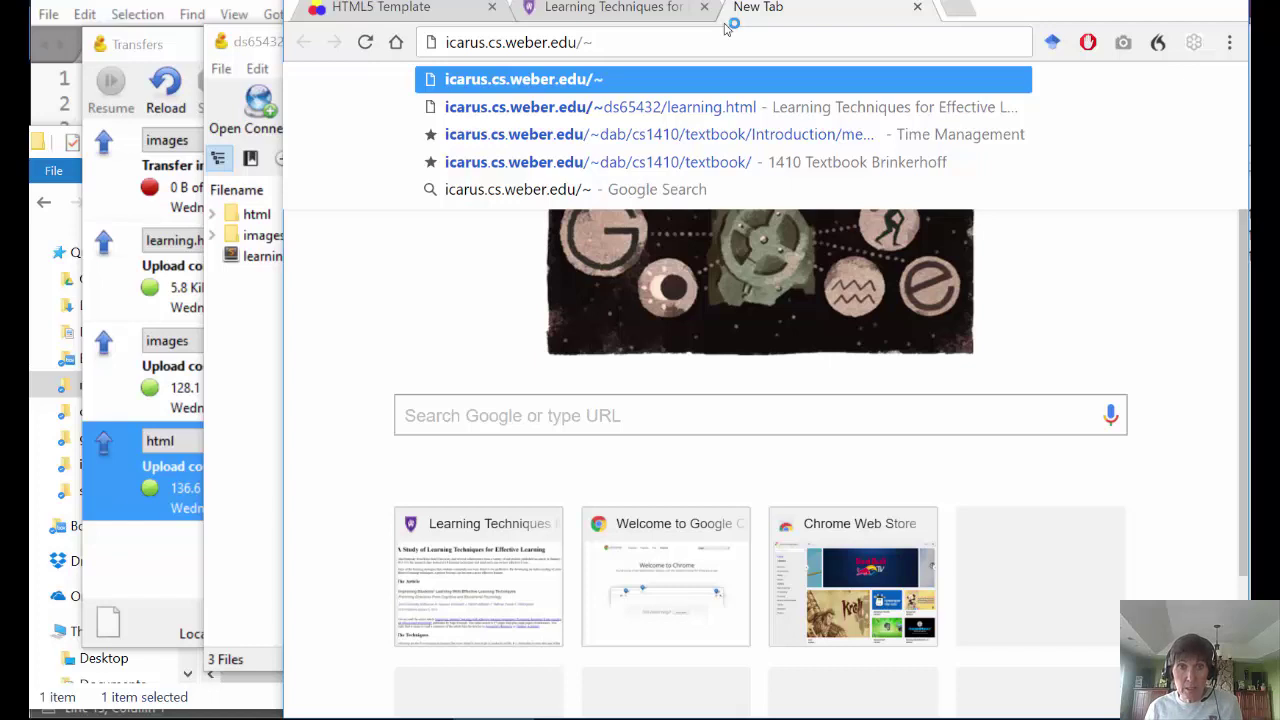
text(ds65432)
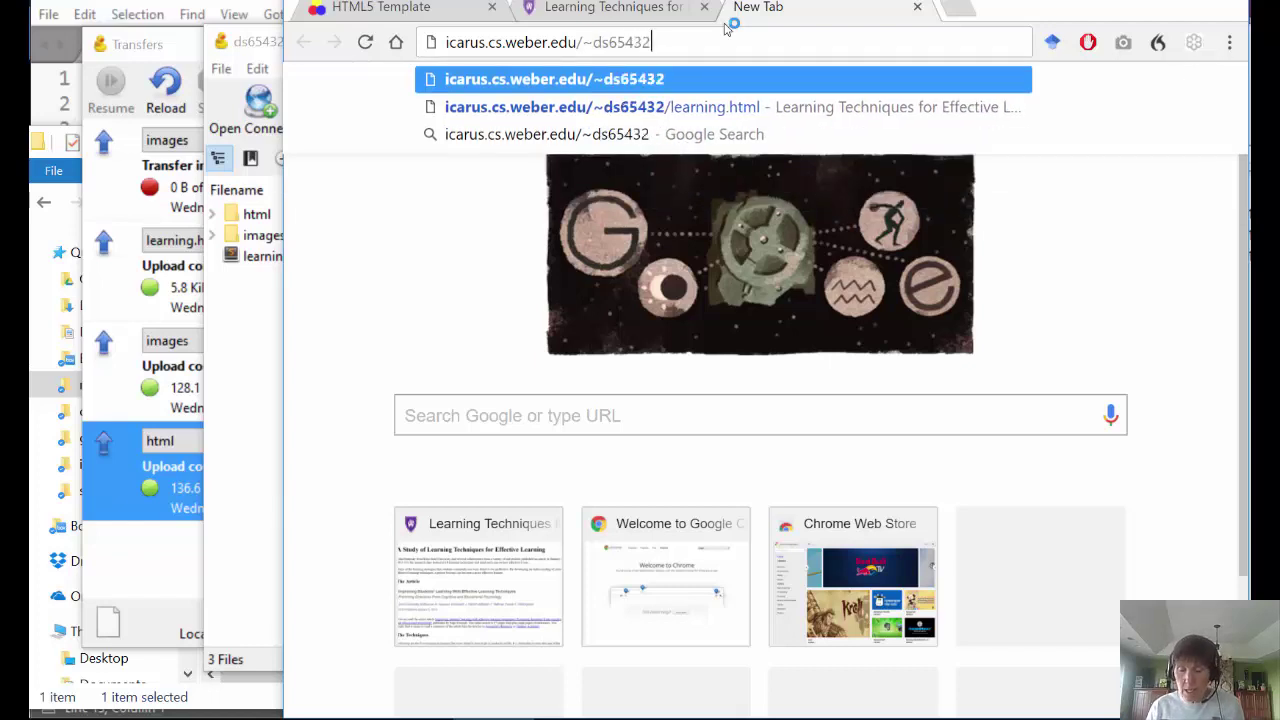
text(/)
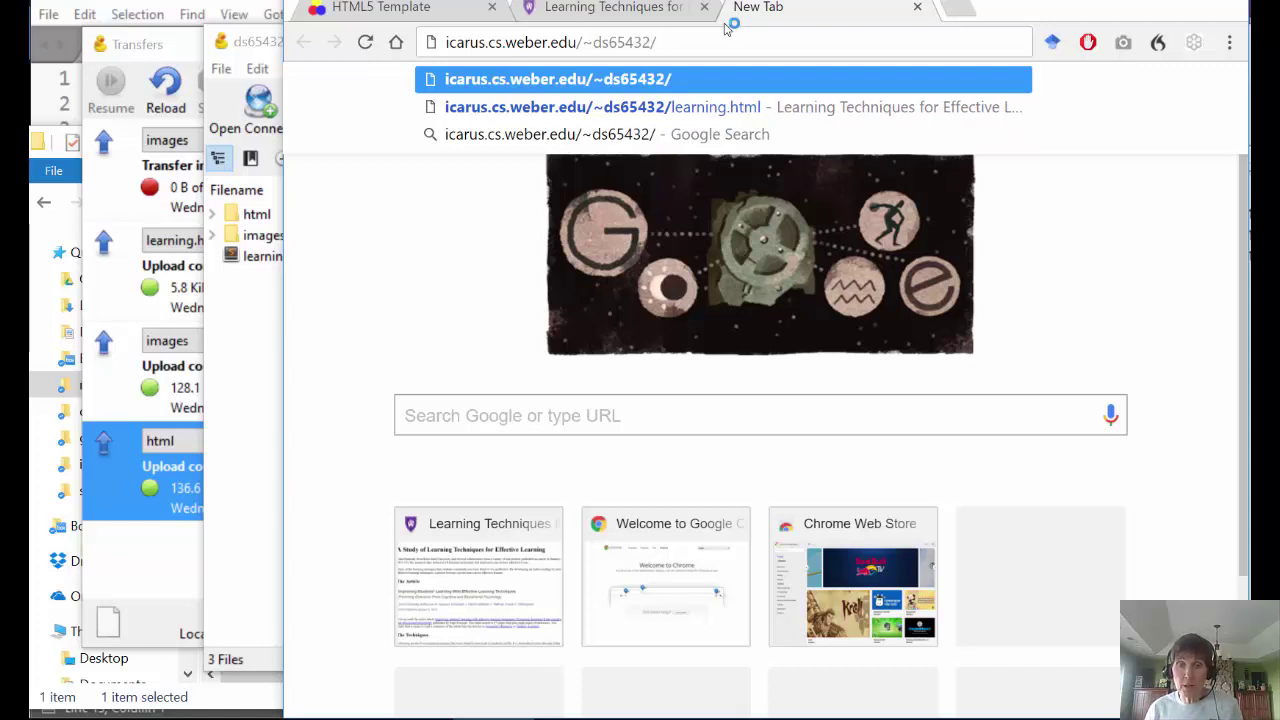
key(Return)
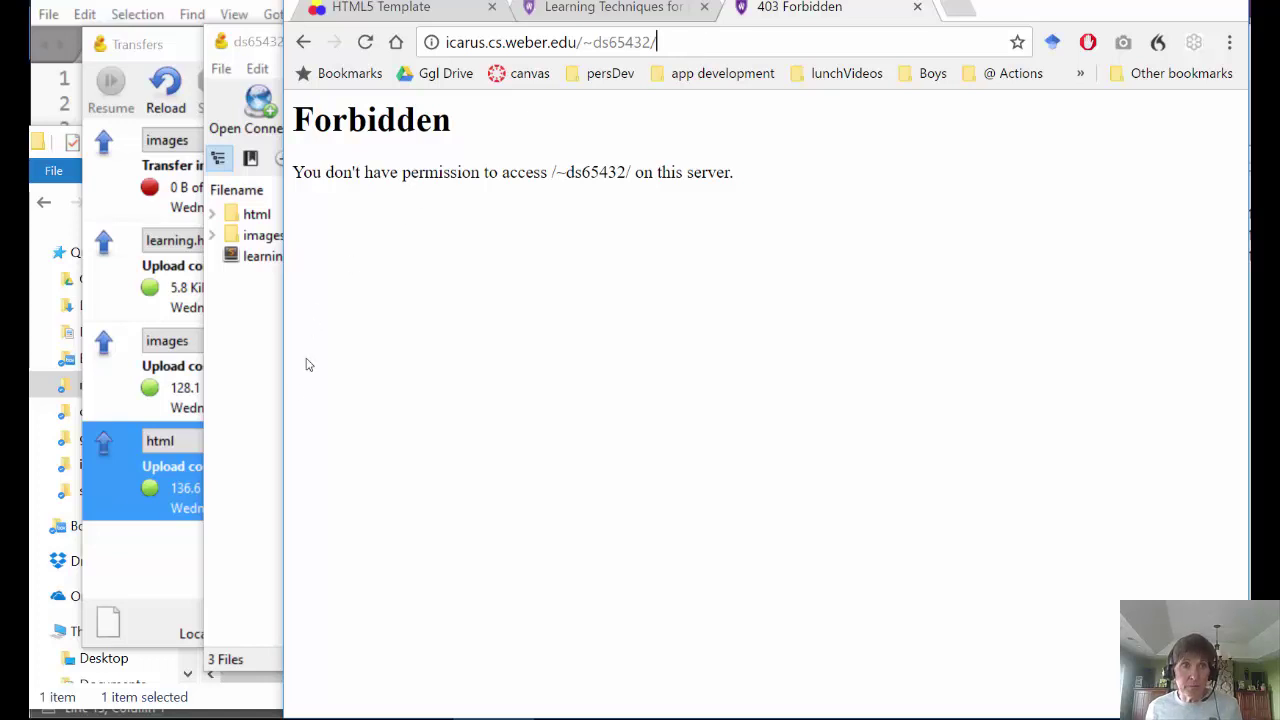
click(255, 418)
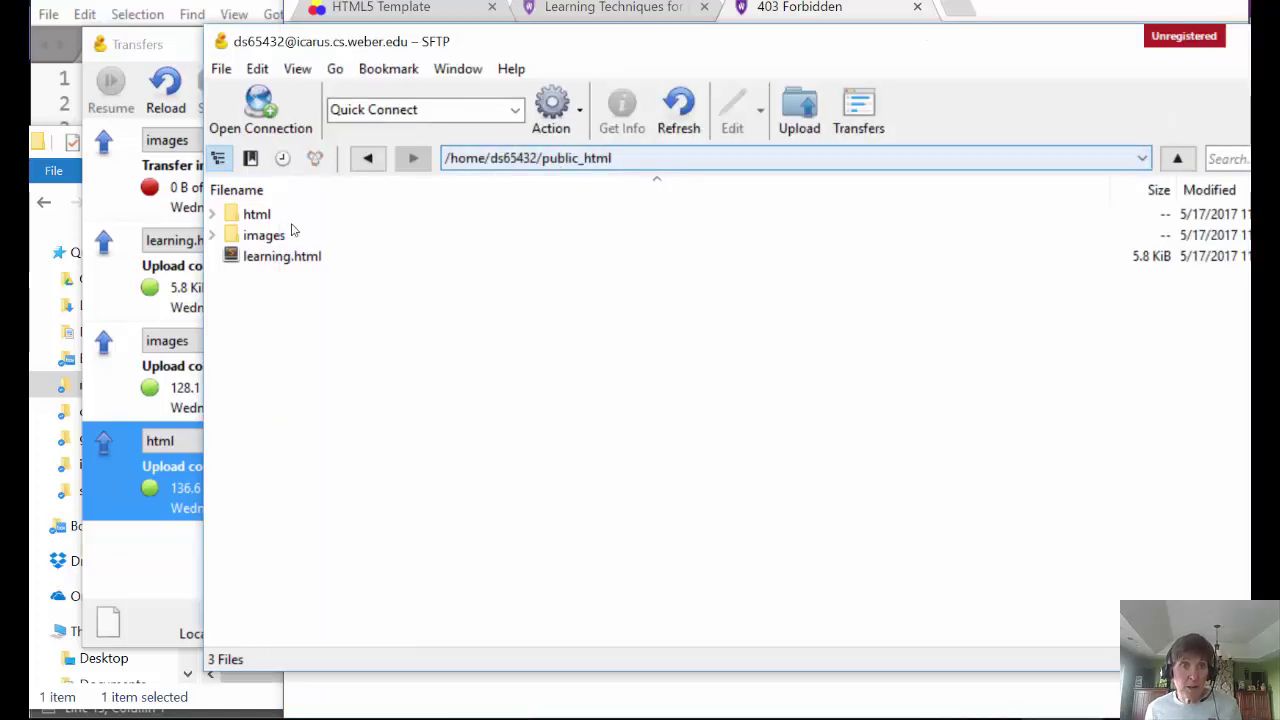
click(828, 12)
- Append html/learning.html to the address and load the page from the server's html folder
click(680, 46)
text(ht)
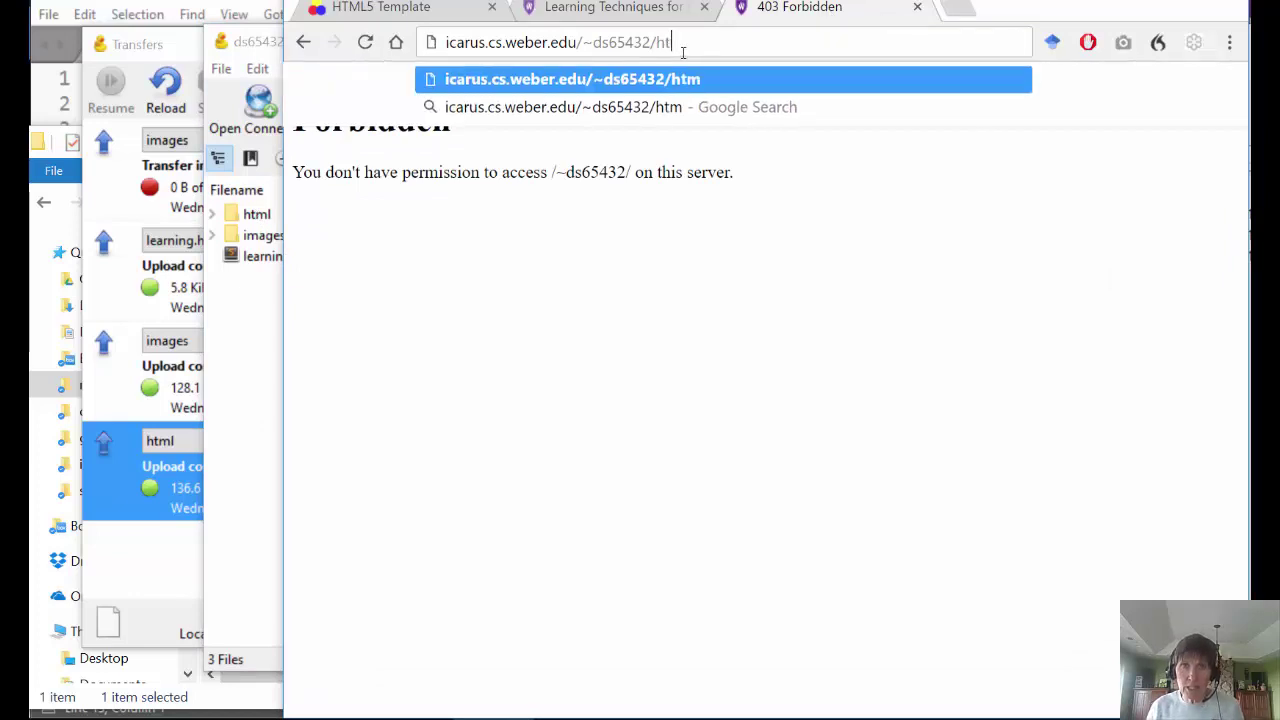
text(ml/)
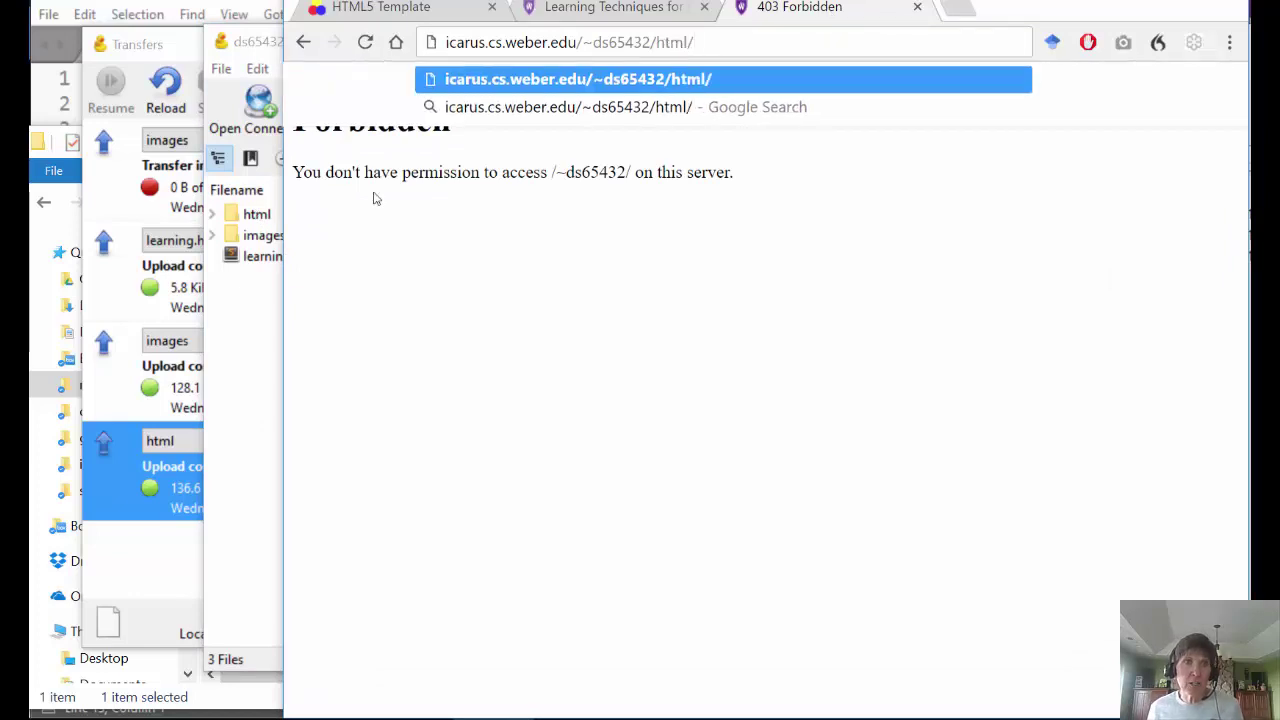
click(230, 260)
double_click(228, 217)
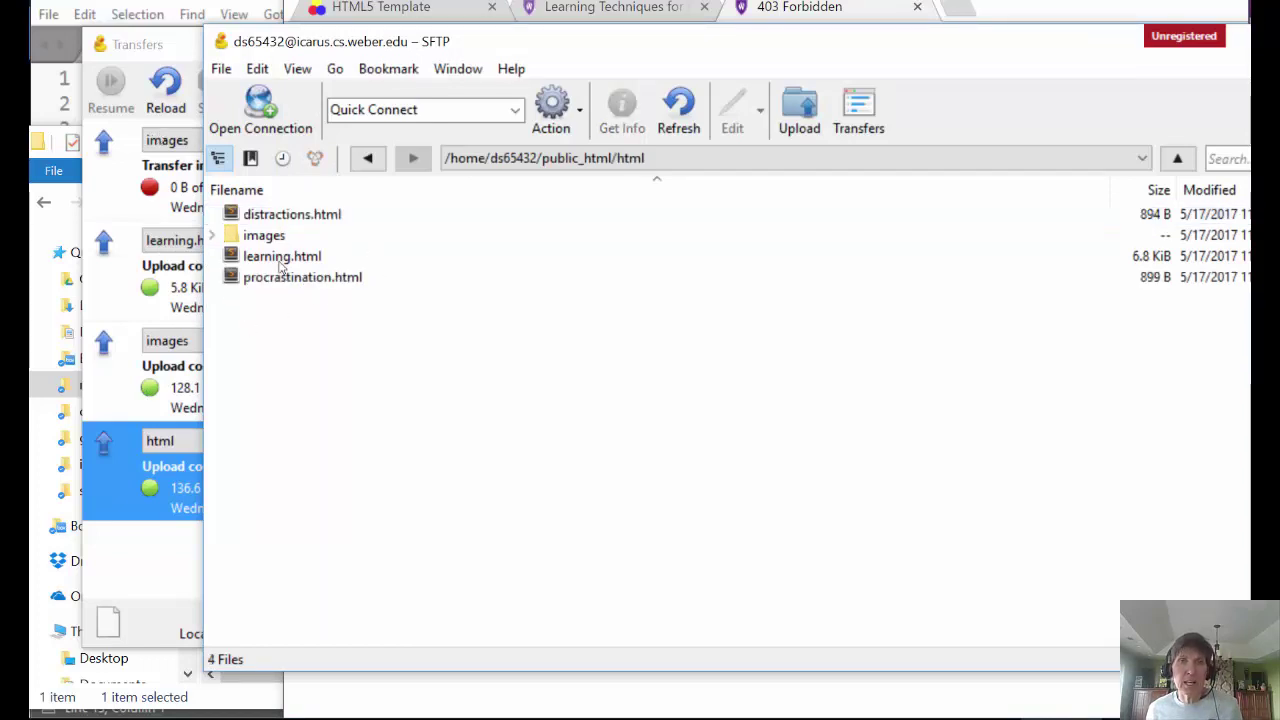
click(800, 8)
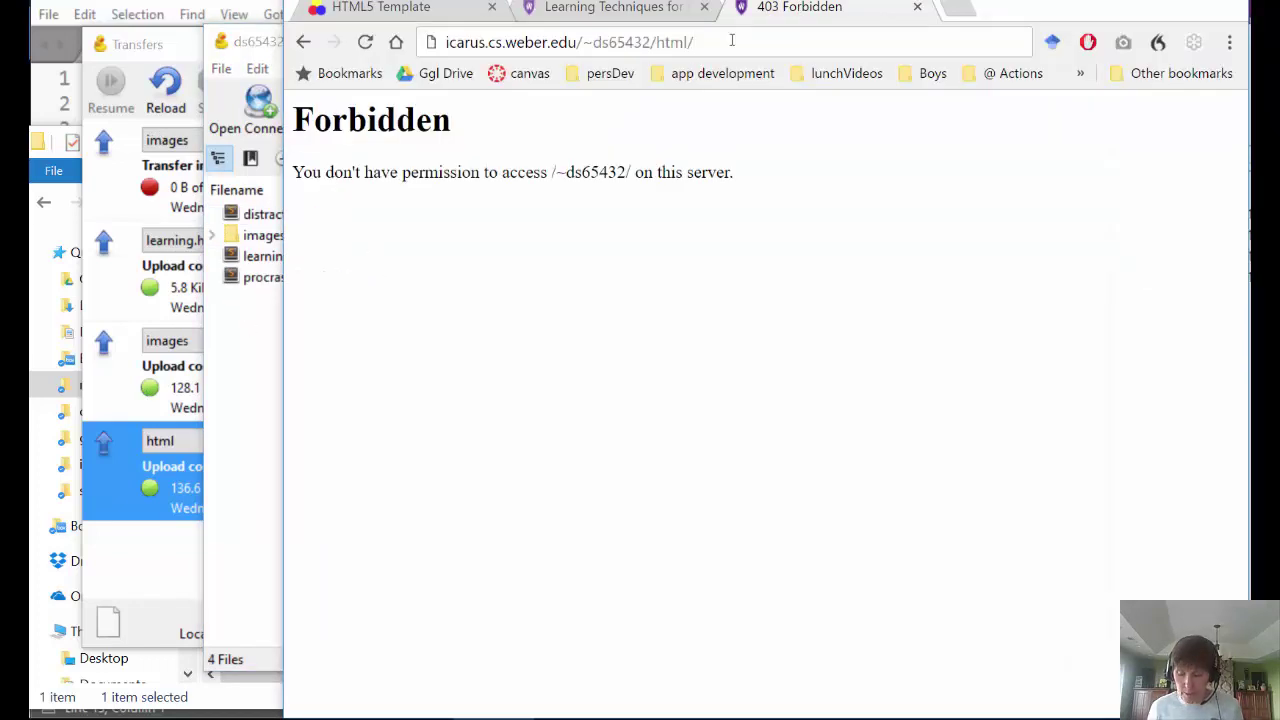
click(731, 40)
text(learning.html)
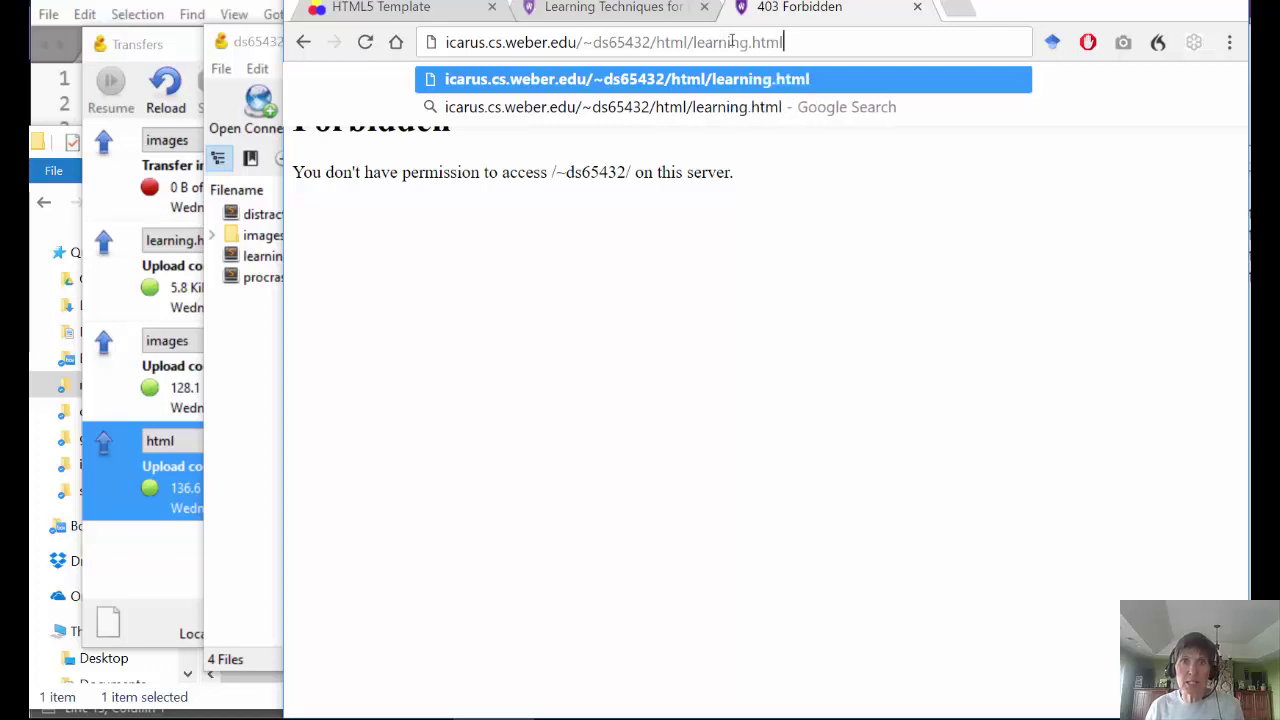
key(Return)
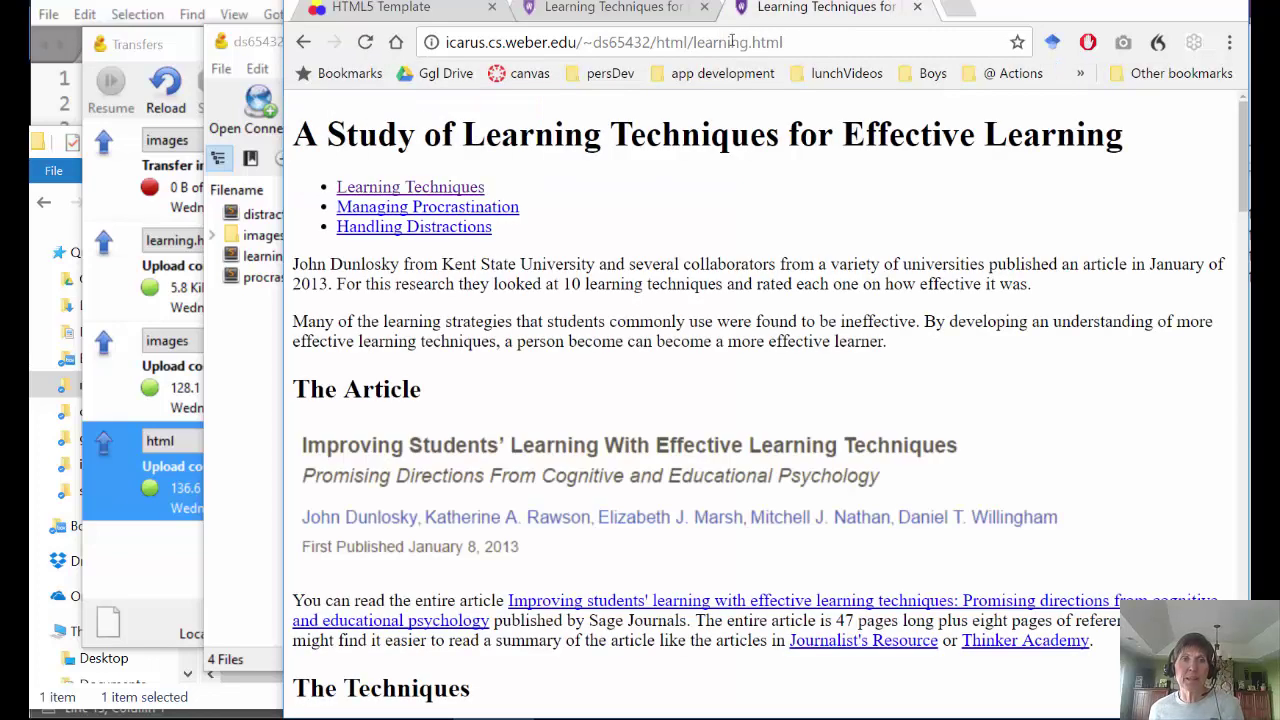
- Scroll through the published learning.html page to check its text and images, then return to Cyberduck
scroll(676, 200, down, 18)
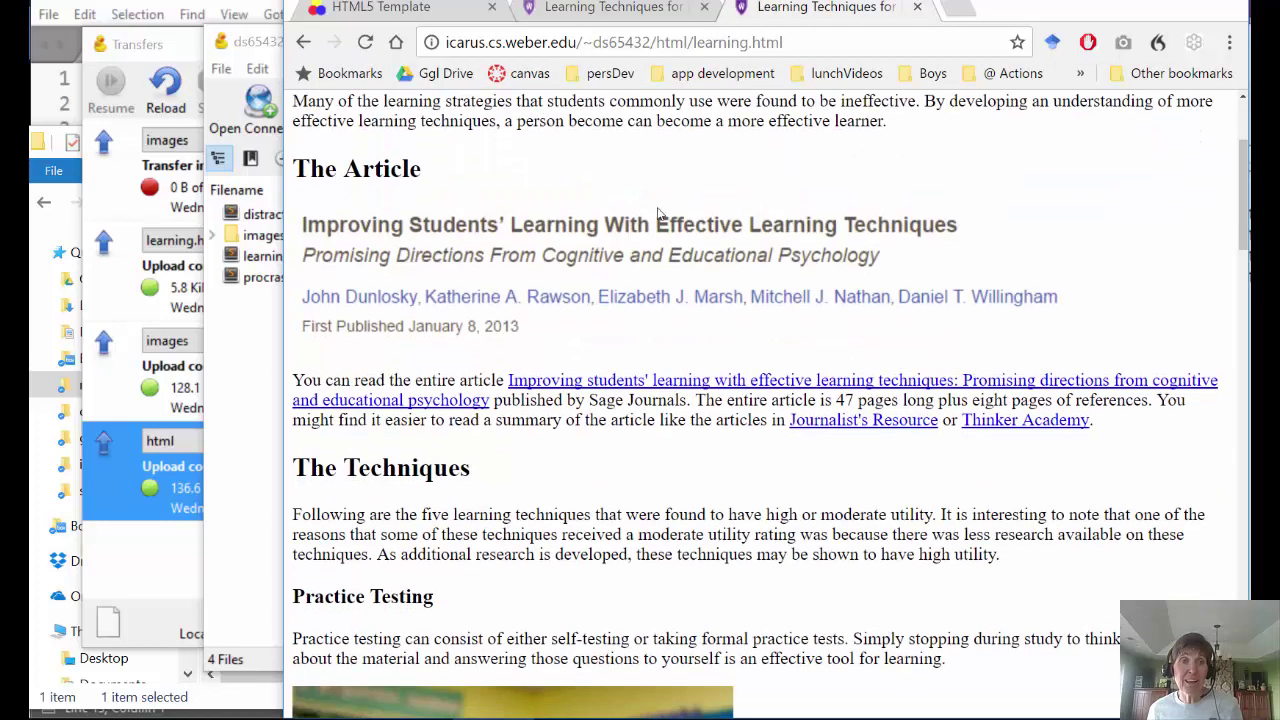
scroll(417, 453, down, 8)
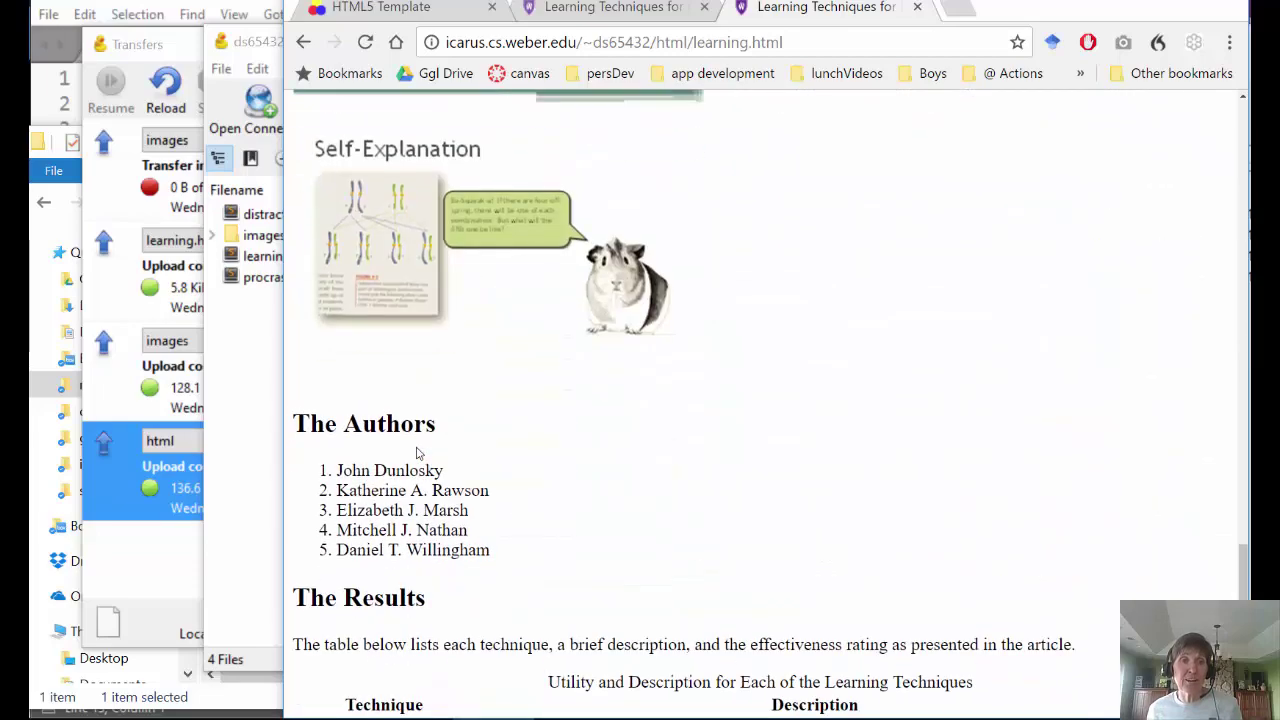
scroll(417, 450, up, 13)
scroll(417, 450, up, 20)
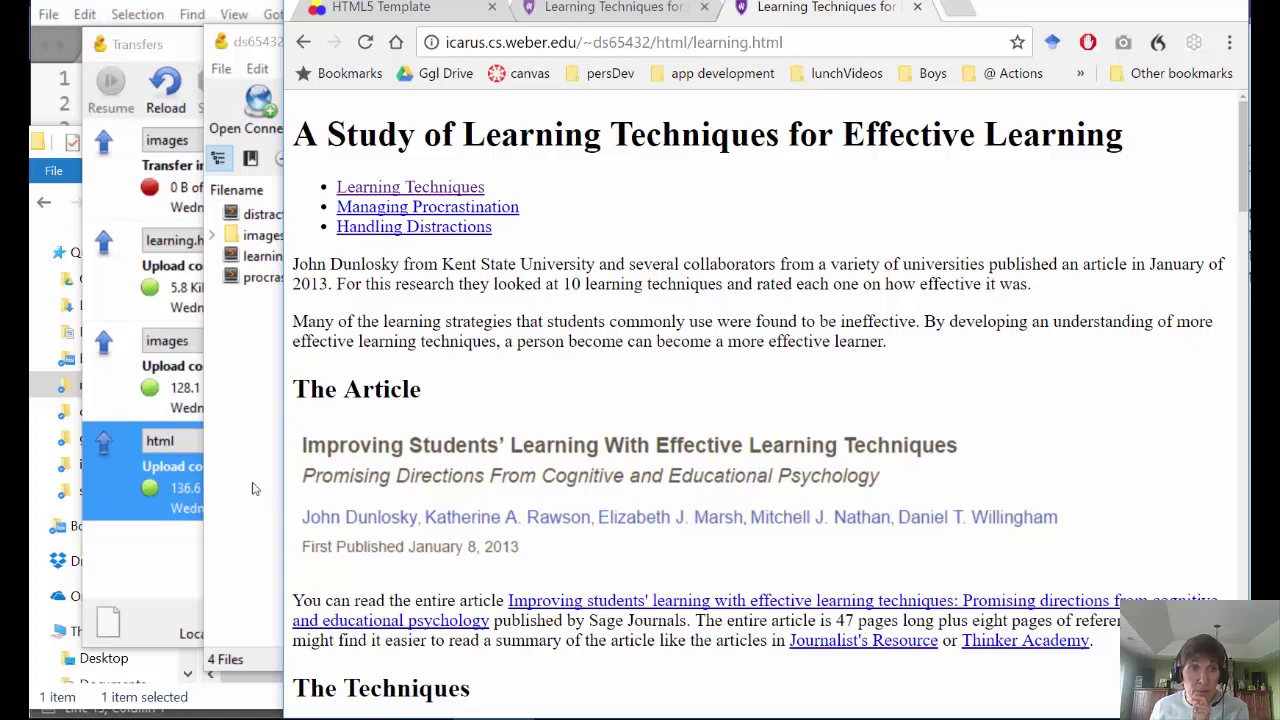
click(240, 515)
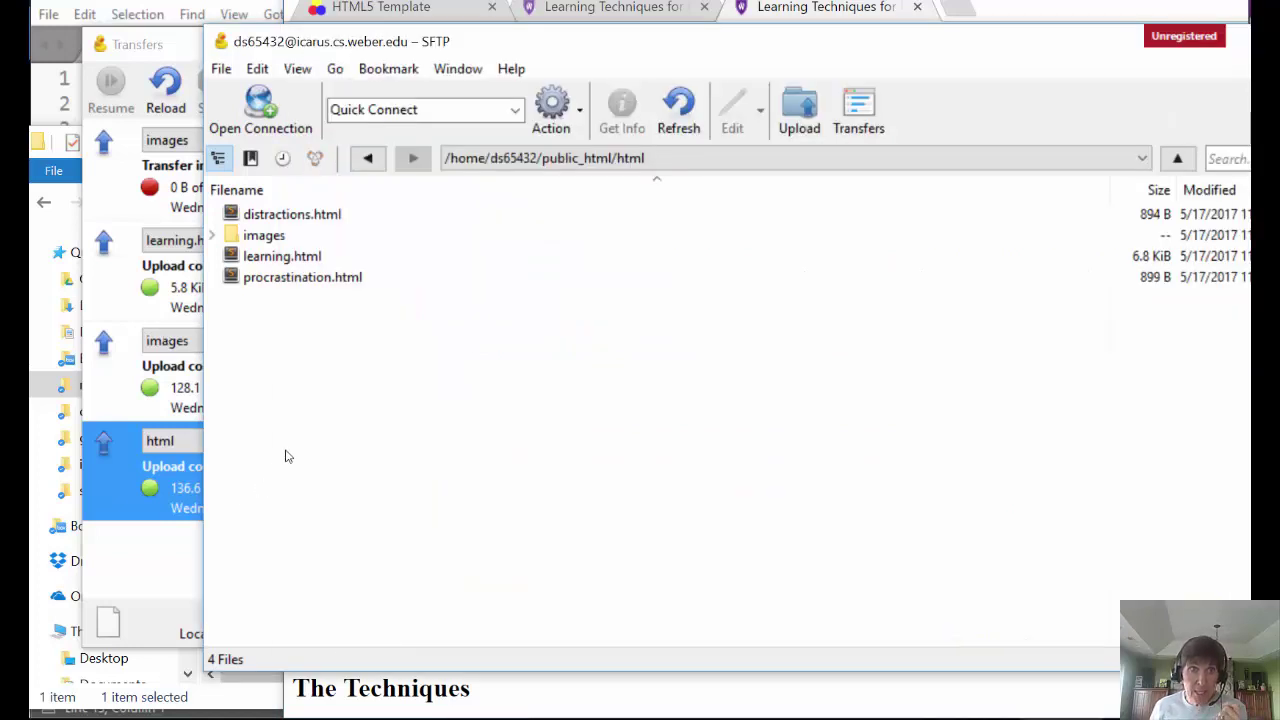
- Upload the local default folder from resources into the server's html folder, dismissing the Login failed message
click(795, 100)
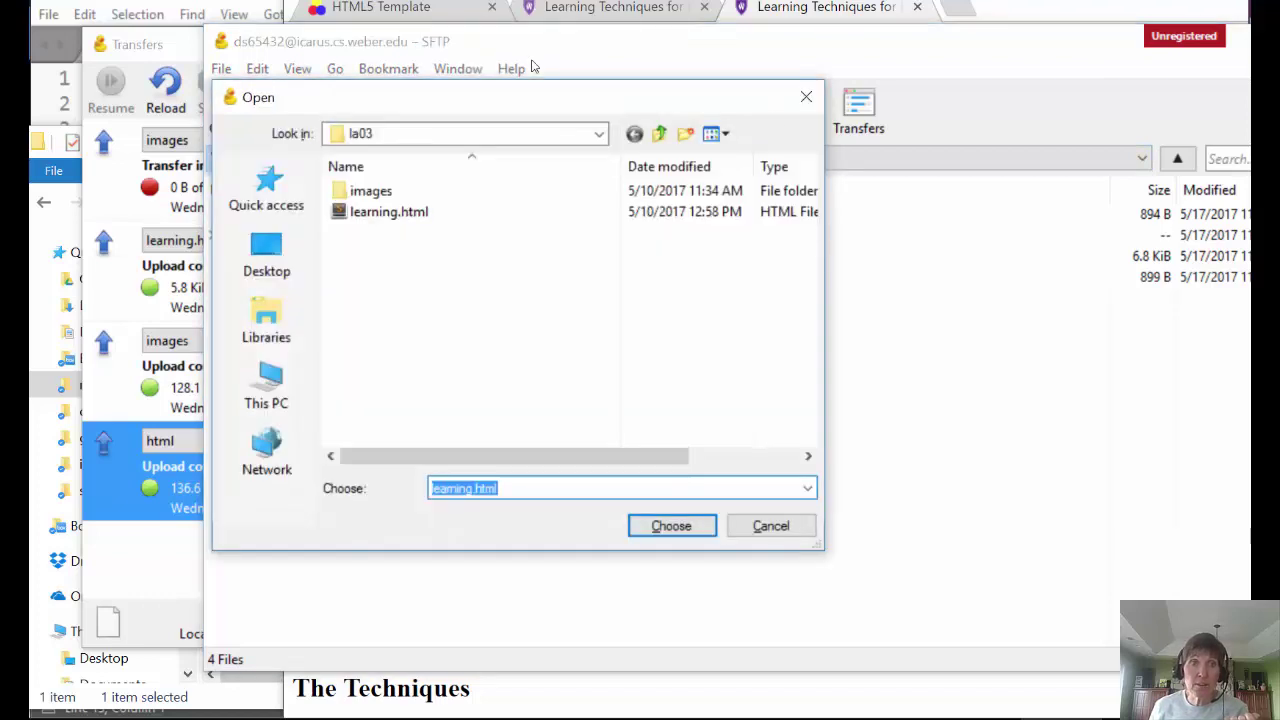
click(667, 138)
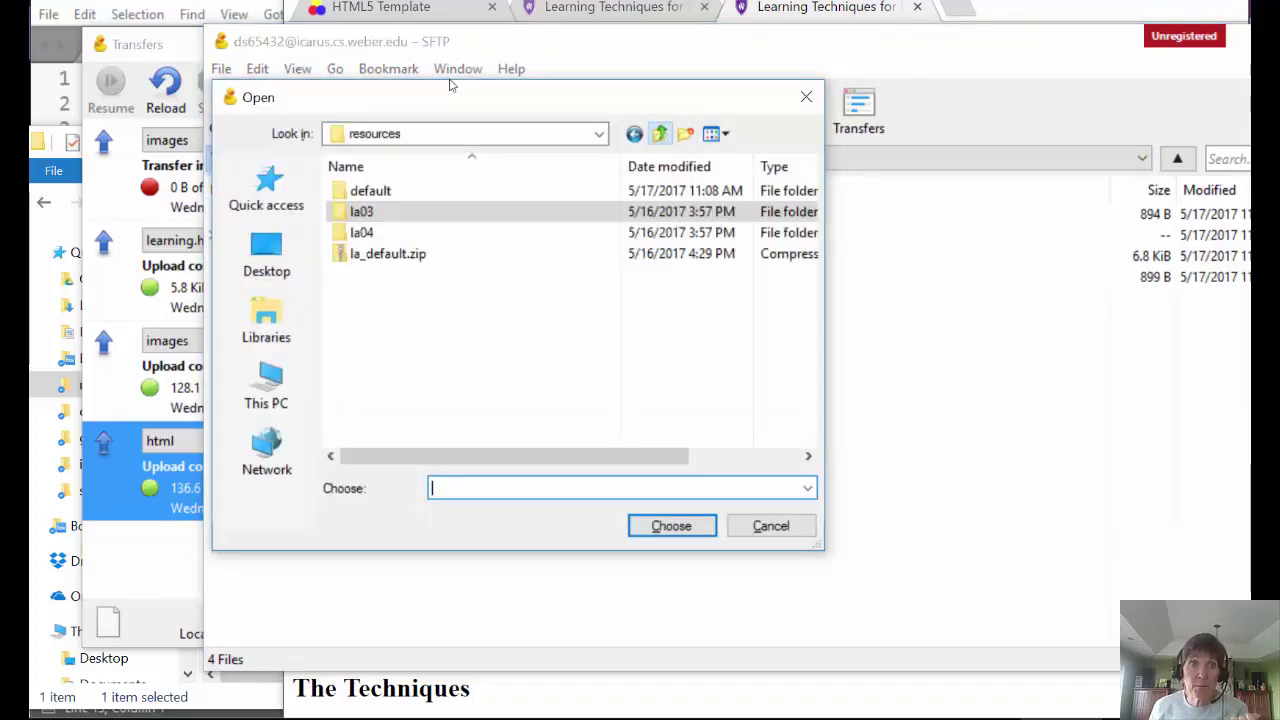
click(371, 191)
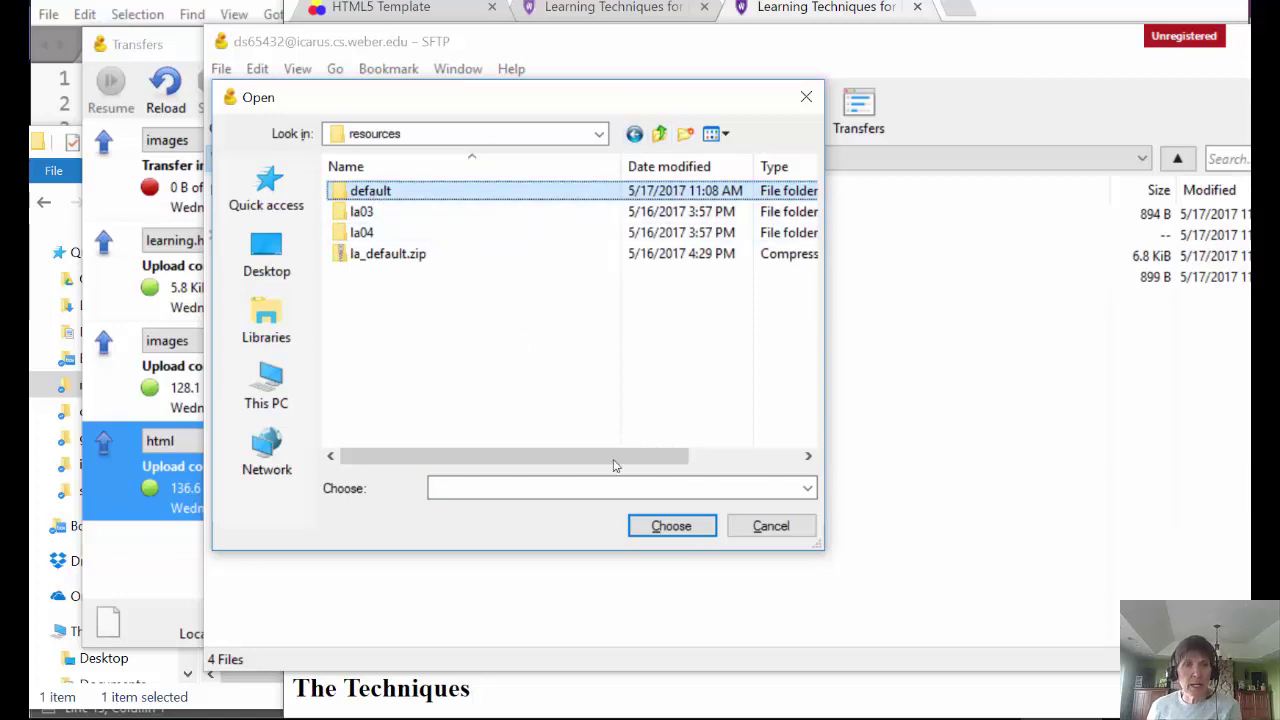
click(680, 532)
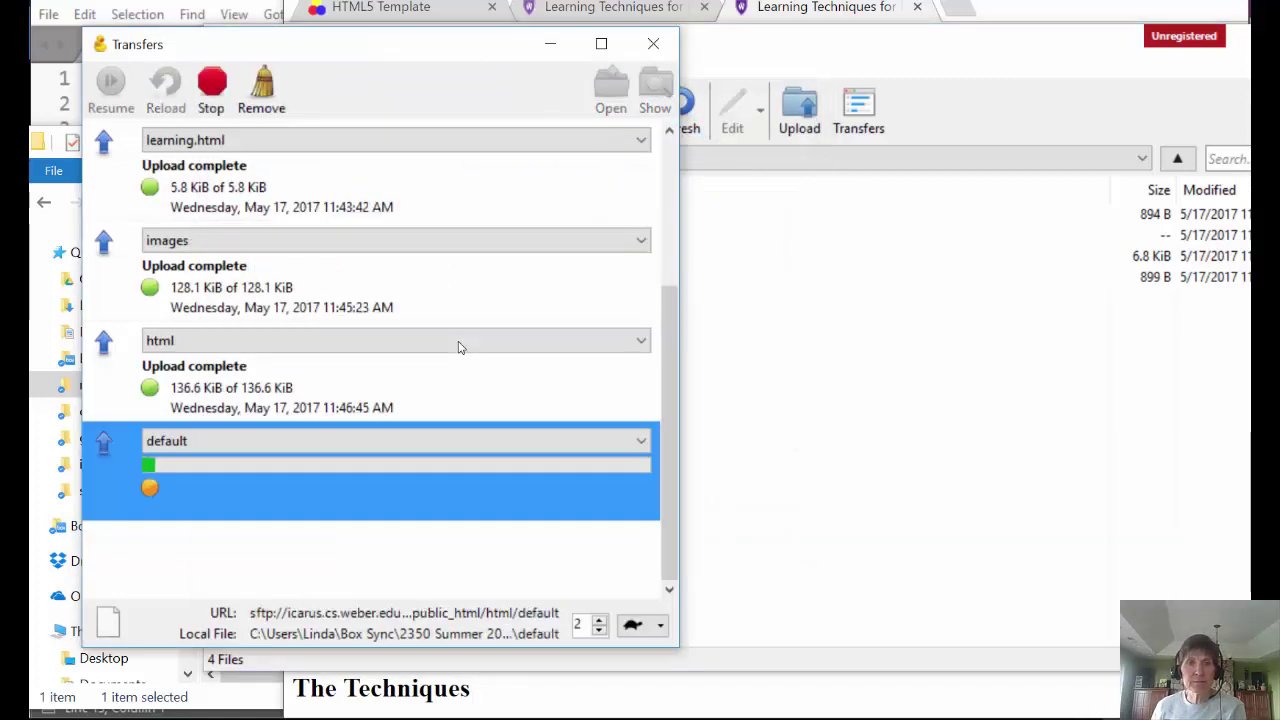
key(Return)
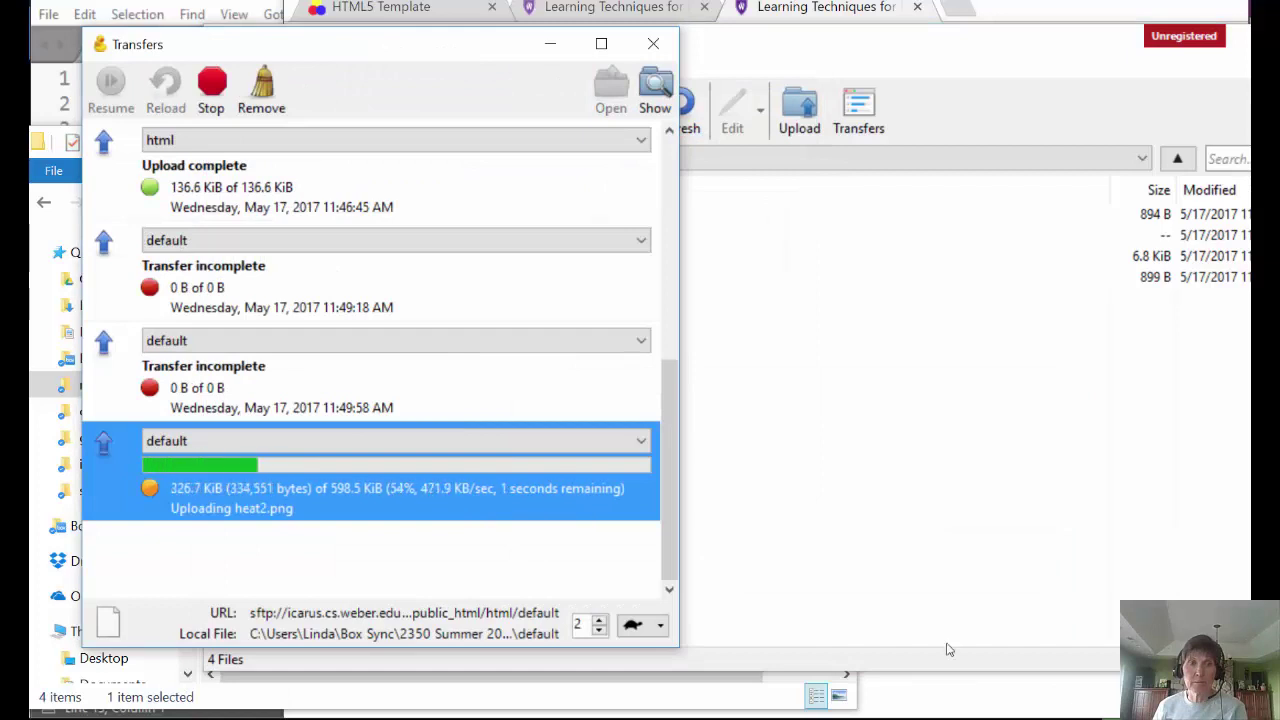
click(815, 483)
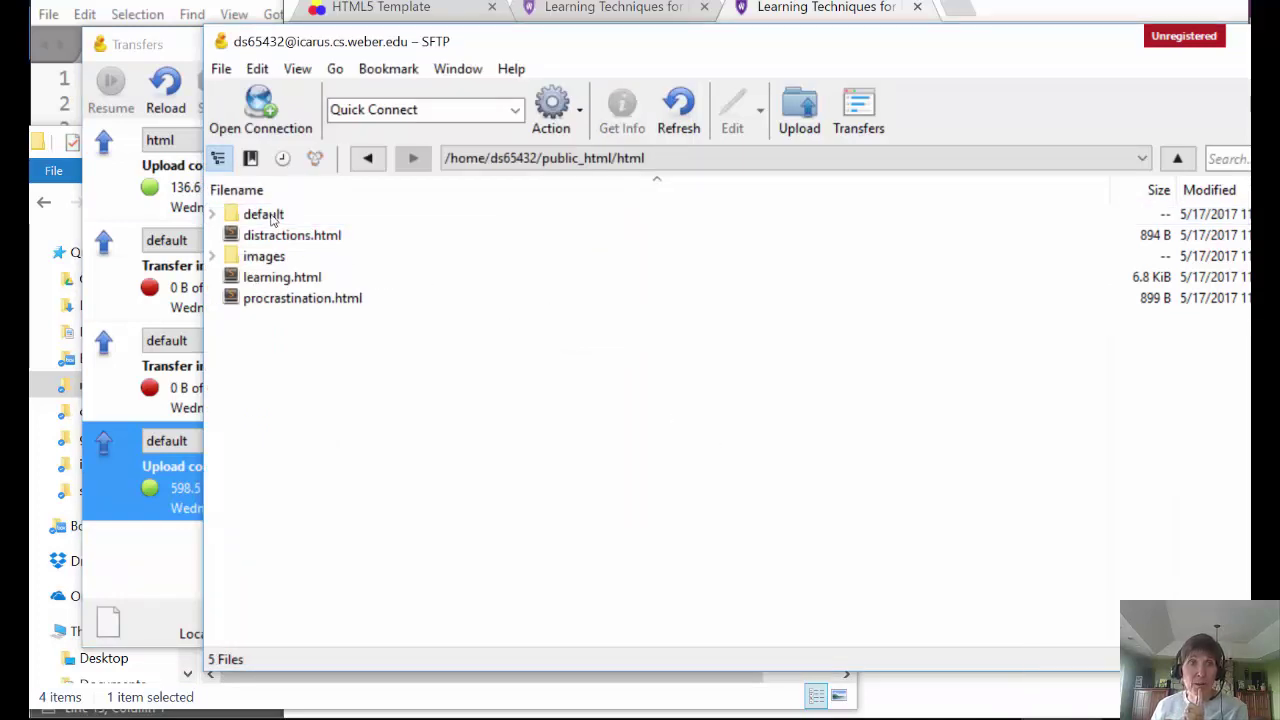
- Open the uploaded default folder to confirm it holds images, index.html and wise.html
double_click(271, 216)
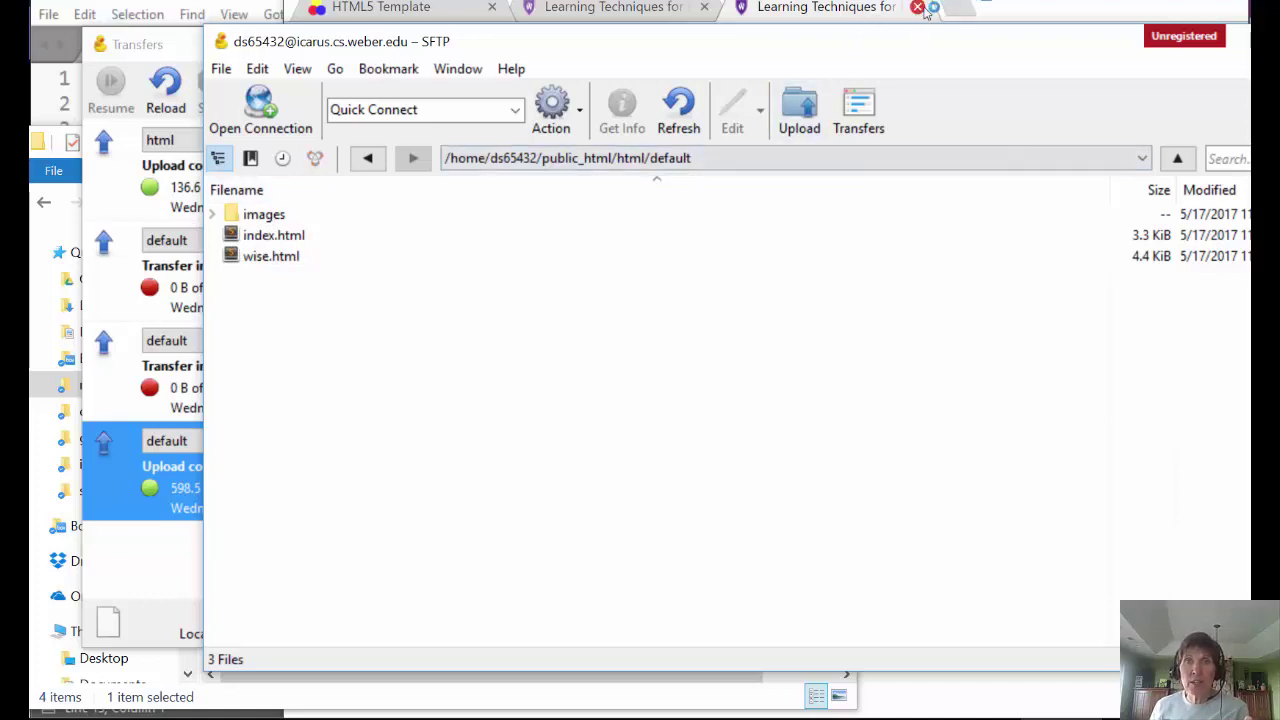
click(960, 10)
click(960, 10)
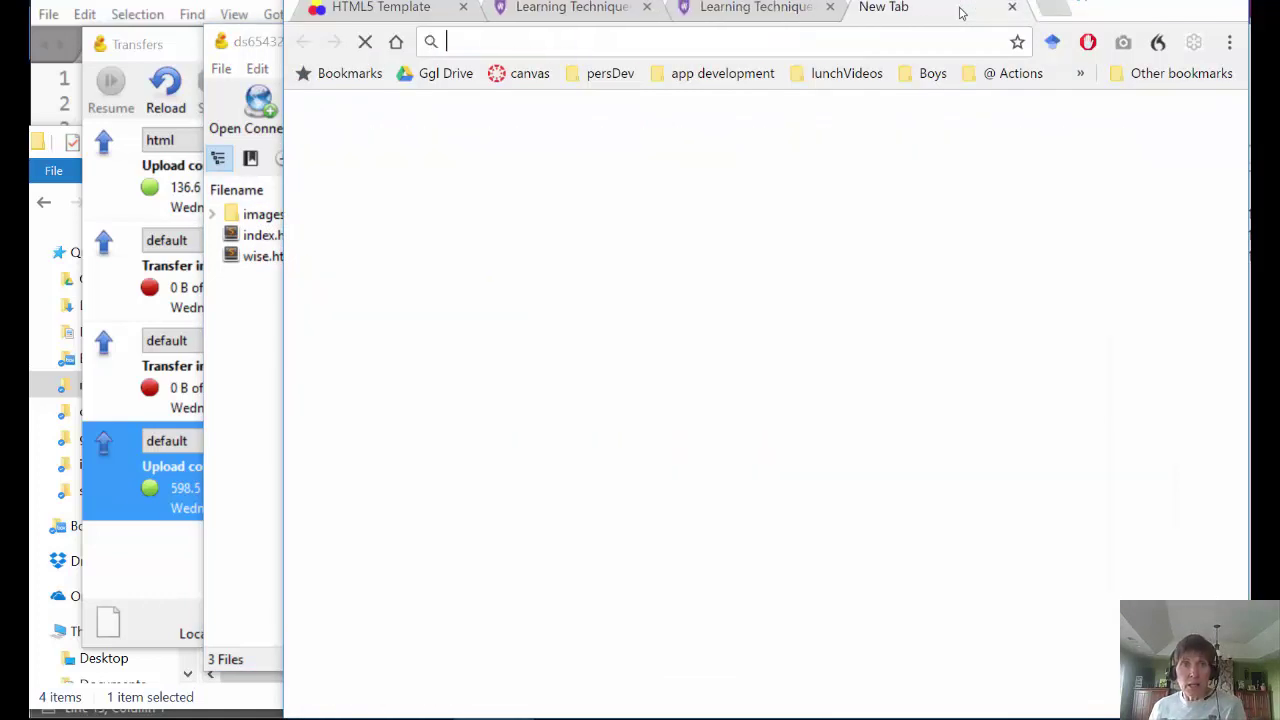
- Enter the user's personal icarus.cs.weber.edu/~ home address in the new tab, then return to Cyberduck
text(icar)
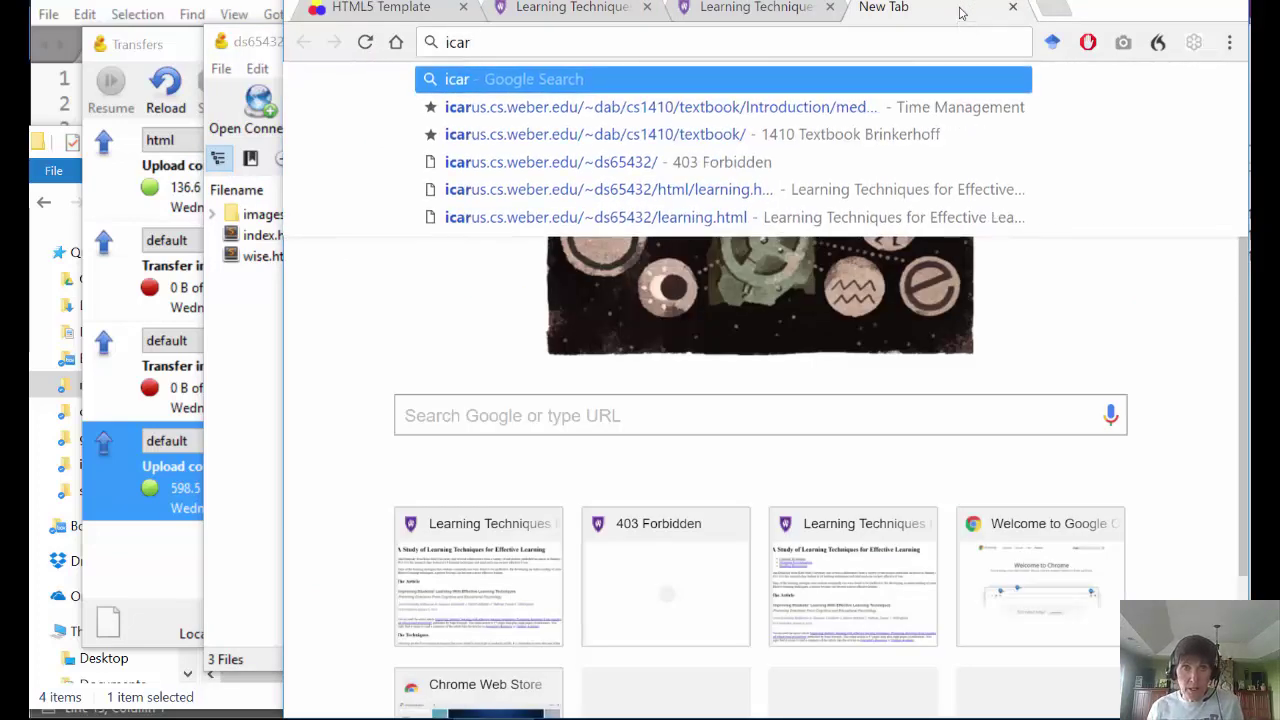
text(us.cs.w)
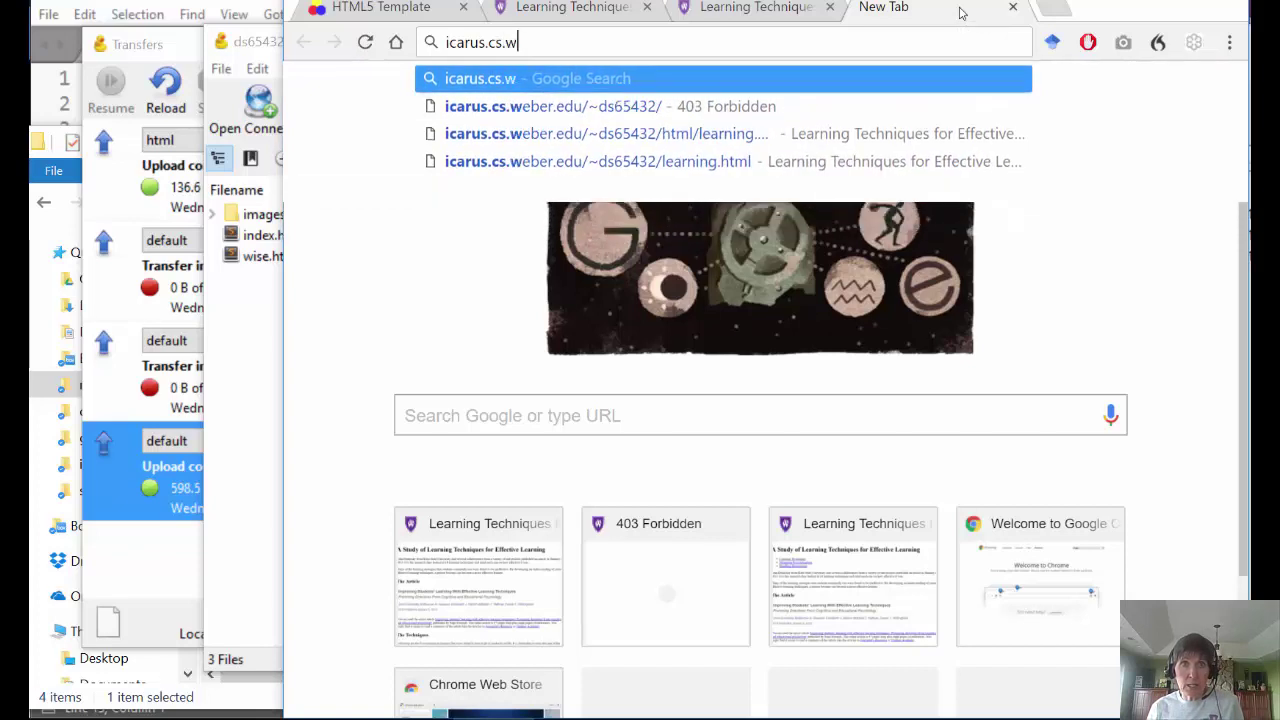
text(eber.edu)
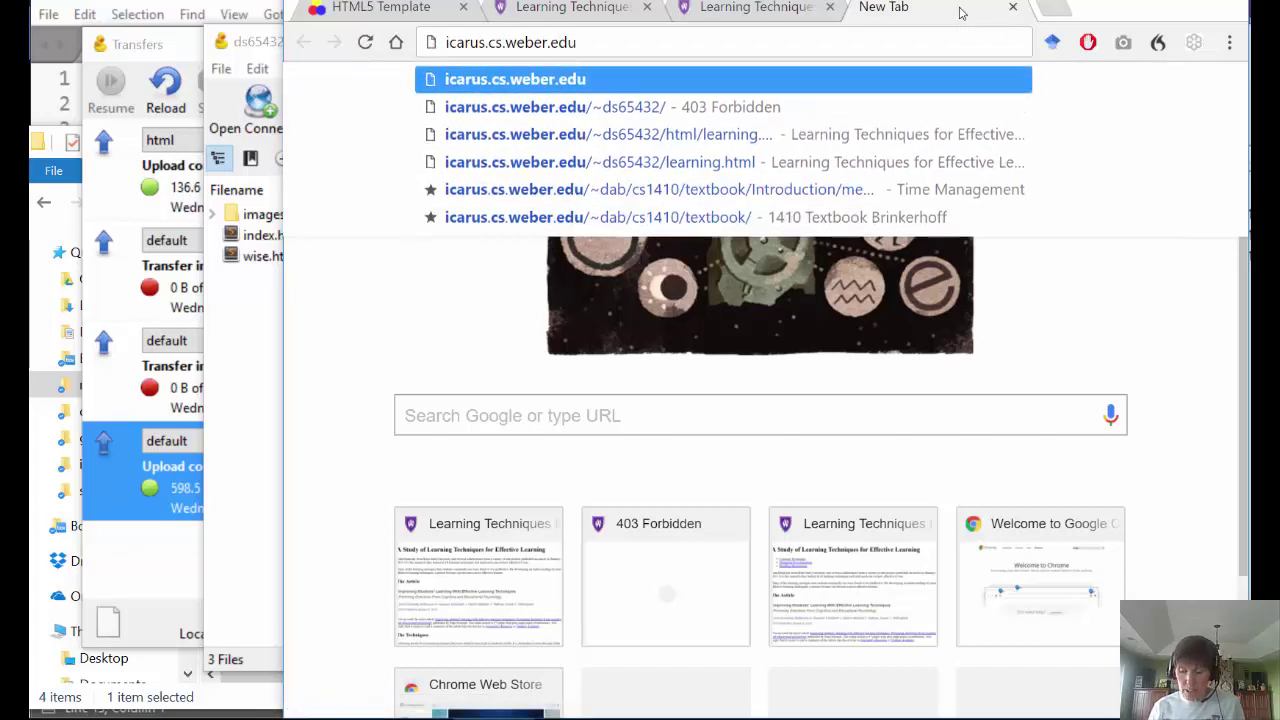
text(/~)
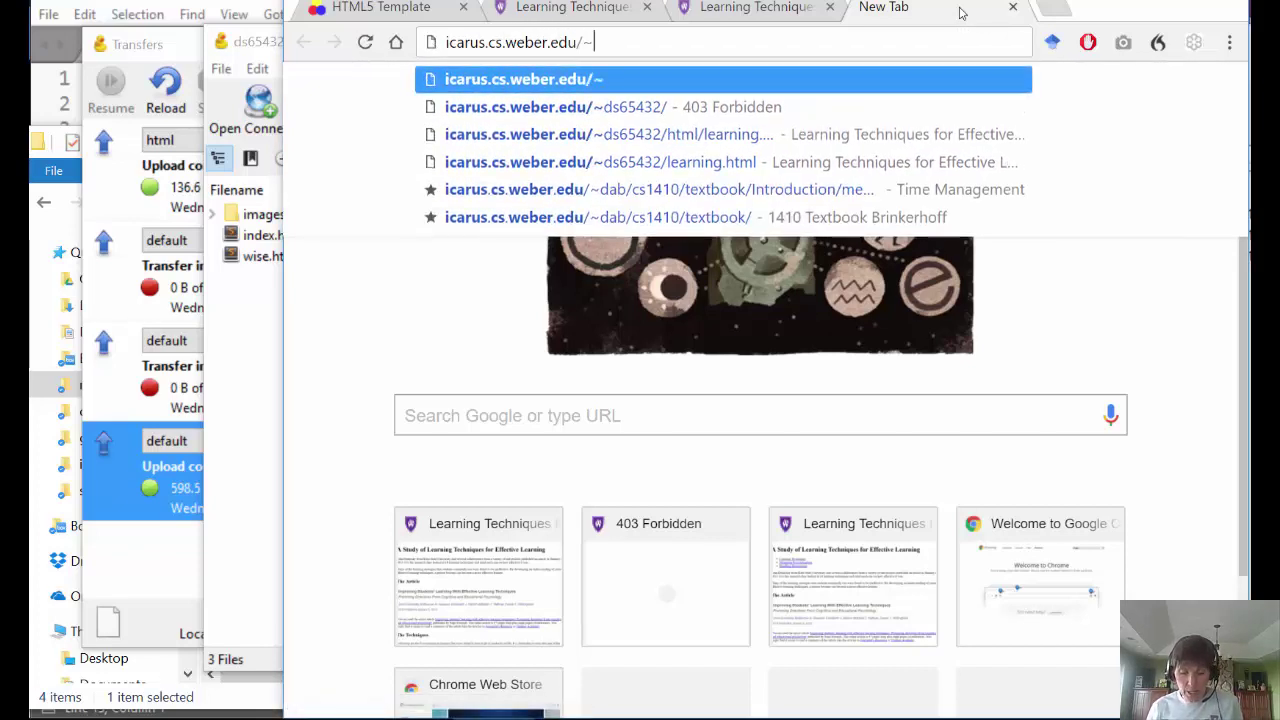
text(ds654)
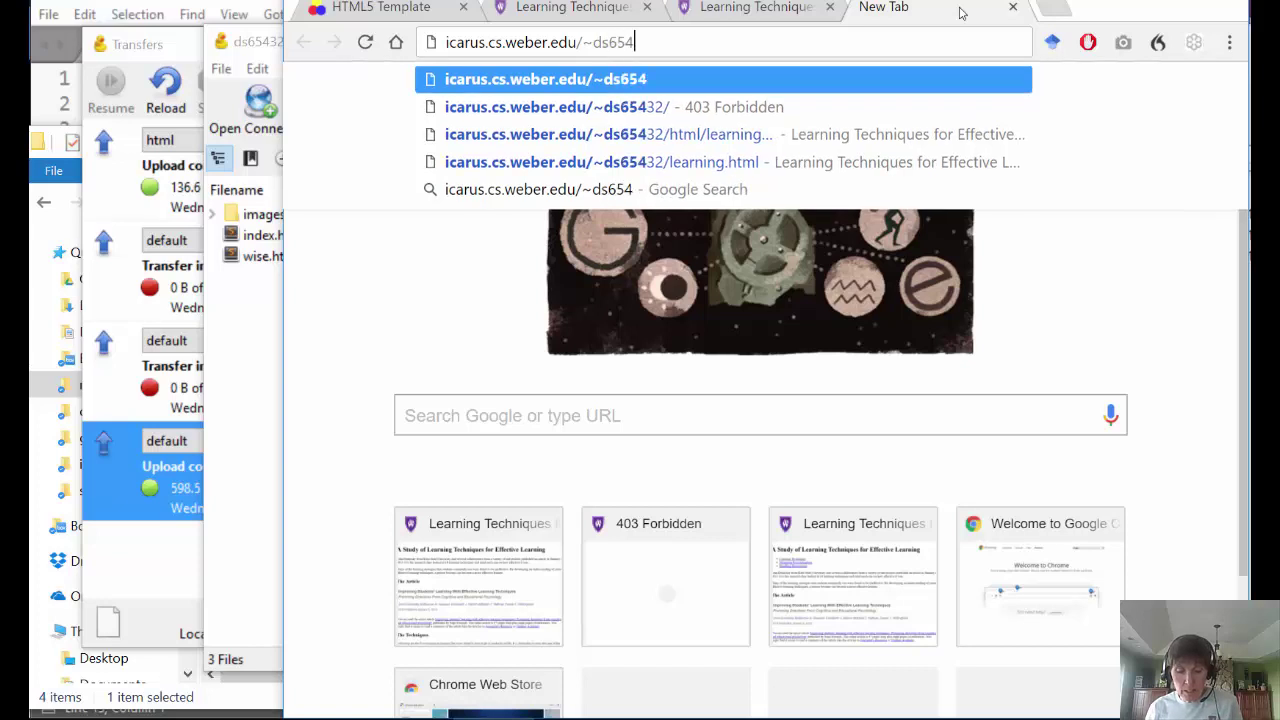
text(32/)
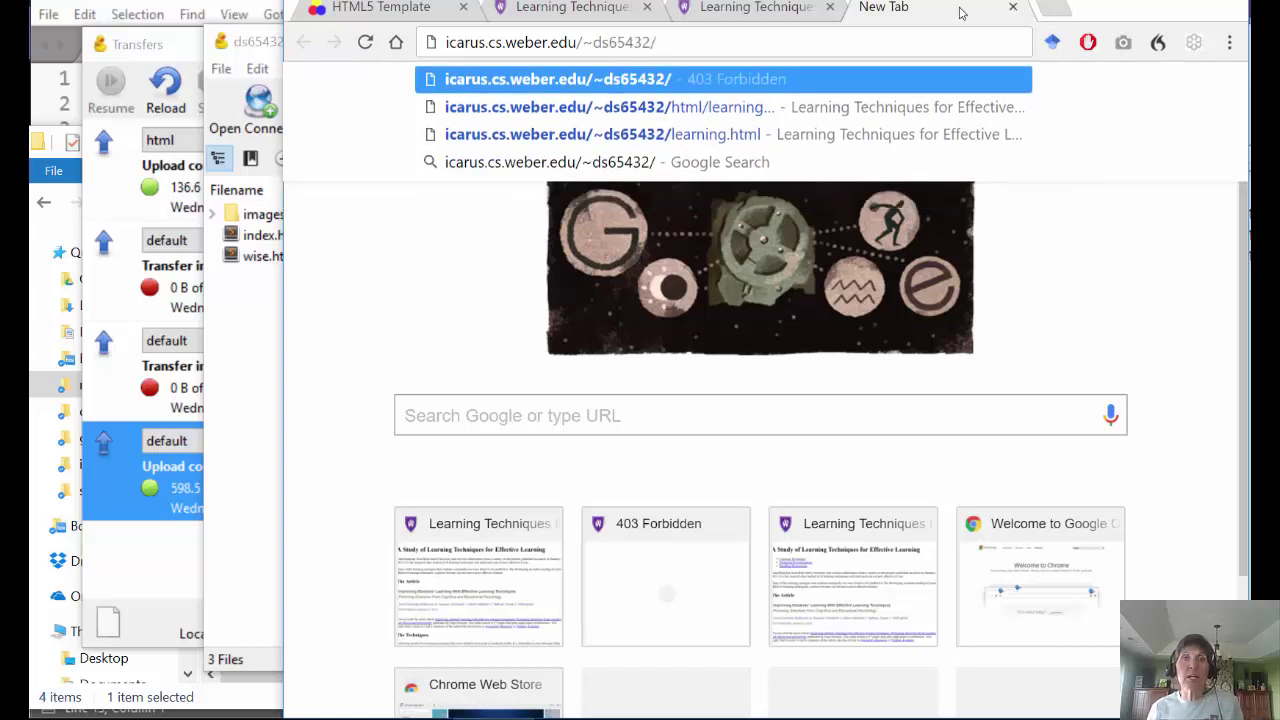
click(277, 394)
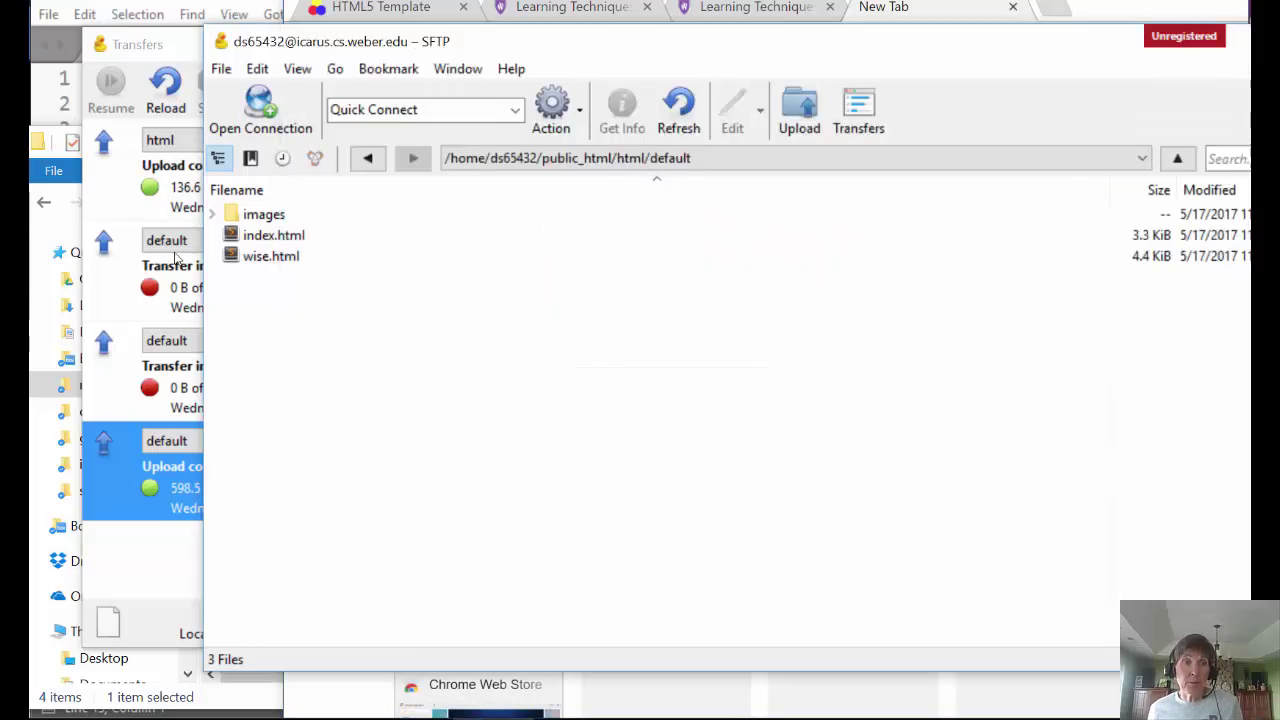
- Move between public_html and its html folder with the path dropdown, ending in public_html
click(621, 163)
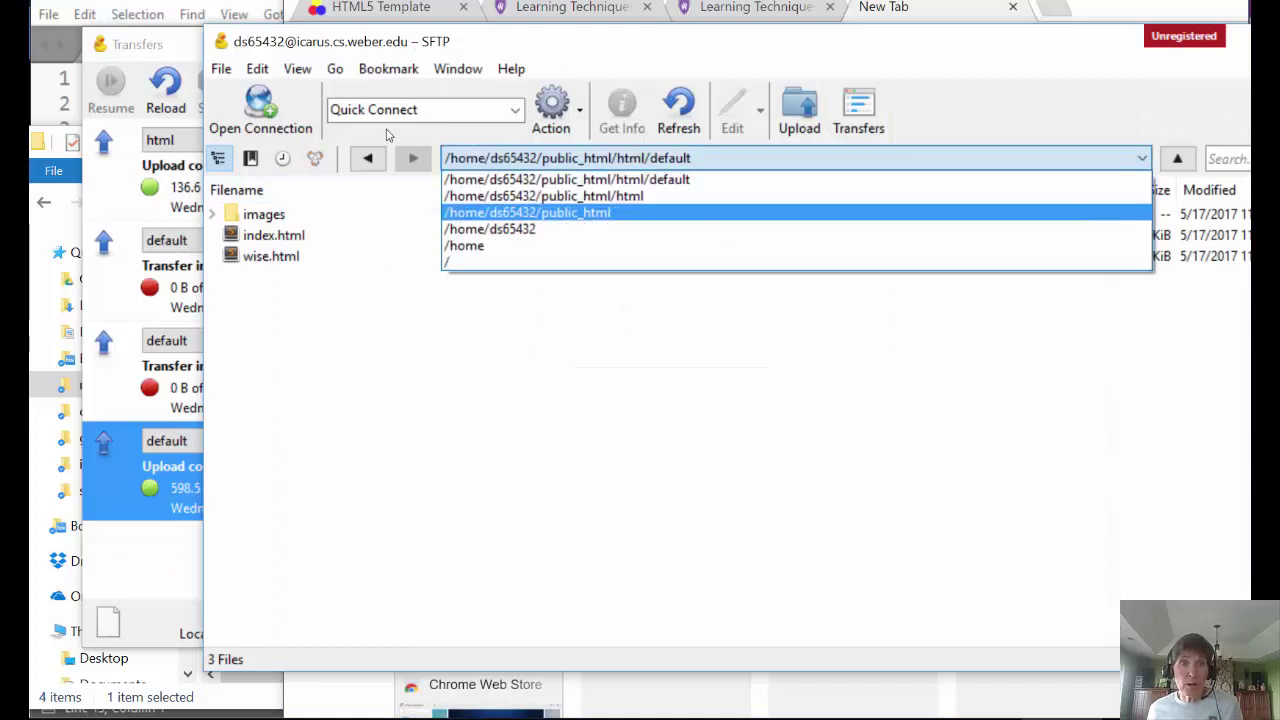
click(595, 211)
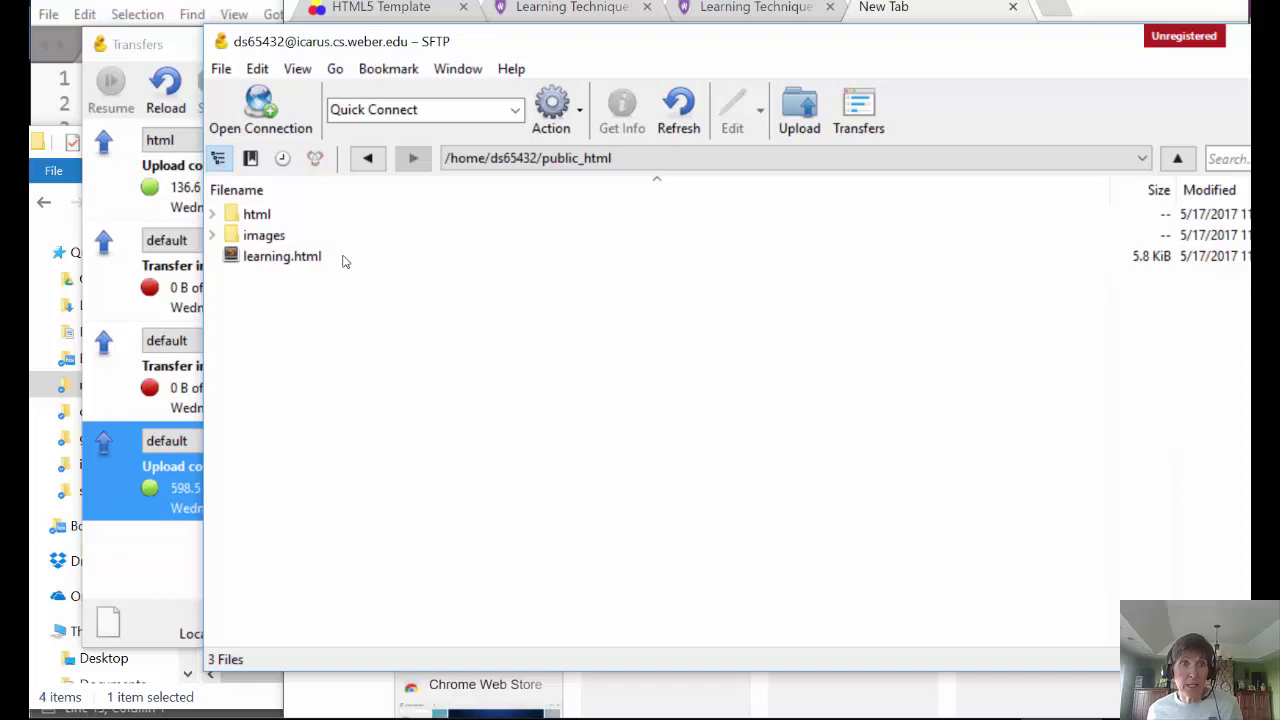
double_click(256, 216)
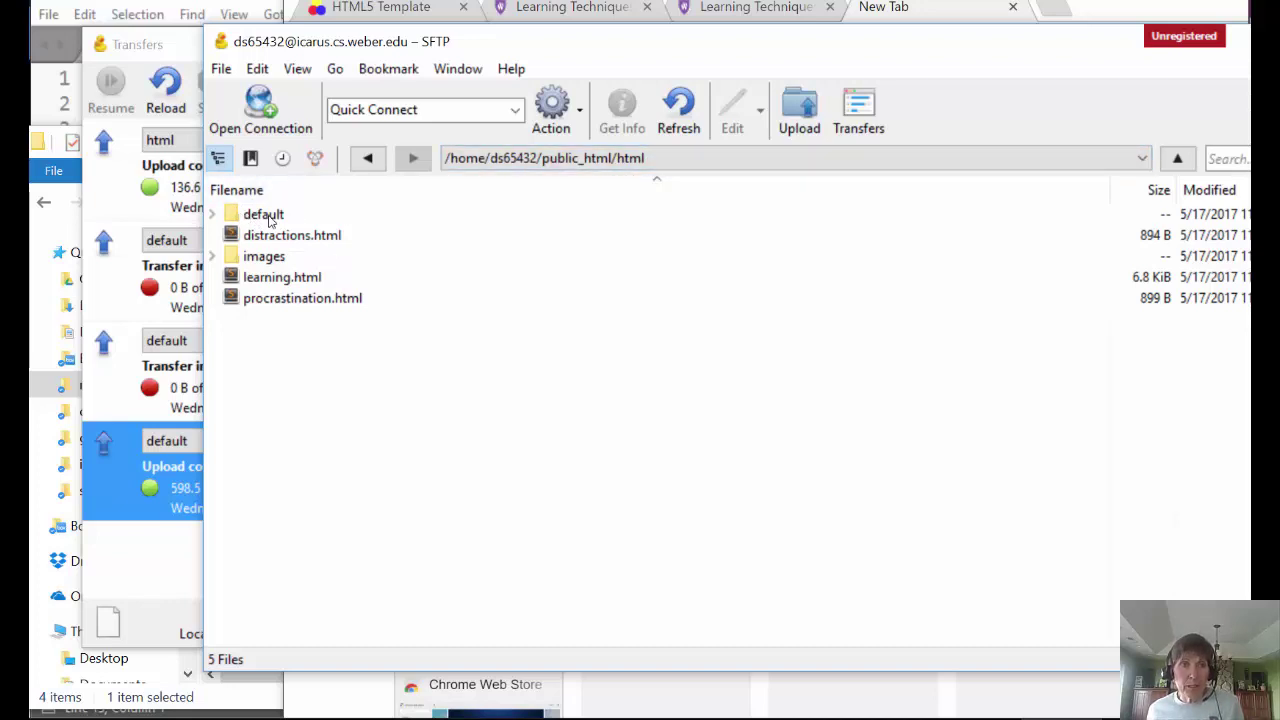
click(520, 160)
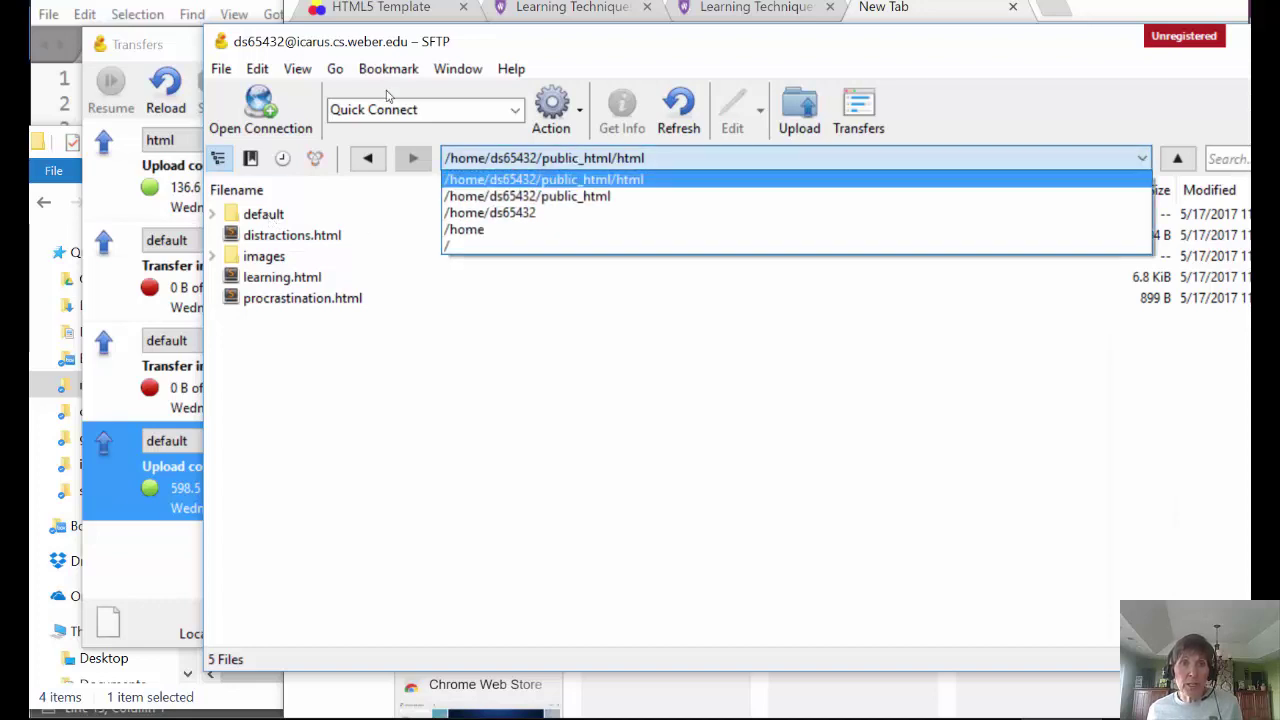
key(Down)
key(Return)
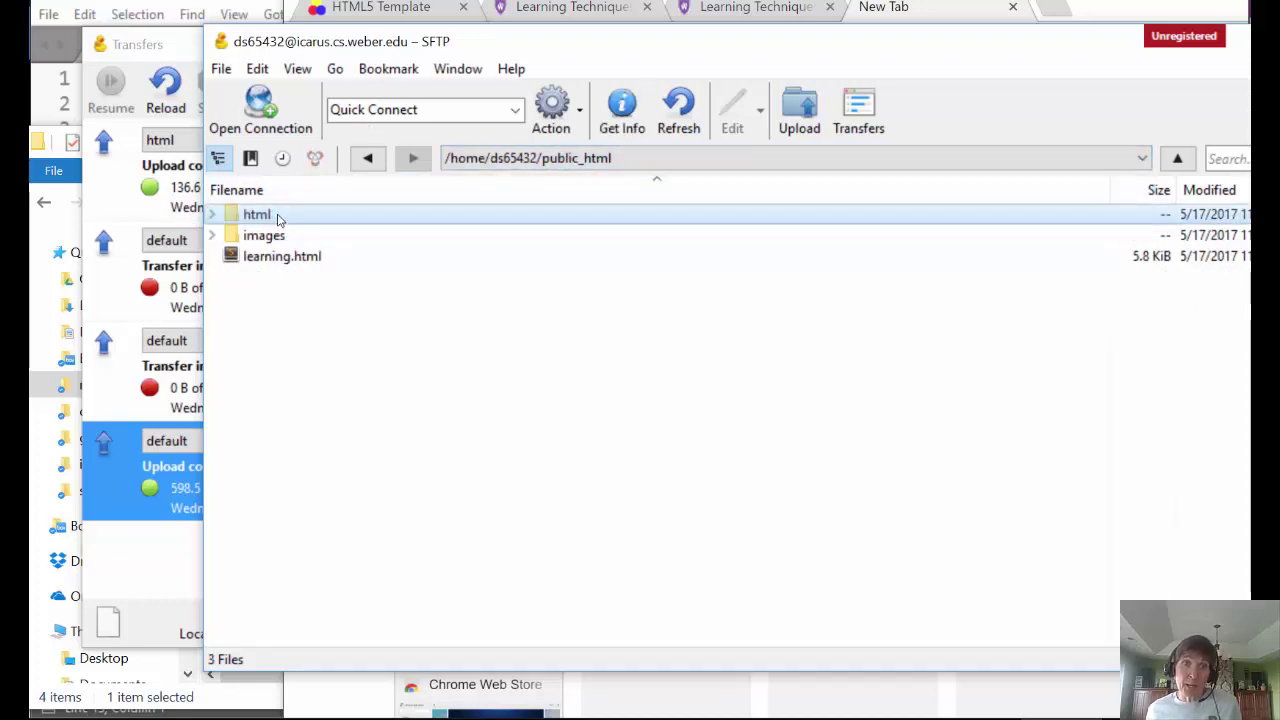
key(Return)
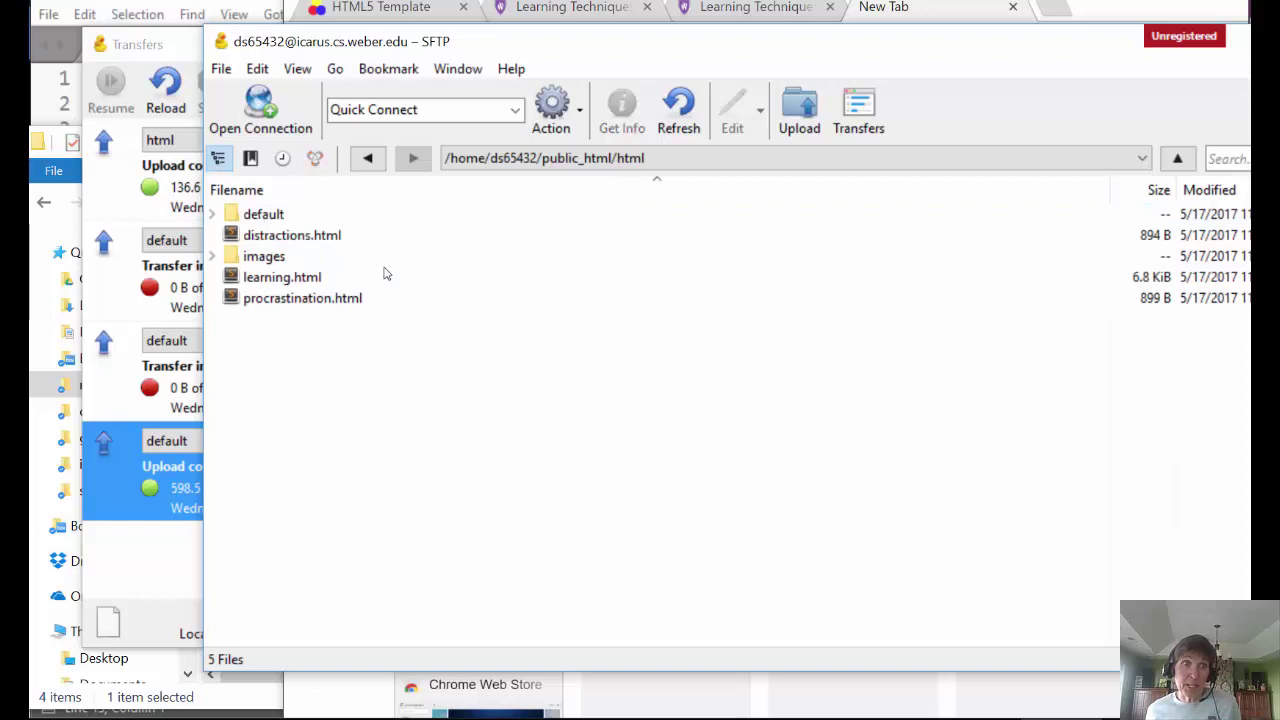
click(572, 158)
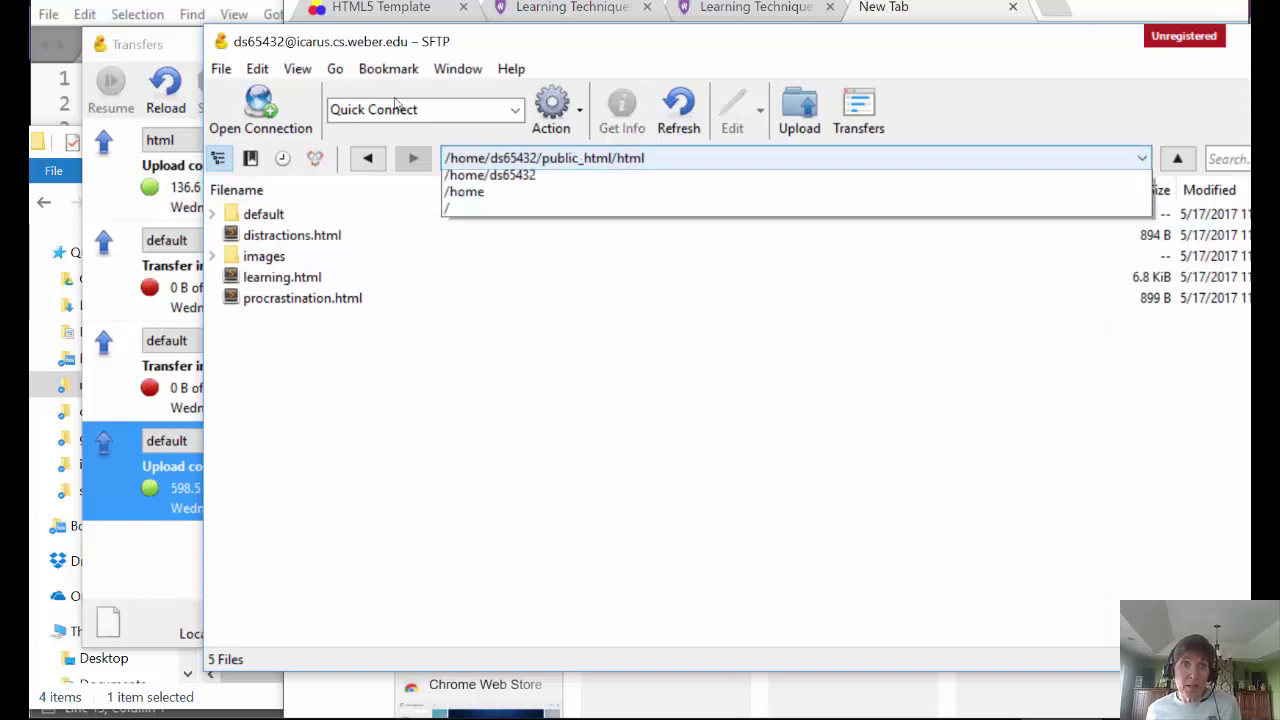
click(524, 200)
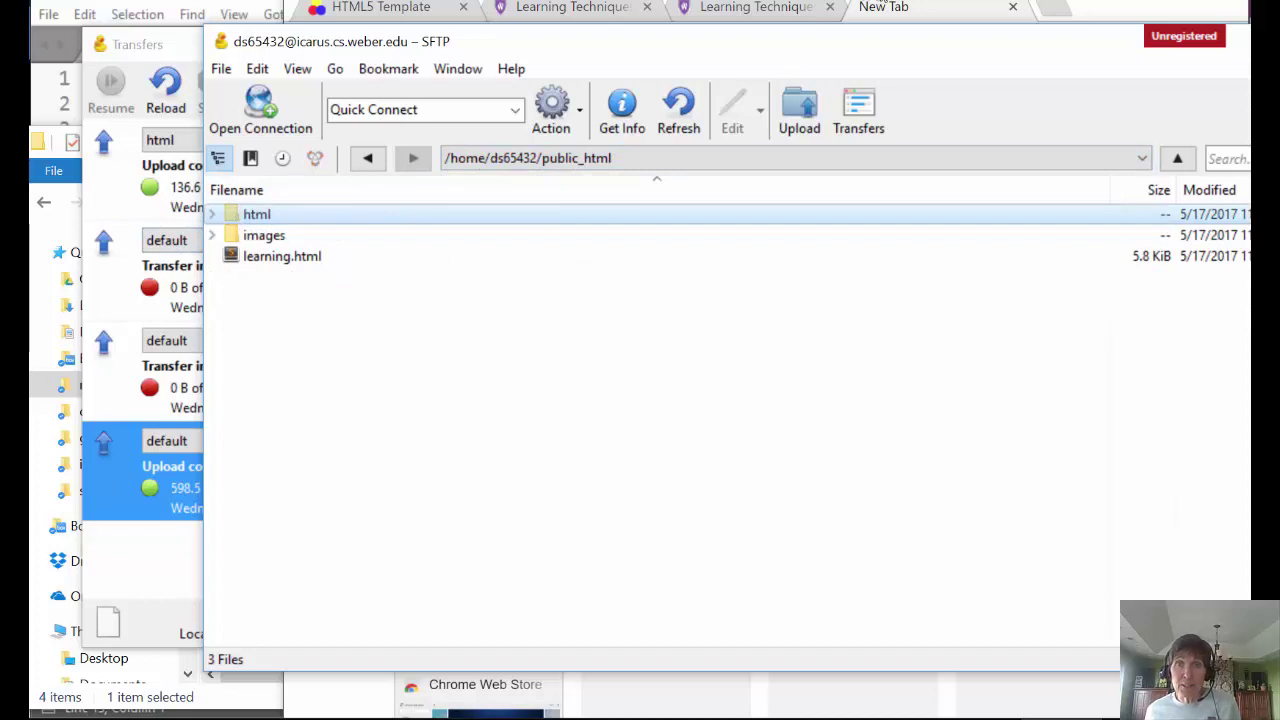
- Append html/ to the new tab's address, then expand the html folder in Cyberduck's listing
click(885, 12)
text(html/)
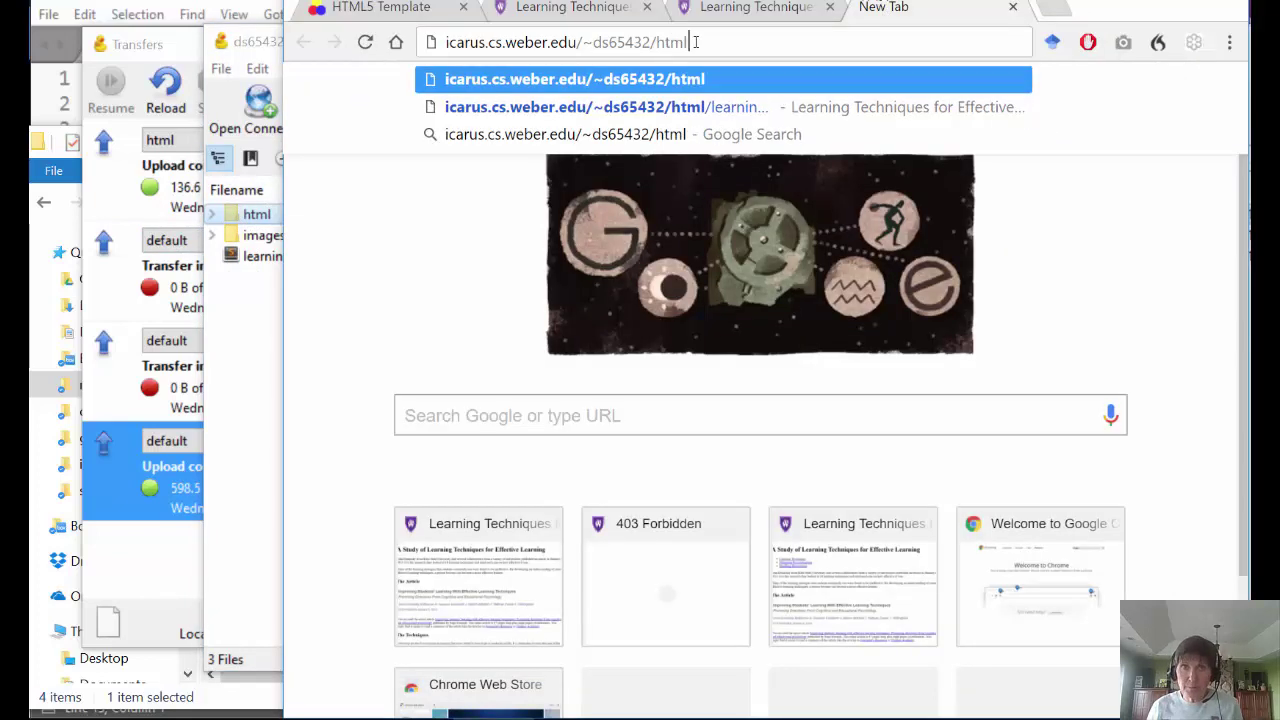
click(241, 370)
click(245, 215)
click(240, 213)
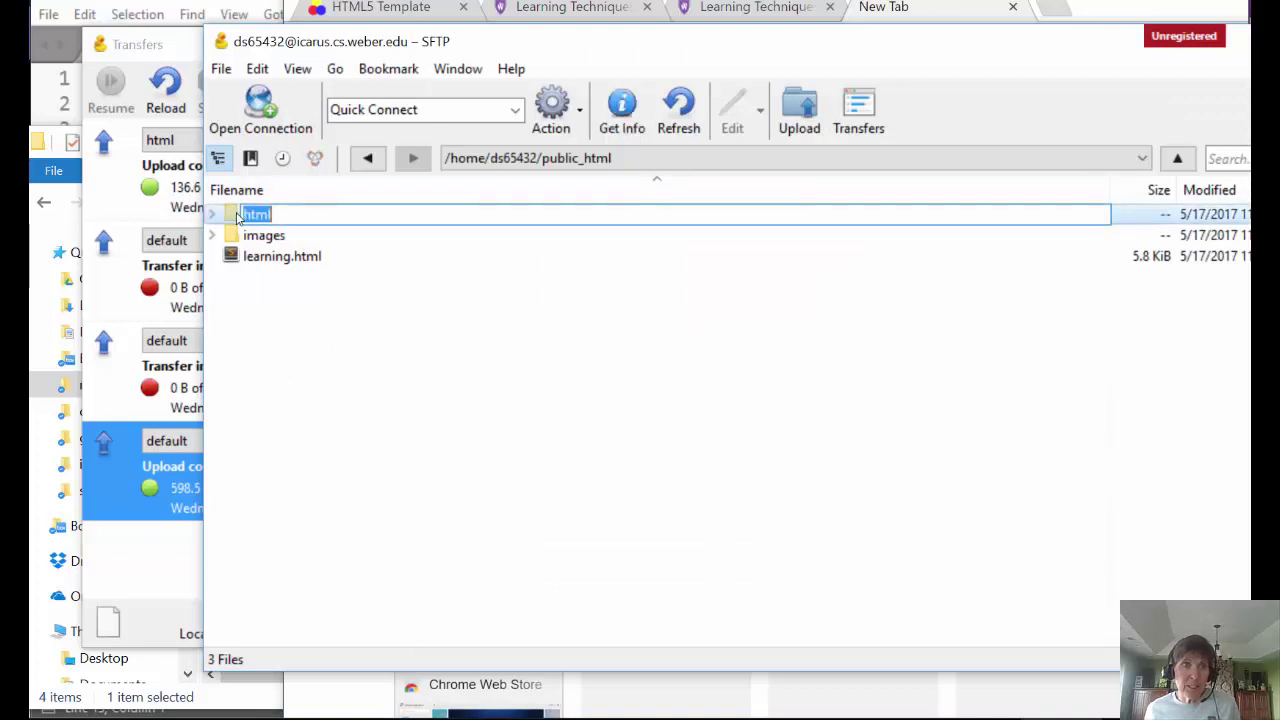
click(229, 211)
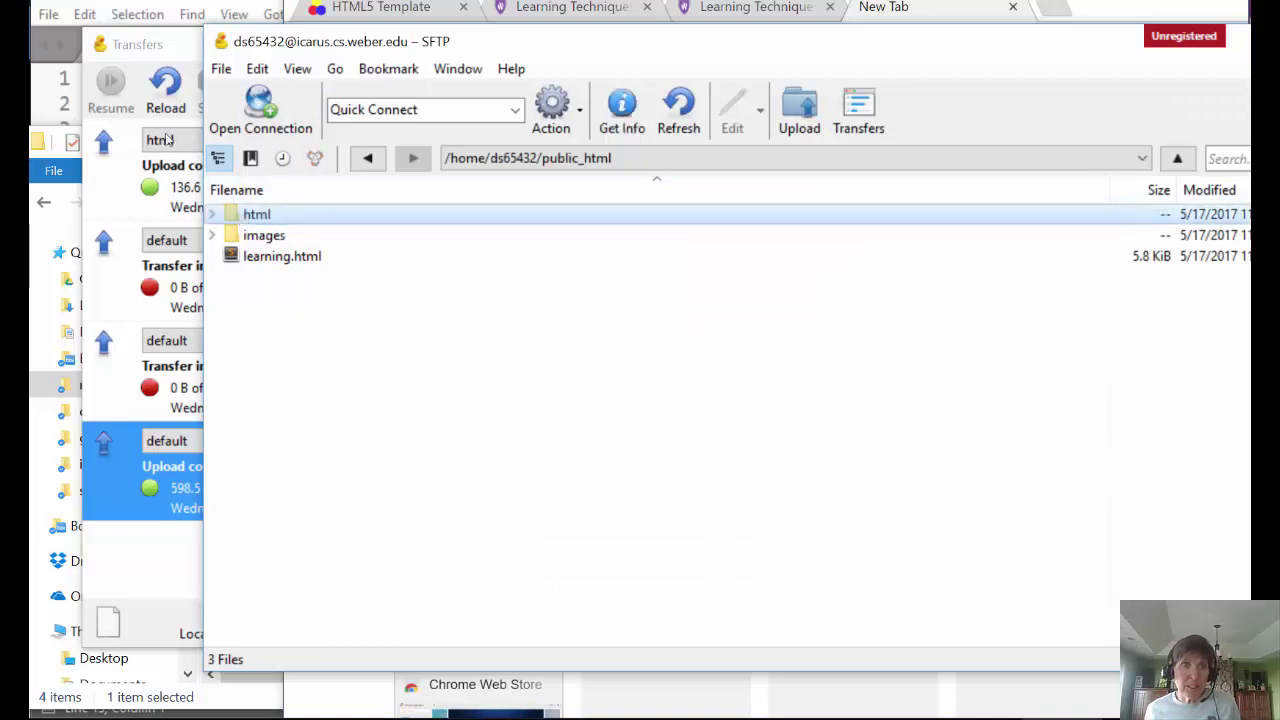
click(212, 214)
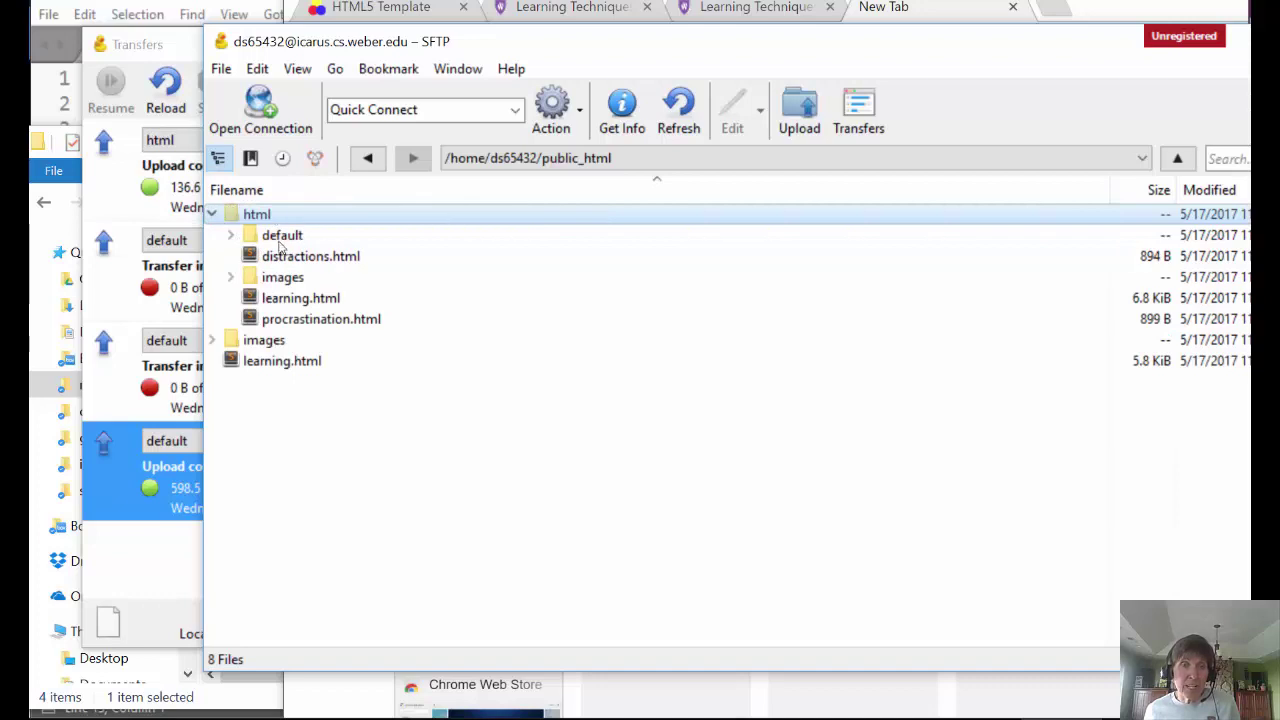
click(928, 17)
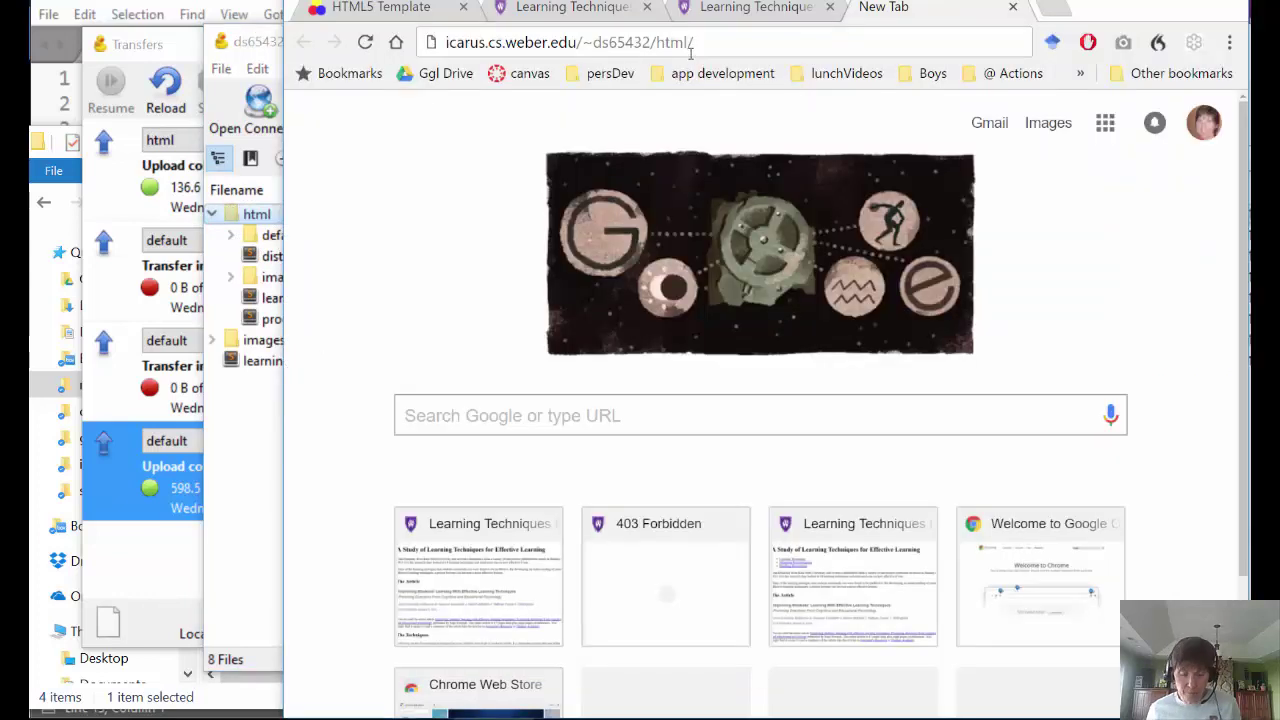
- Append default/ to the address and expand the default folder in Cyberduck to show its files
text(default)
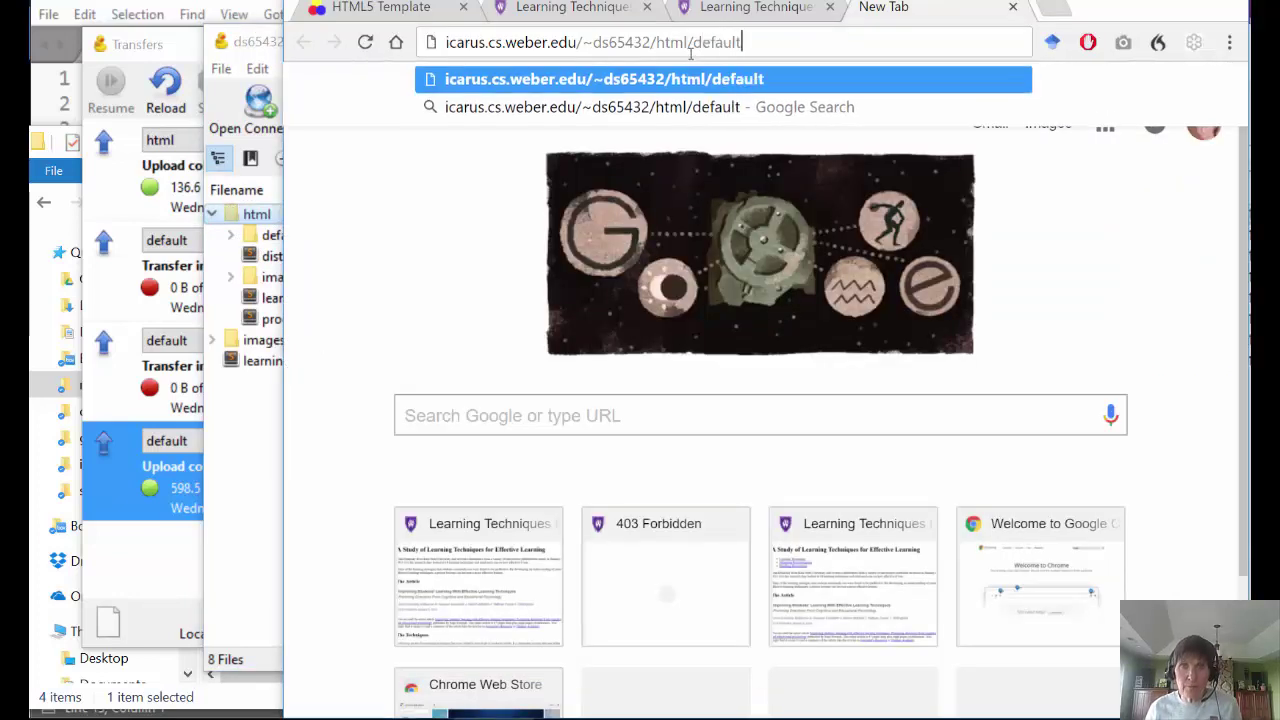
text(/)
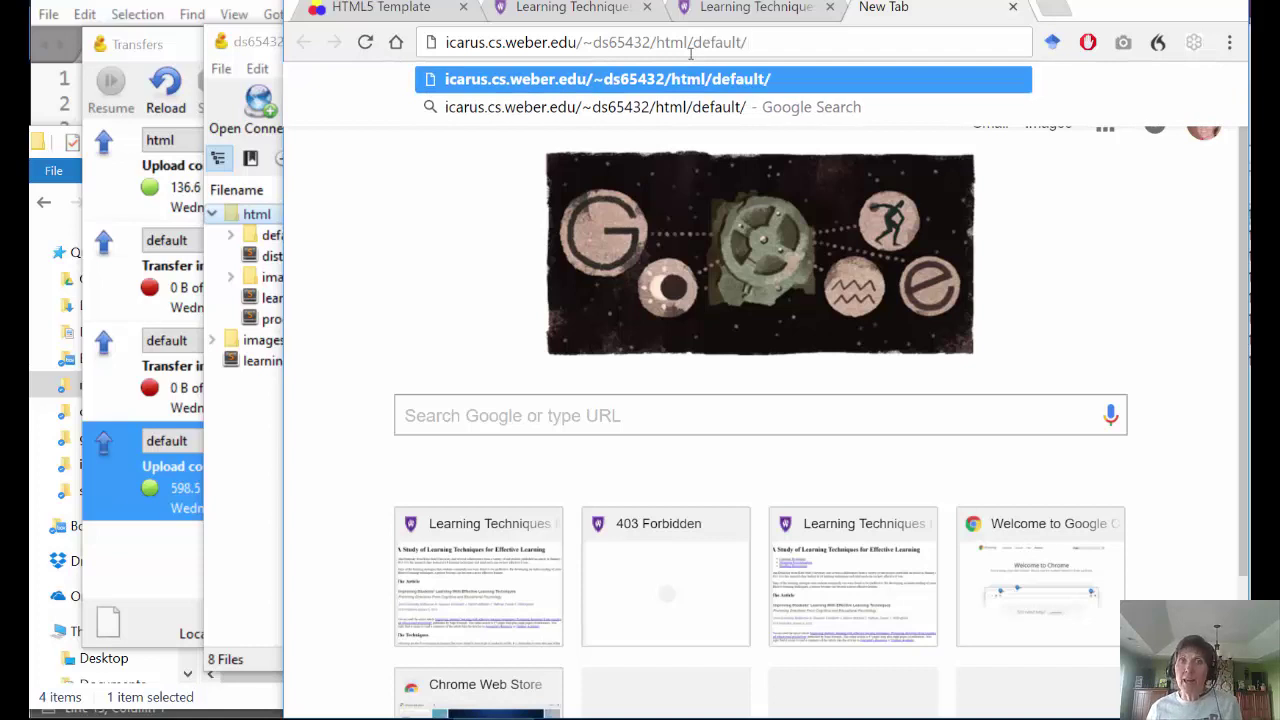
click(240, 443)
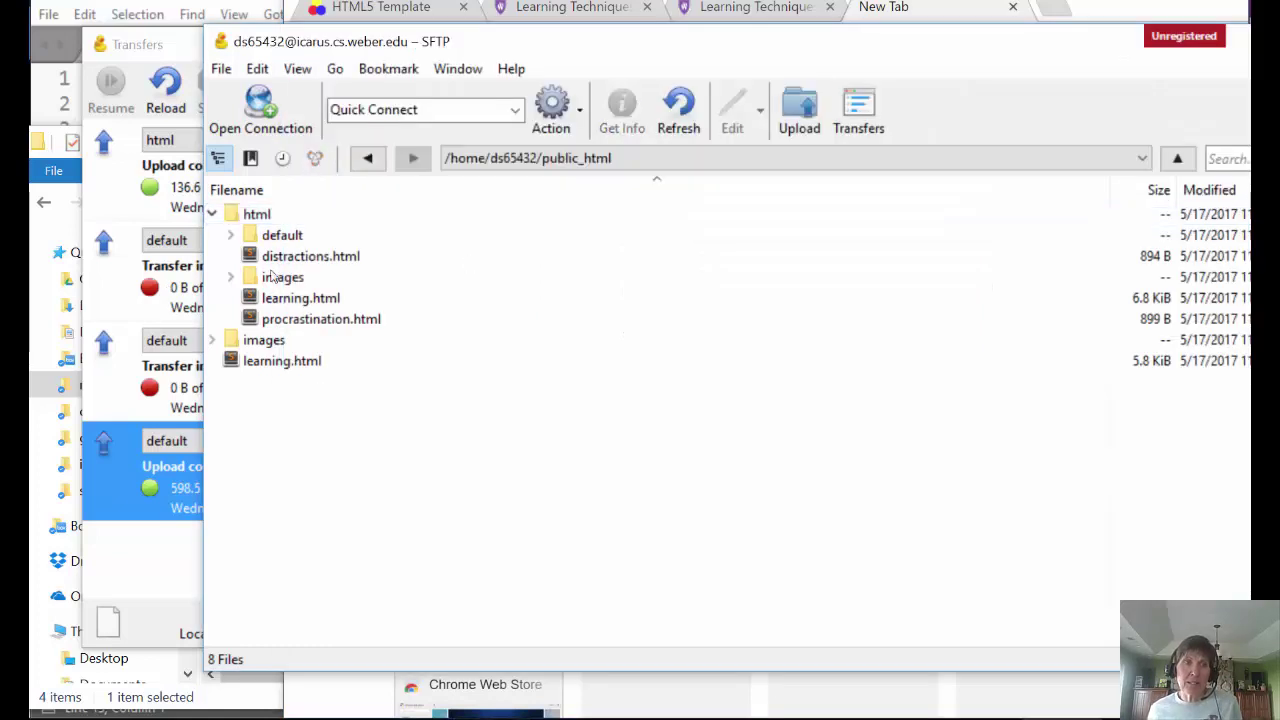
key(Right)
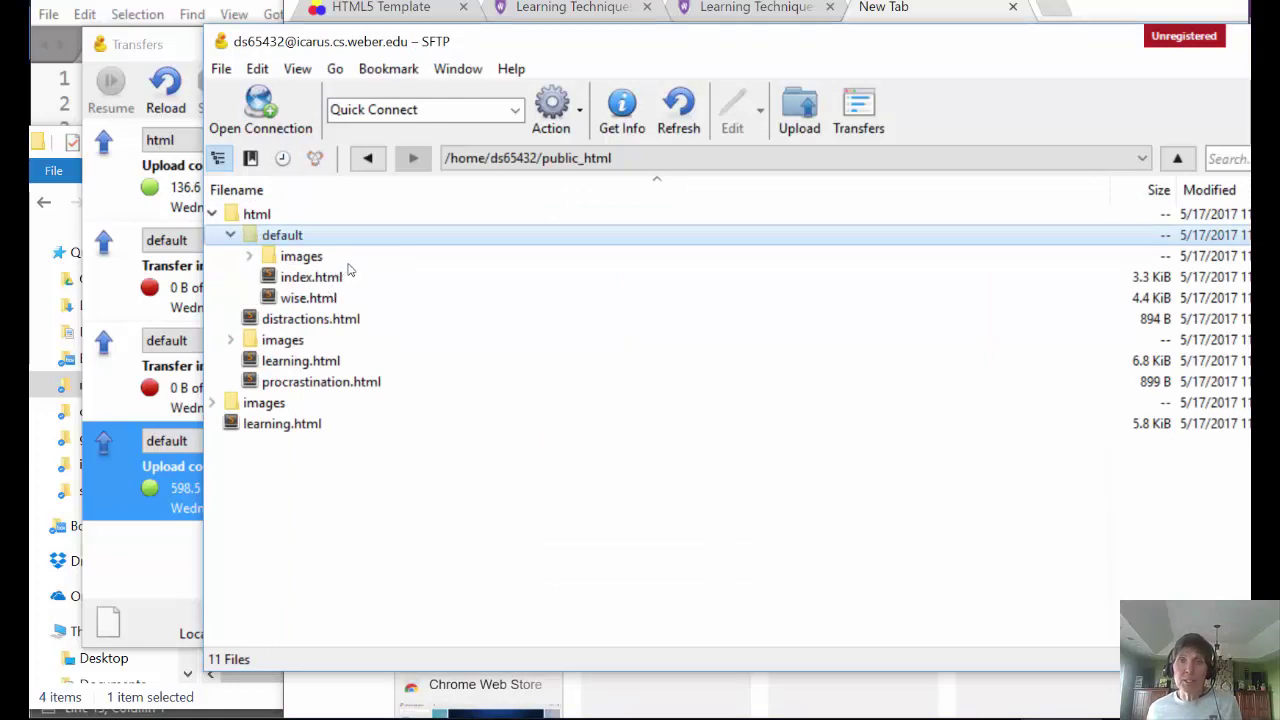
- Load the html/default/ address and scroll through the Exploring Science page and its images
click(918, 10)
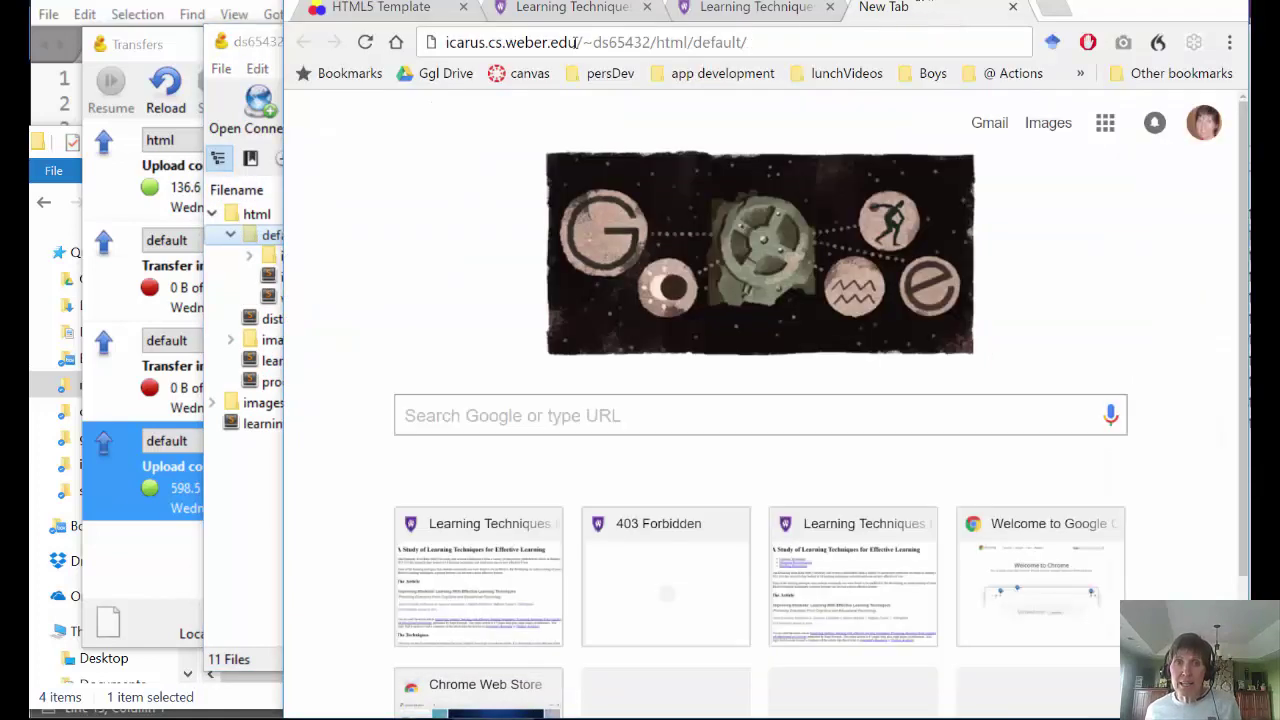
key(Return)
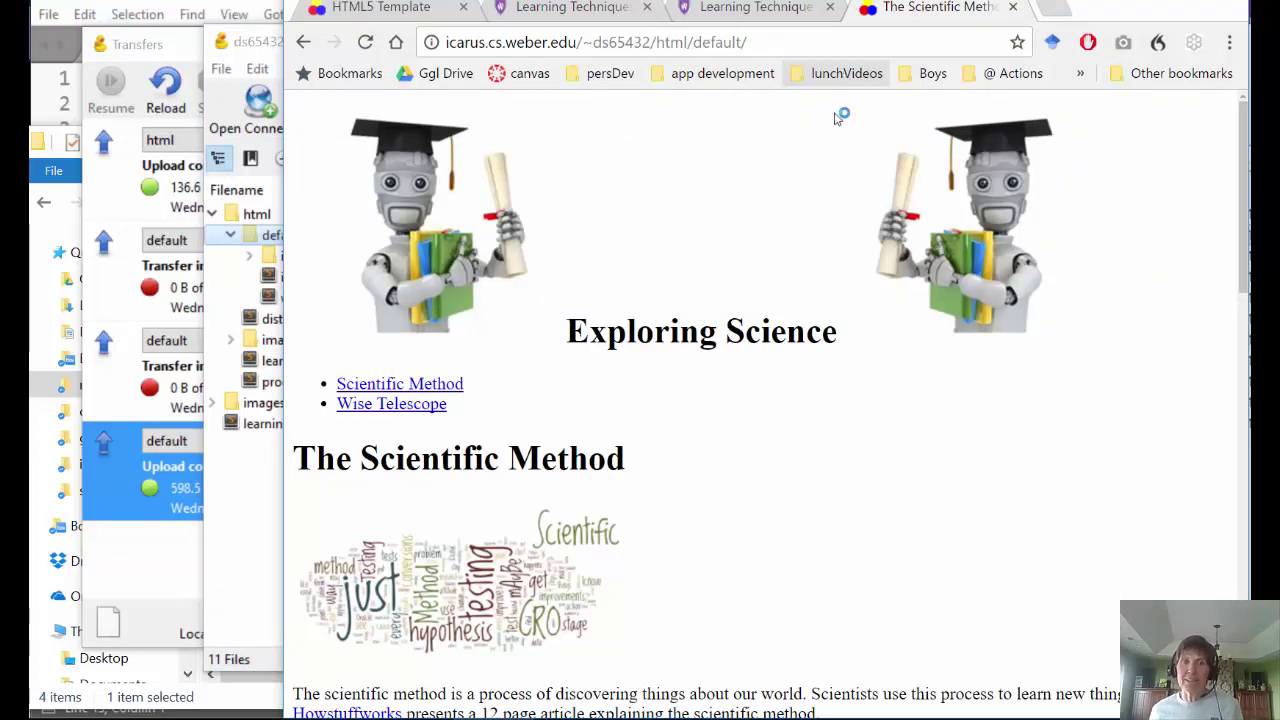
scroll(680, 230, down, 5)
scroll(643, 349, down, 8)
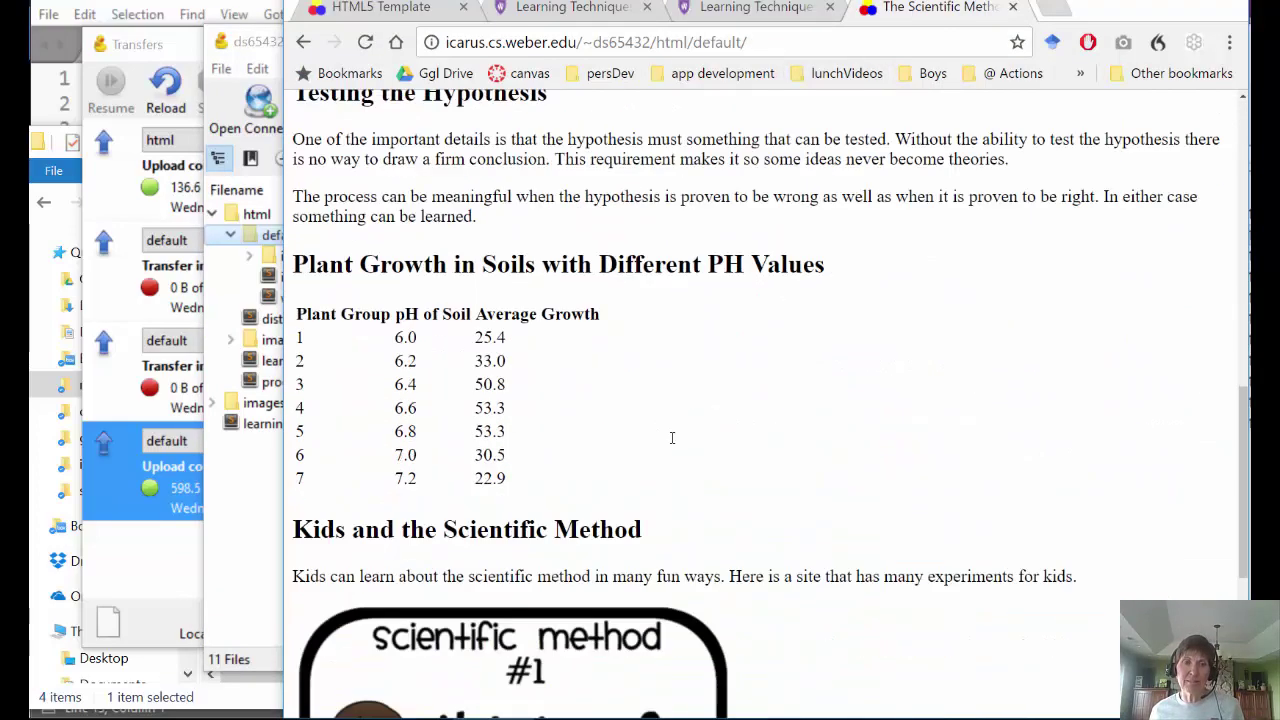
scroll(702, 460, up, 13)
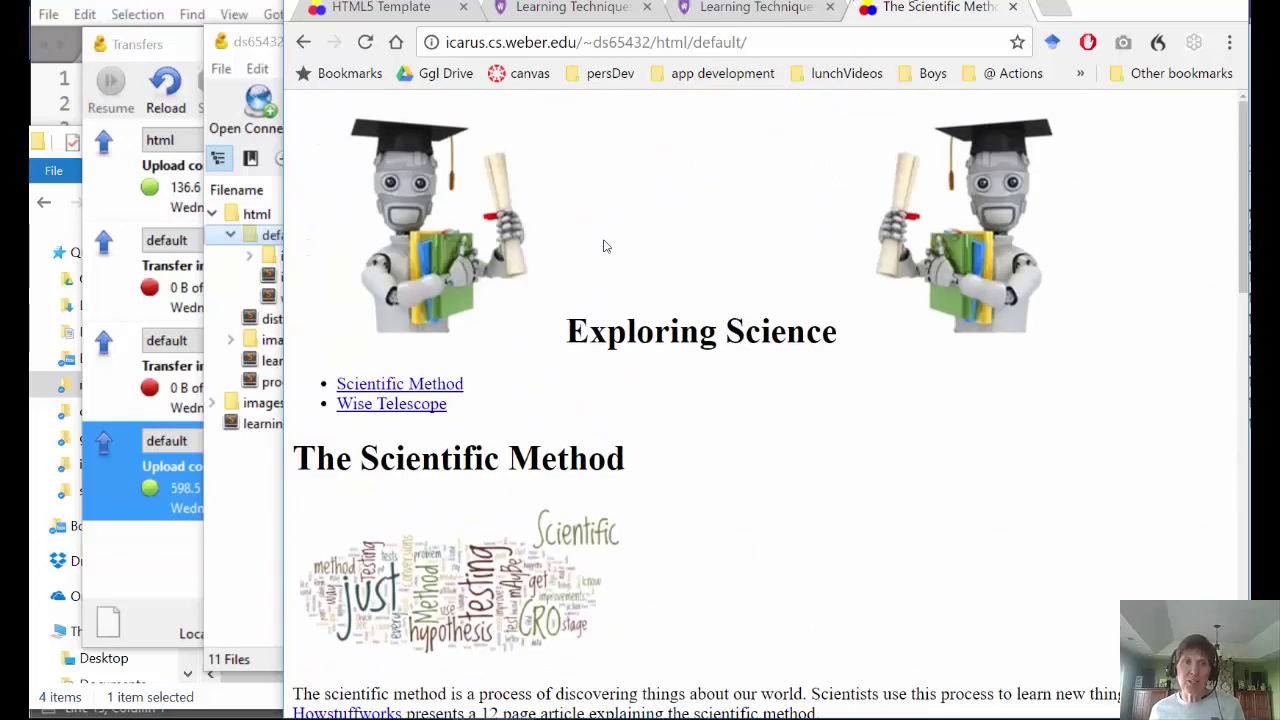
scroll(604, 246, down, 13)
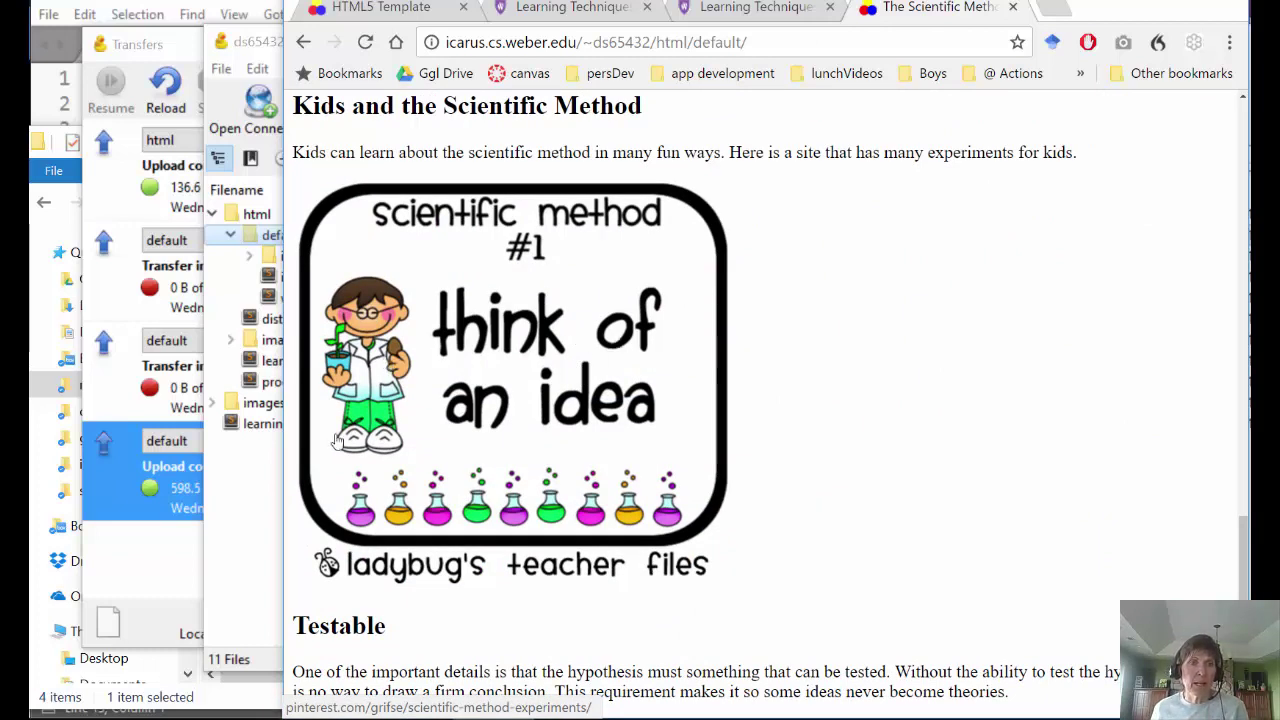
- Drag the default folder out of html up into public_html, confirm the move, and collapse html
click(268, 512)
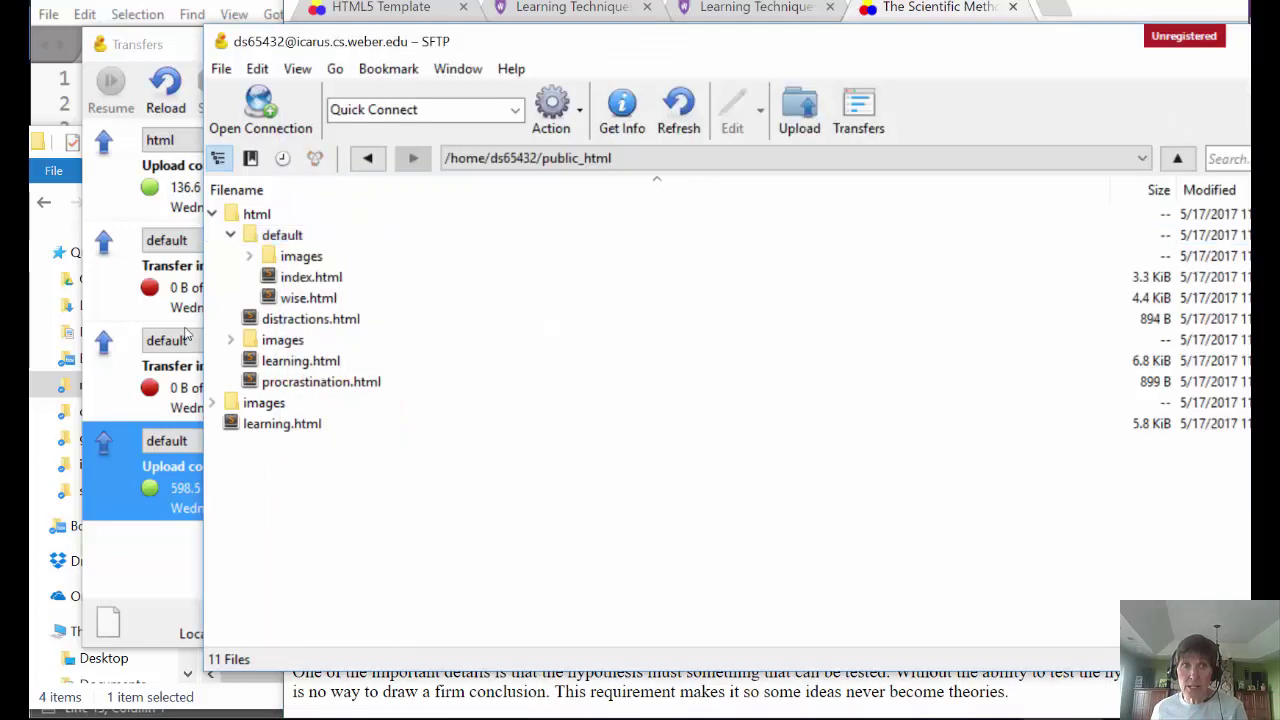
click(268, 235)
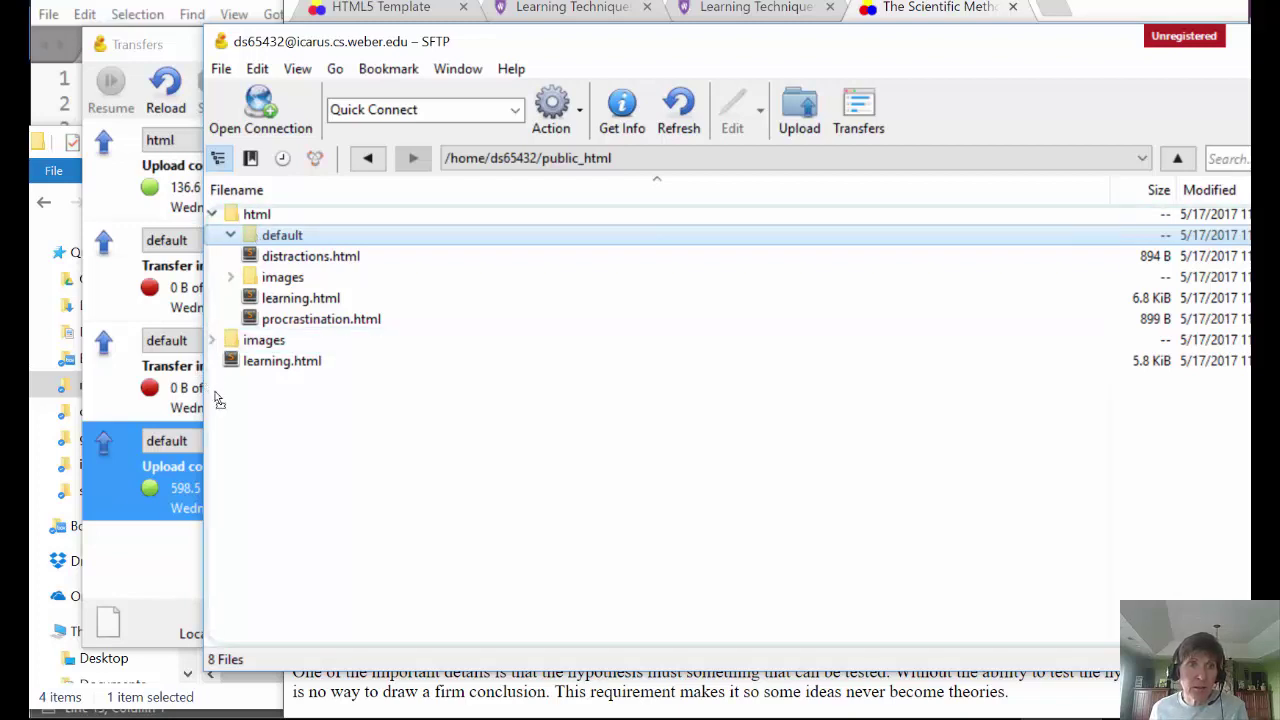
drag(216, 396, 224, 387)
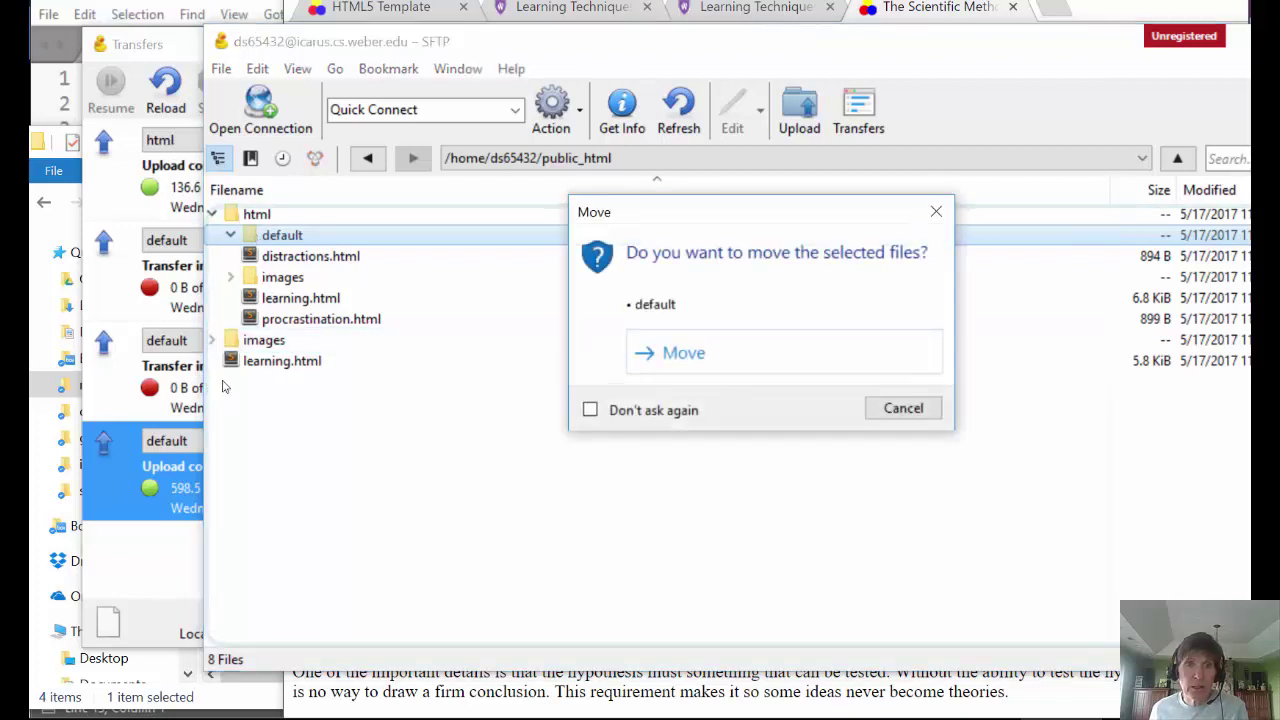
click(680, 354)
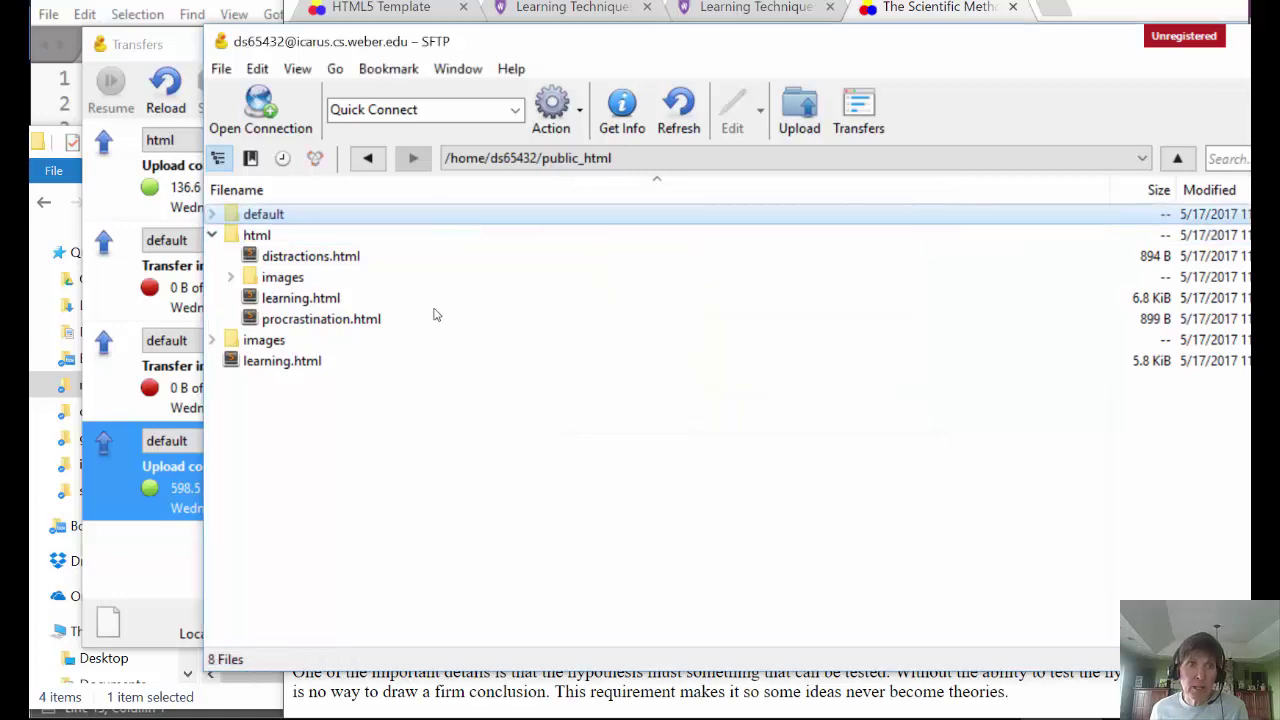
click(245, 222)
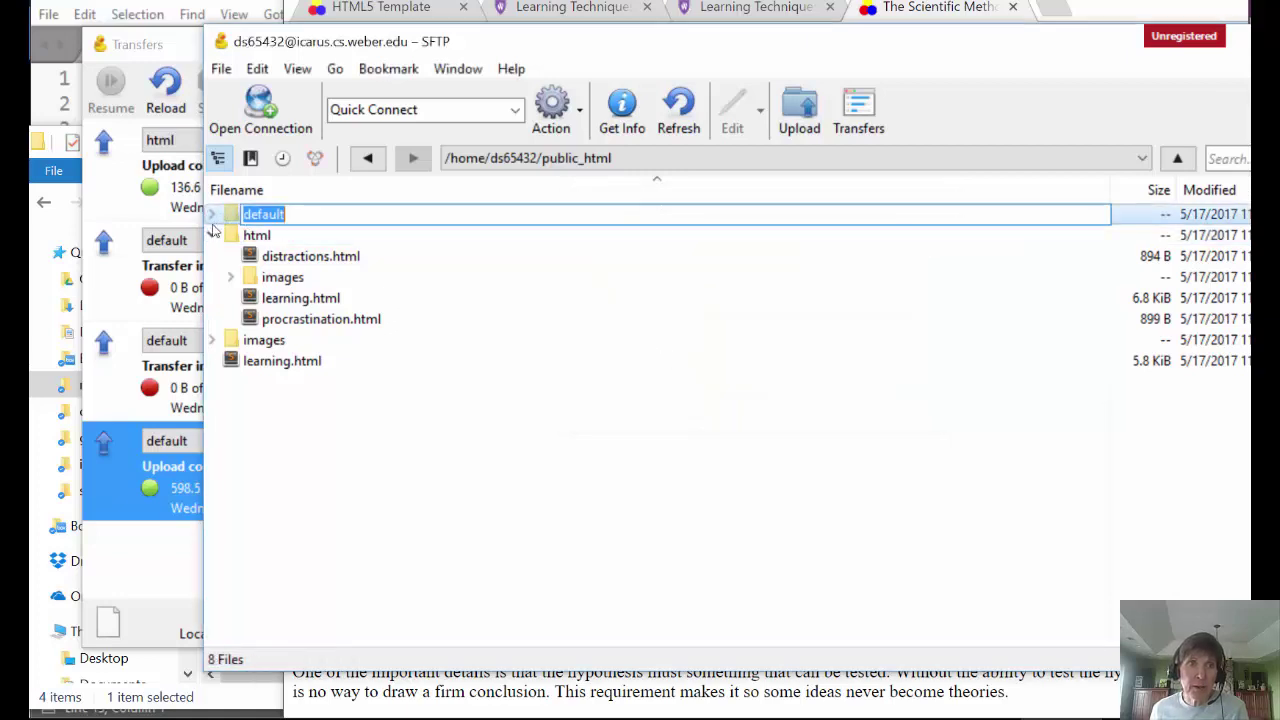
click(212, 234)
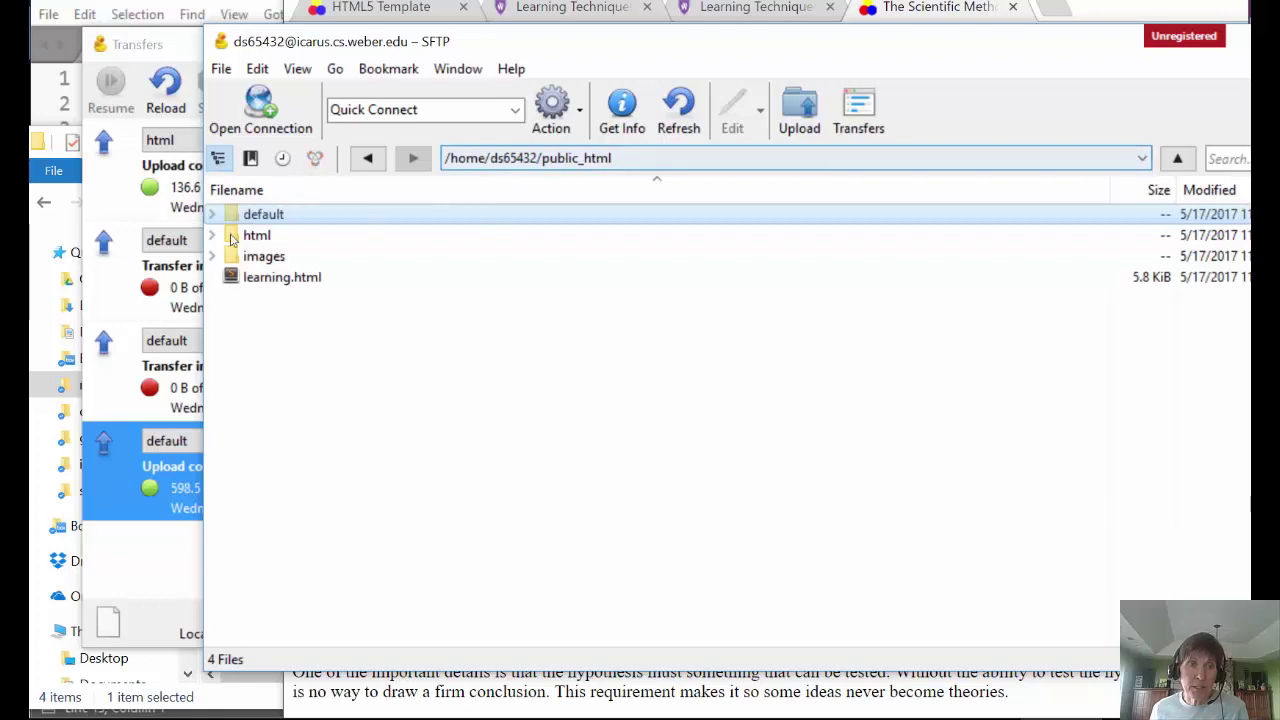
click(900, 12)
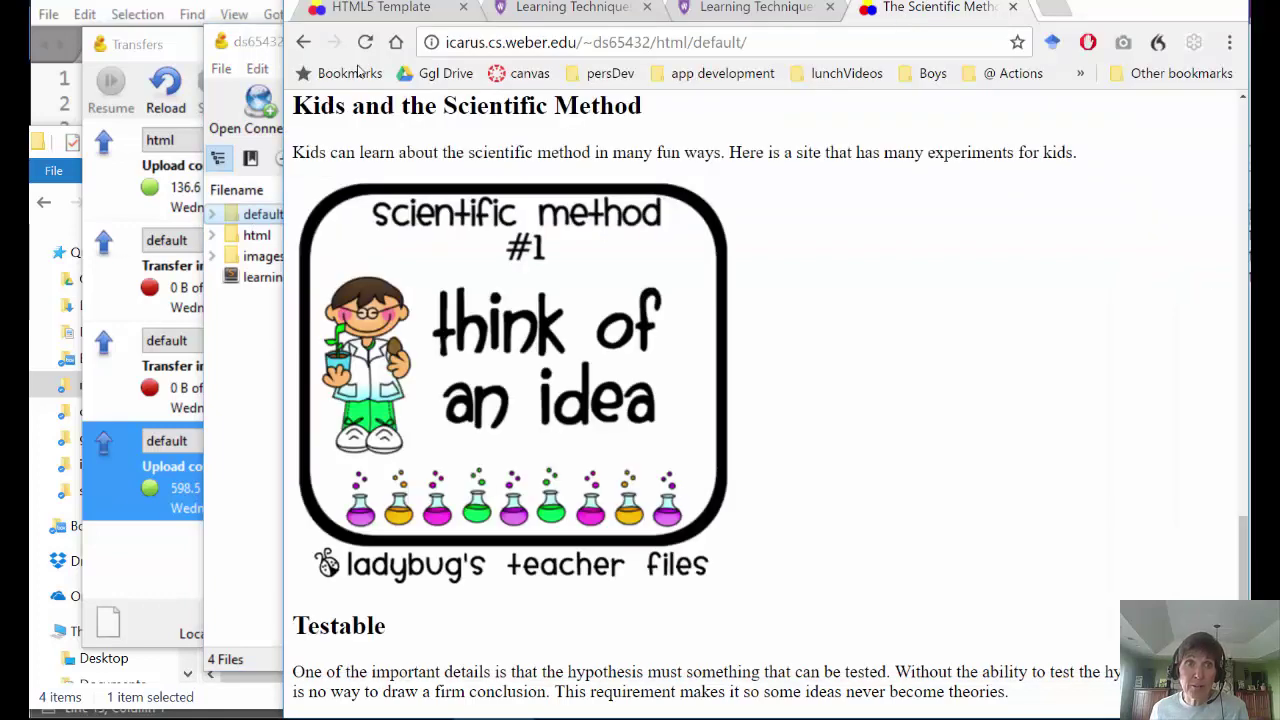
- Reload to get 404 Not Found for html/default/, then delete 'html' from the address
click(365, 42)
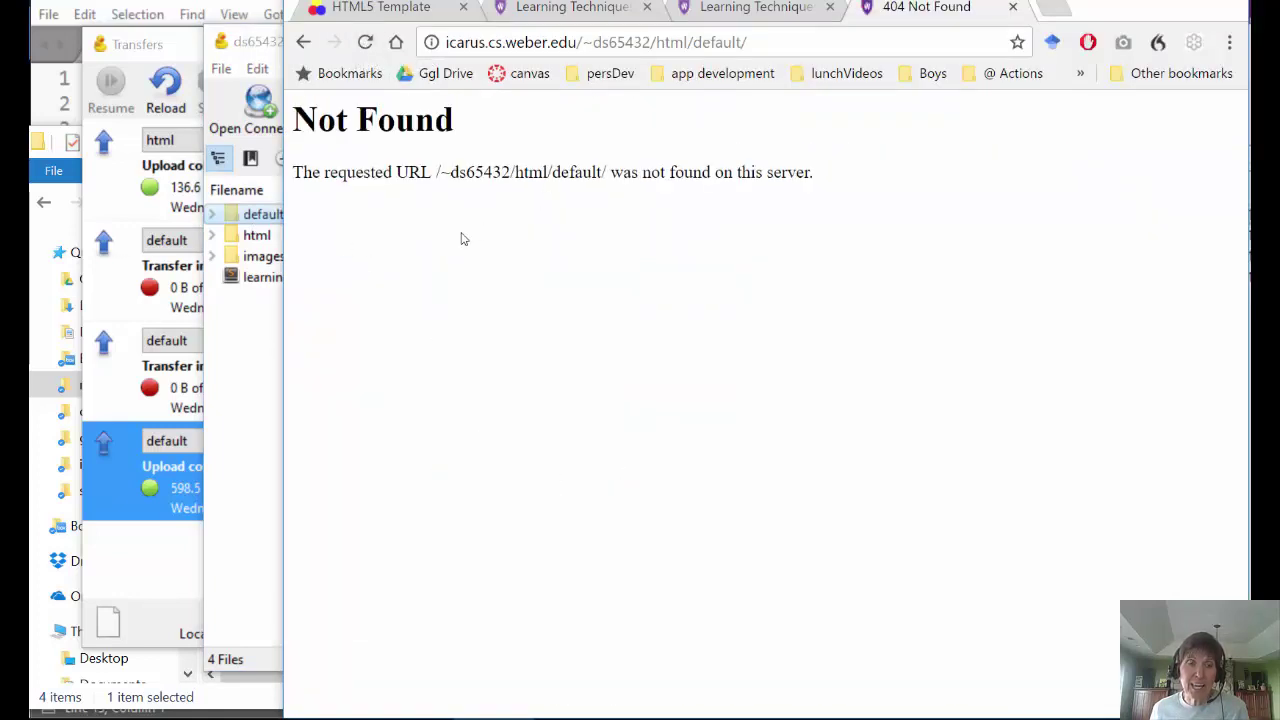
click(693, 42)
click(688, 42)
double_click(686, 42)
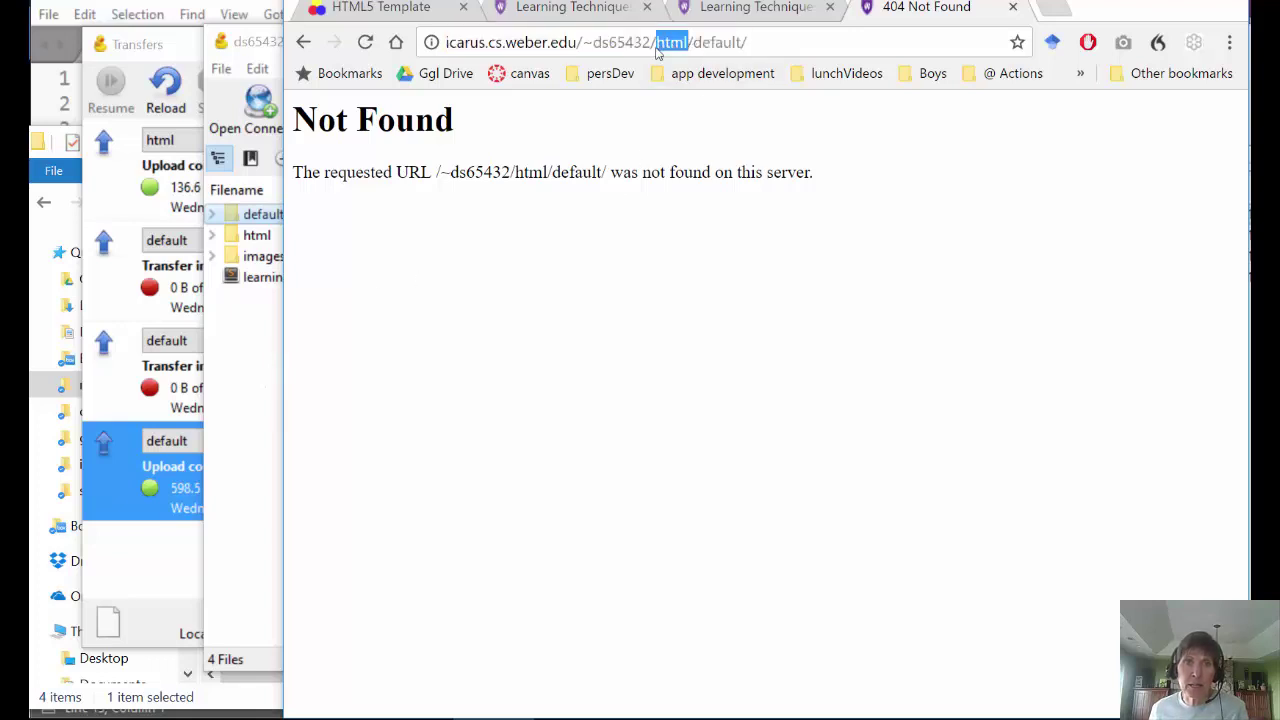
key(BackSpace)
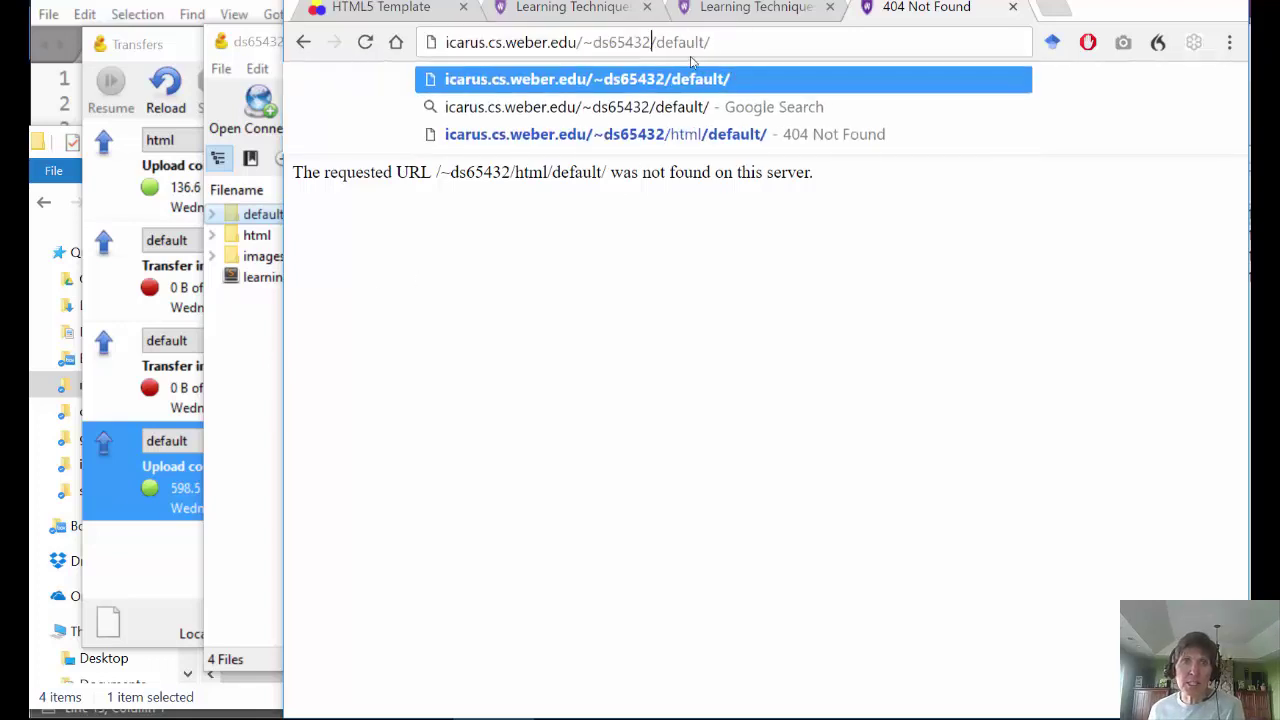
- Check the public_html path in Cyberduck's folder dropdown, then return to the Not Found page
click(245, 320)
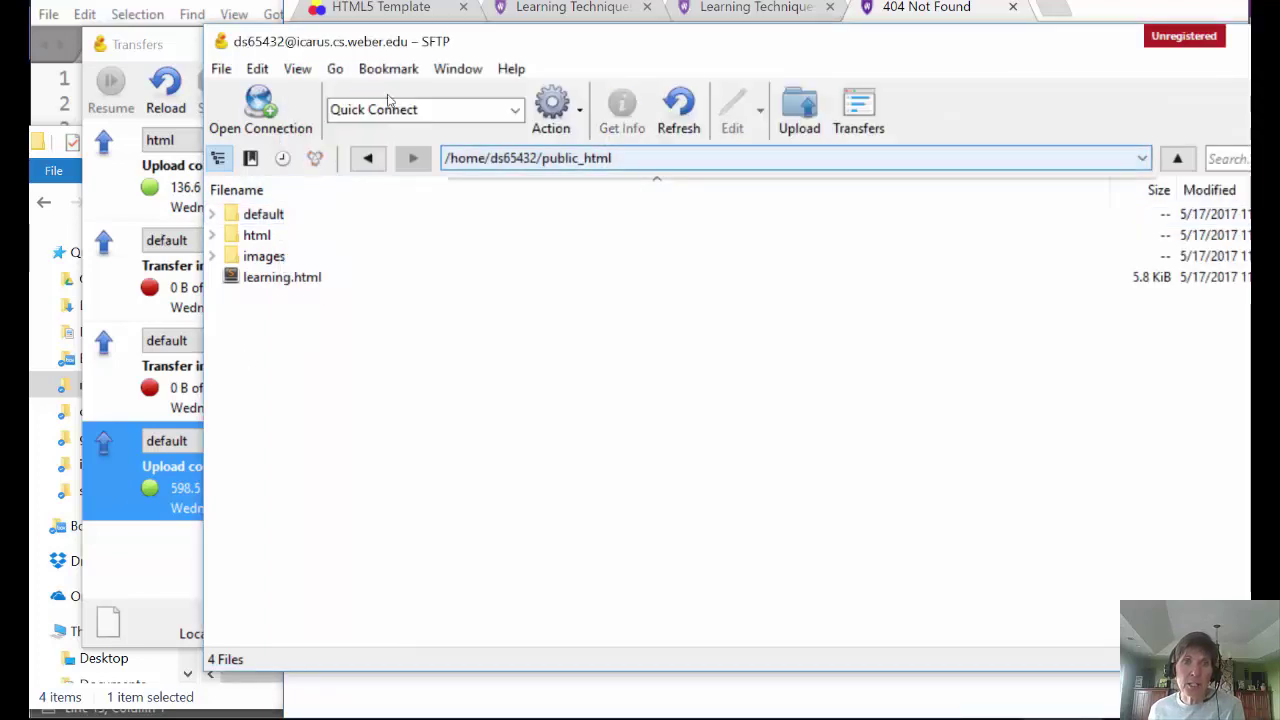
click(530, 160)
click(575, 177)
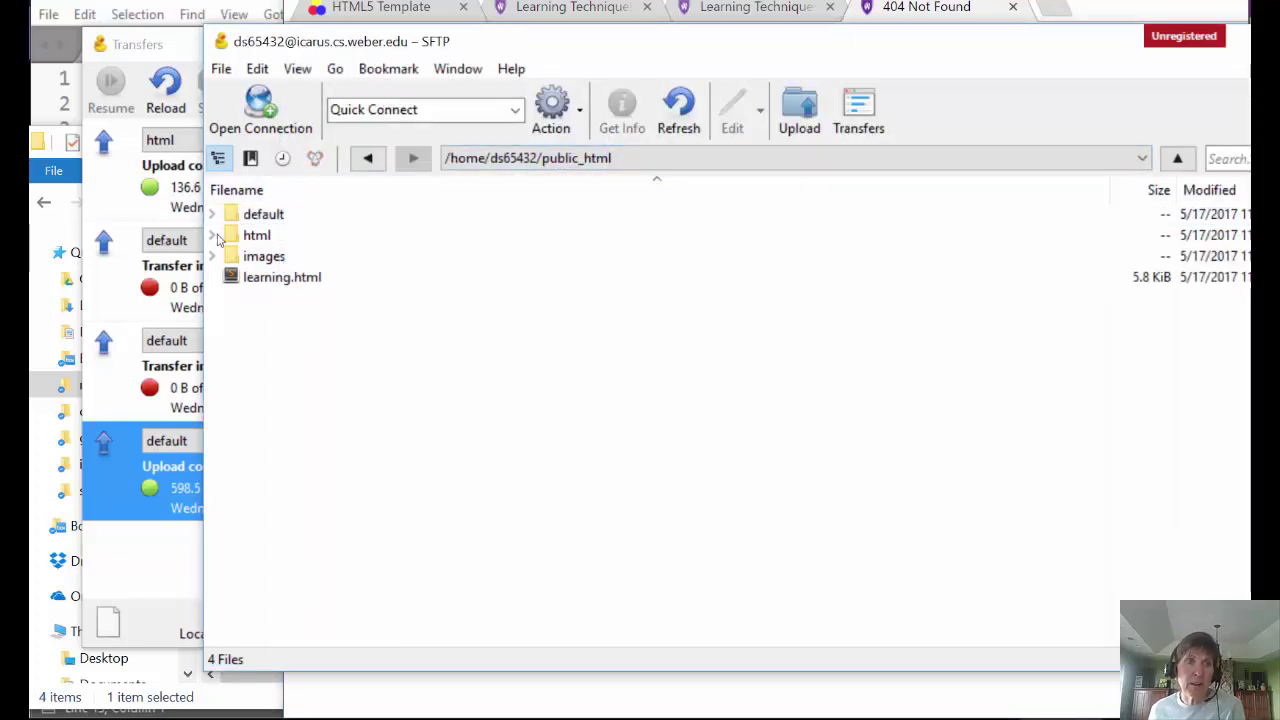
click(935, 7)
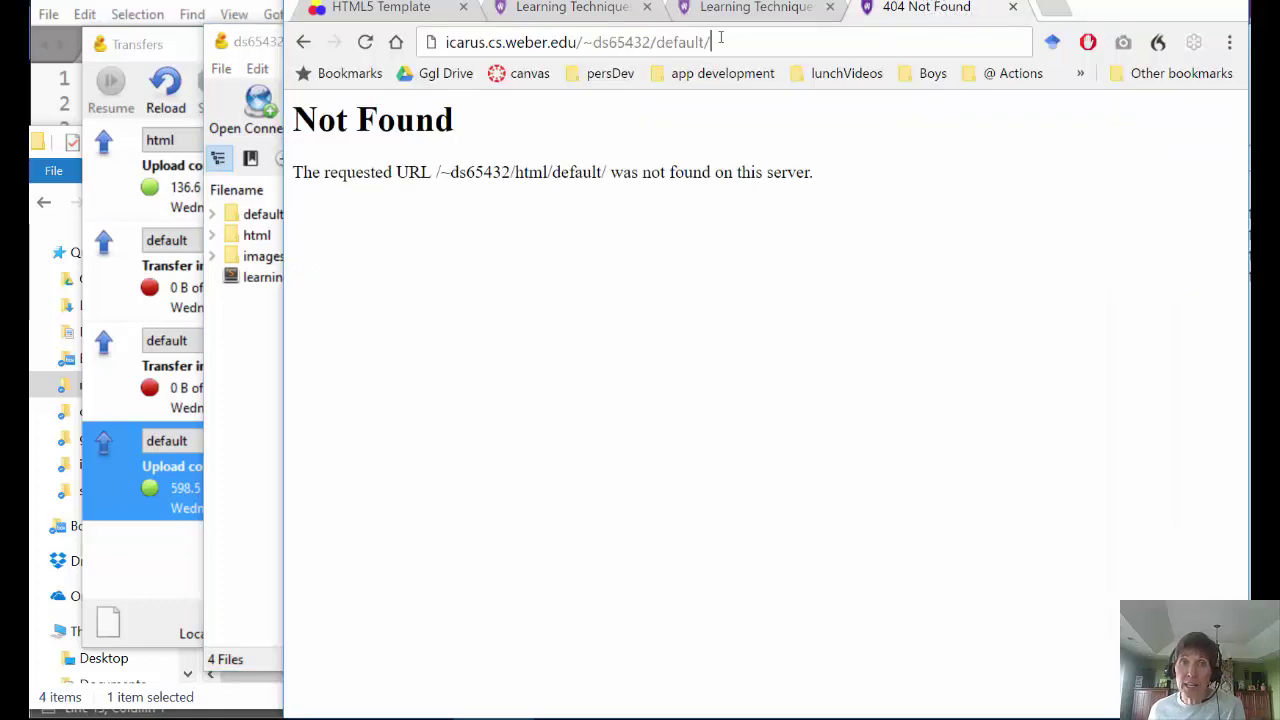
- Load the corrected default/ address and test the Wise Telescope and Scientific Method links
key(Return)
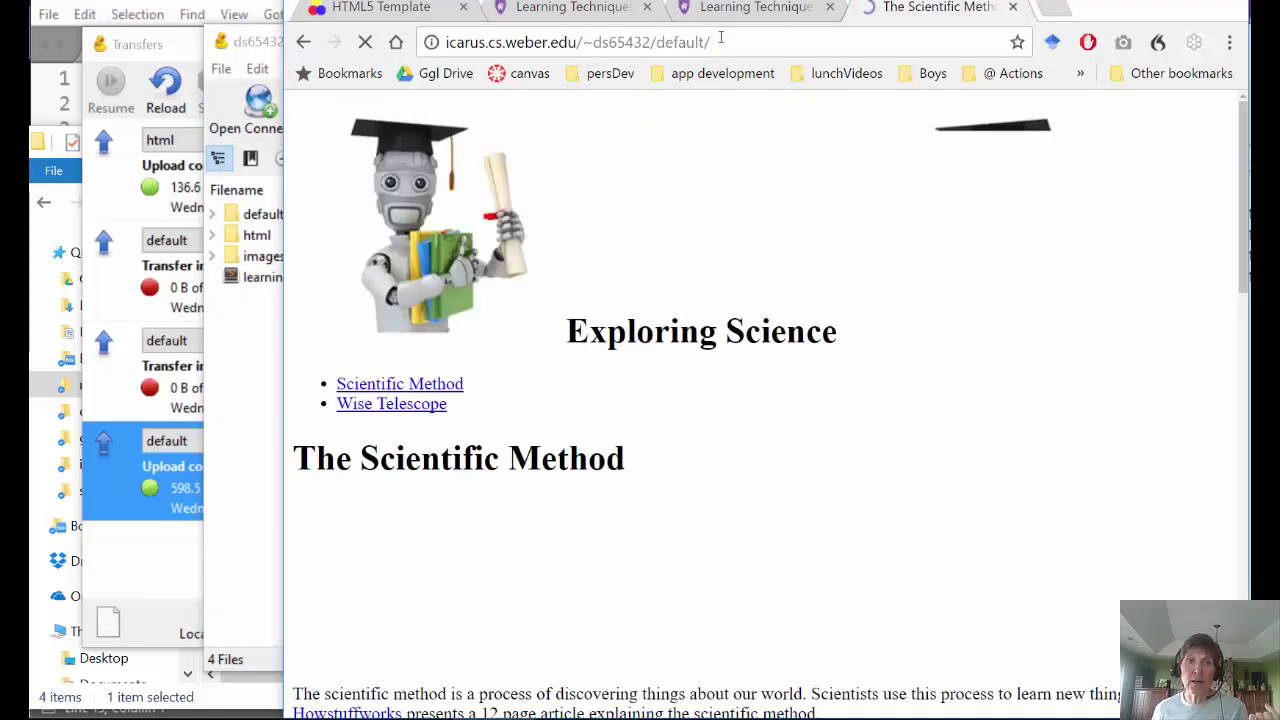
scroll(880, 420, down, 10)
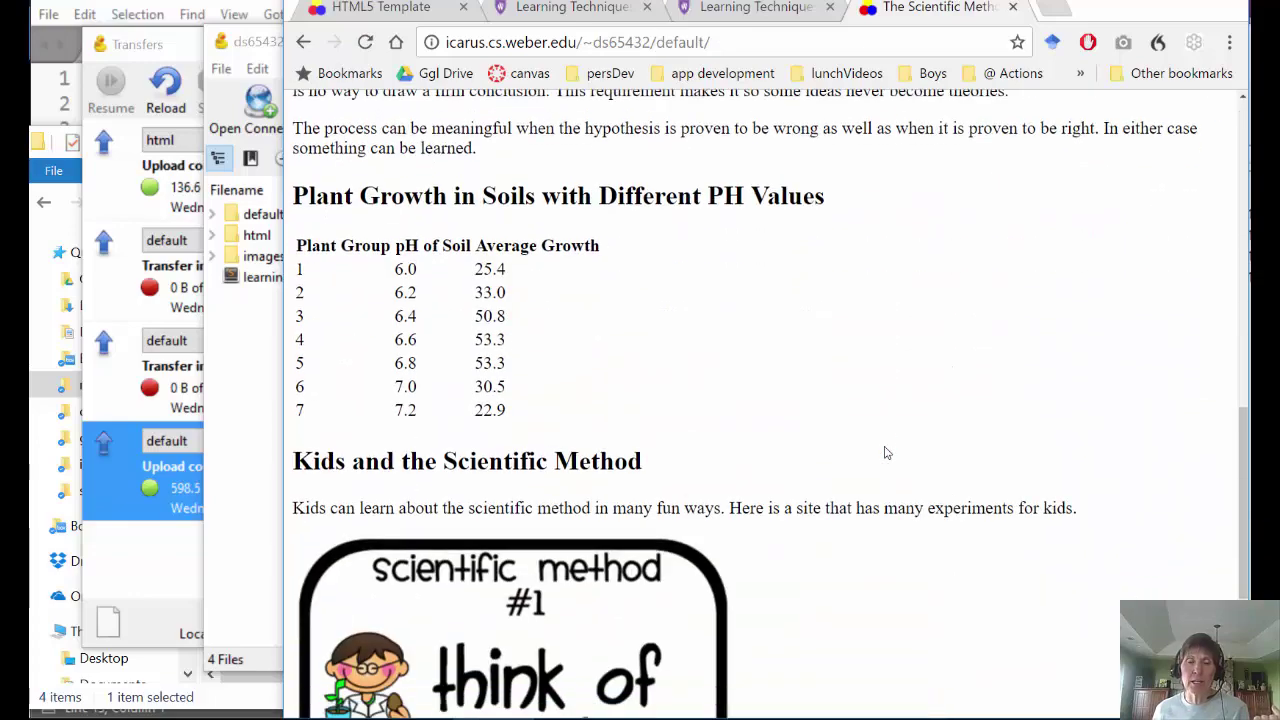
scroll(886, 449, up, 10)
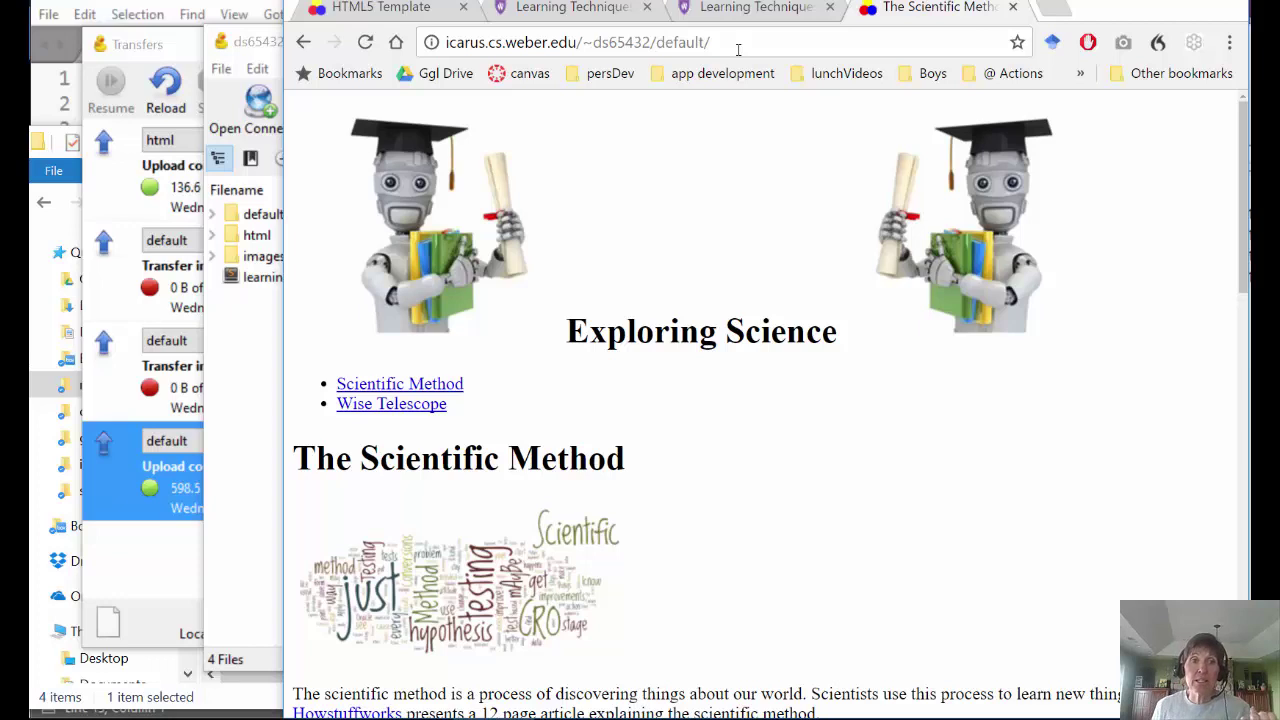
click(380, 414)
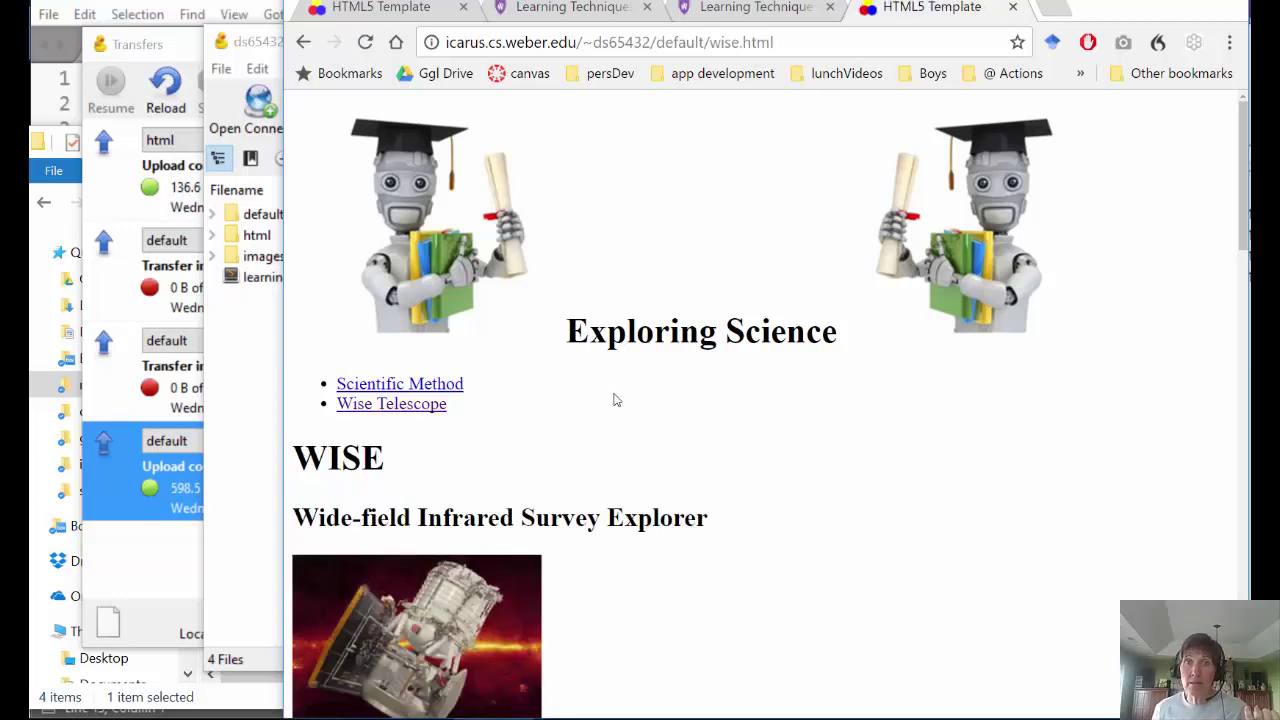
click(435, 385)
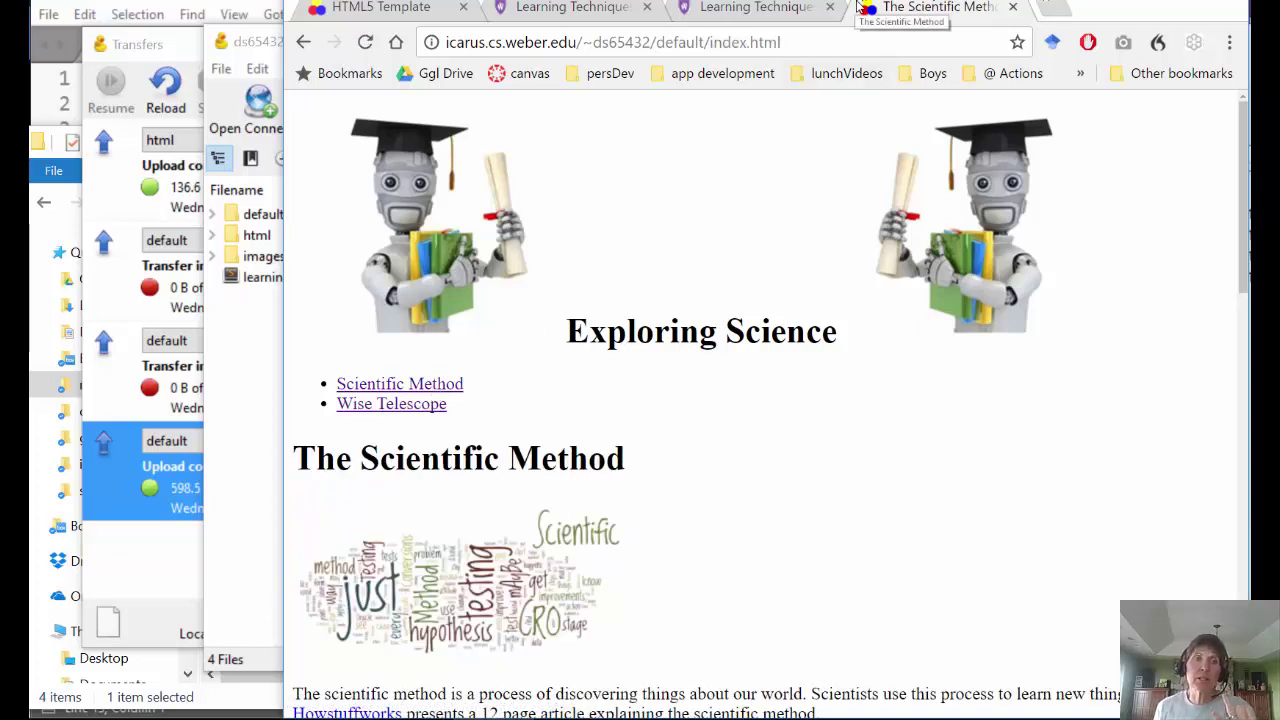
click(233, 346)
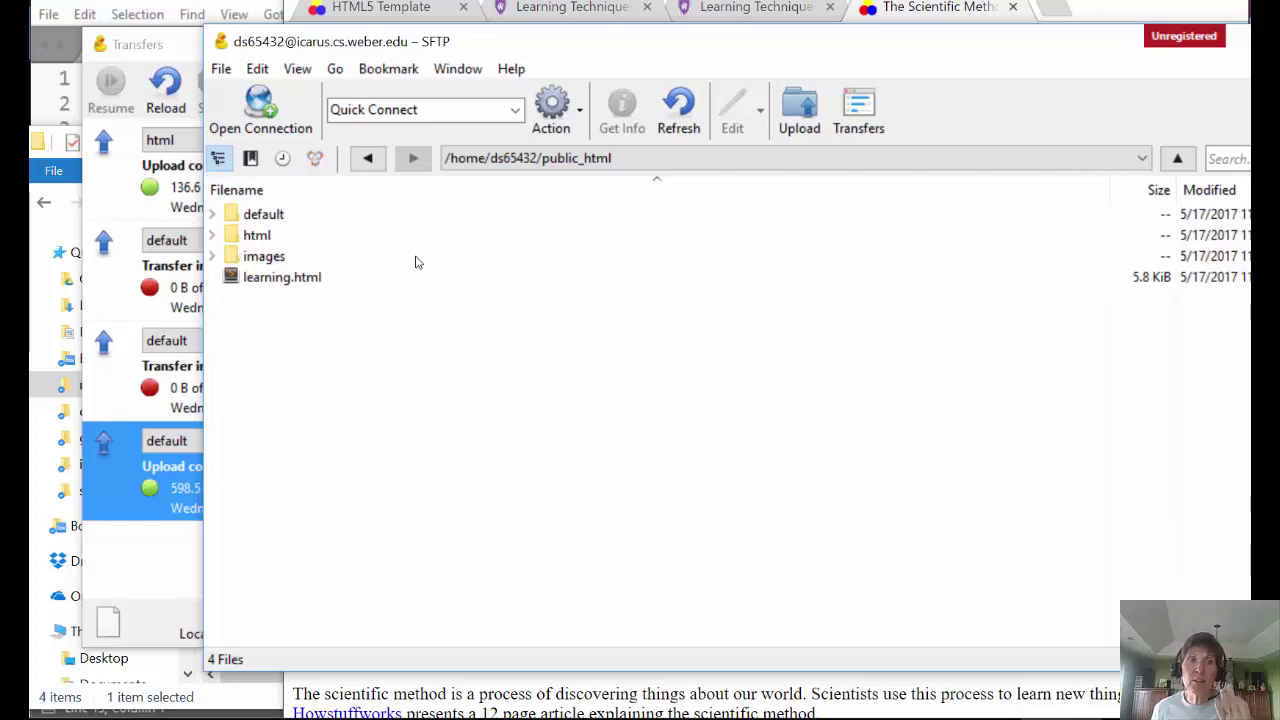
- Compare learning.html at the site root with the html/learning.html tab, selecting 'html' in its address
click(571, 10)
scroll(742, 232, down, 20)
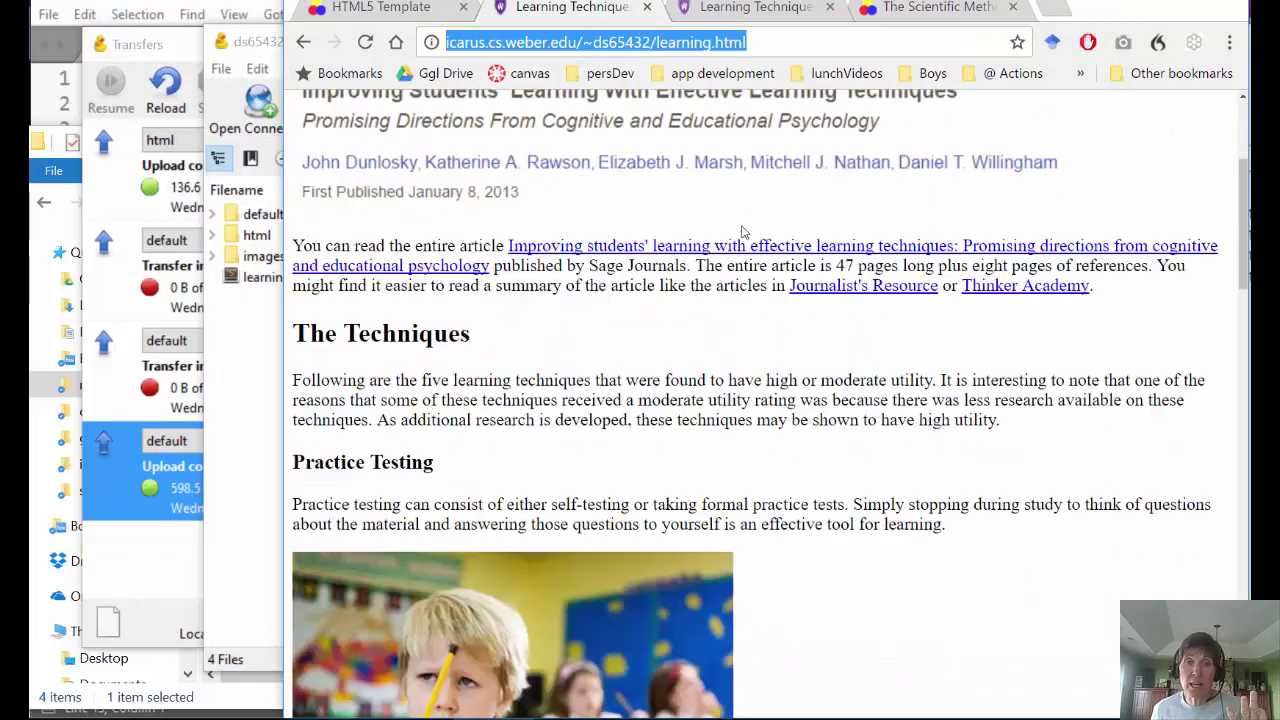
scroll(742, 232, up, 12)
scroll(742, 232, up, 10)
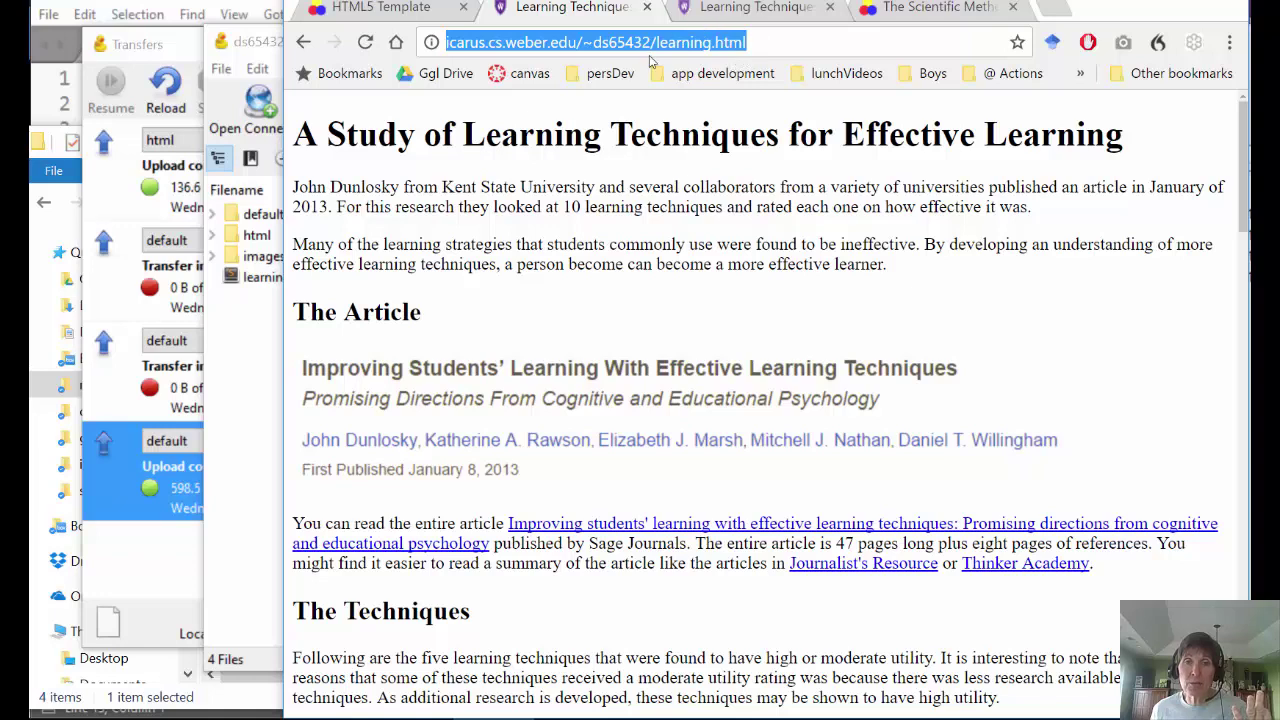
click(758, 8)
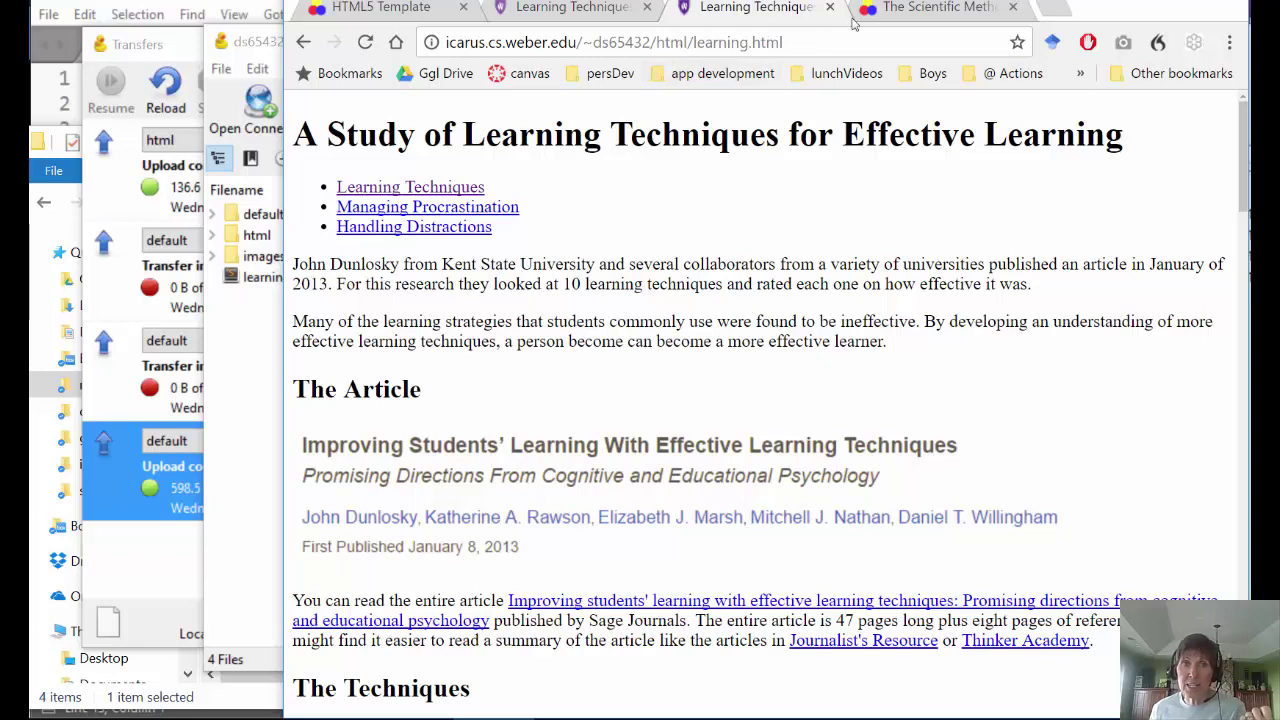
drag(688, 42, 655, 50)
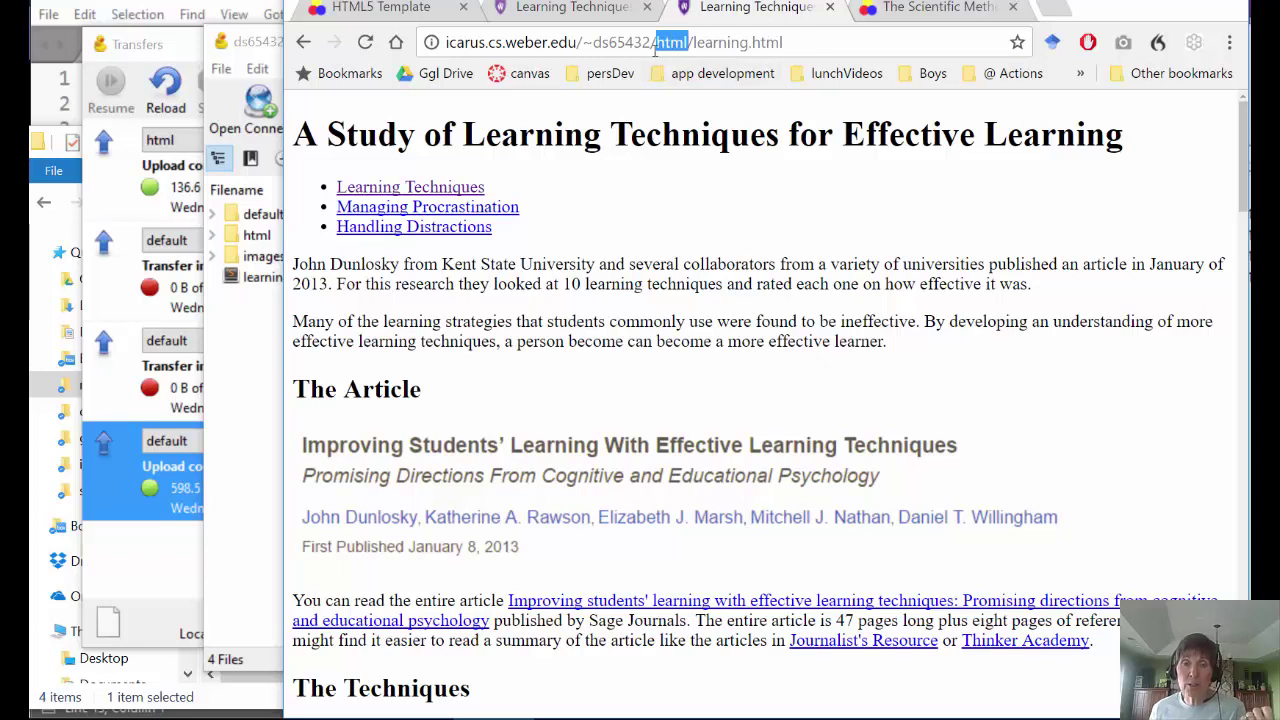
- Trim index.html from the Scientific Method address, leaving default/, and copy the whole URL
click(920, 9)
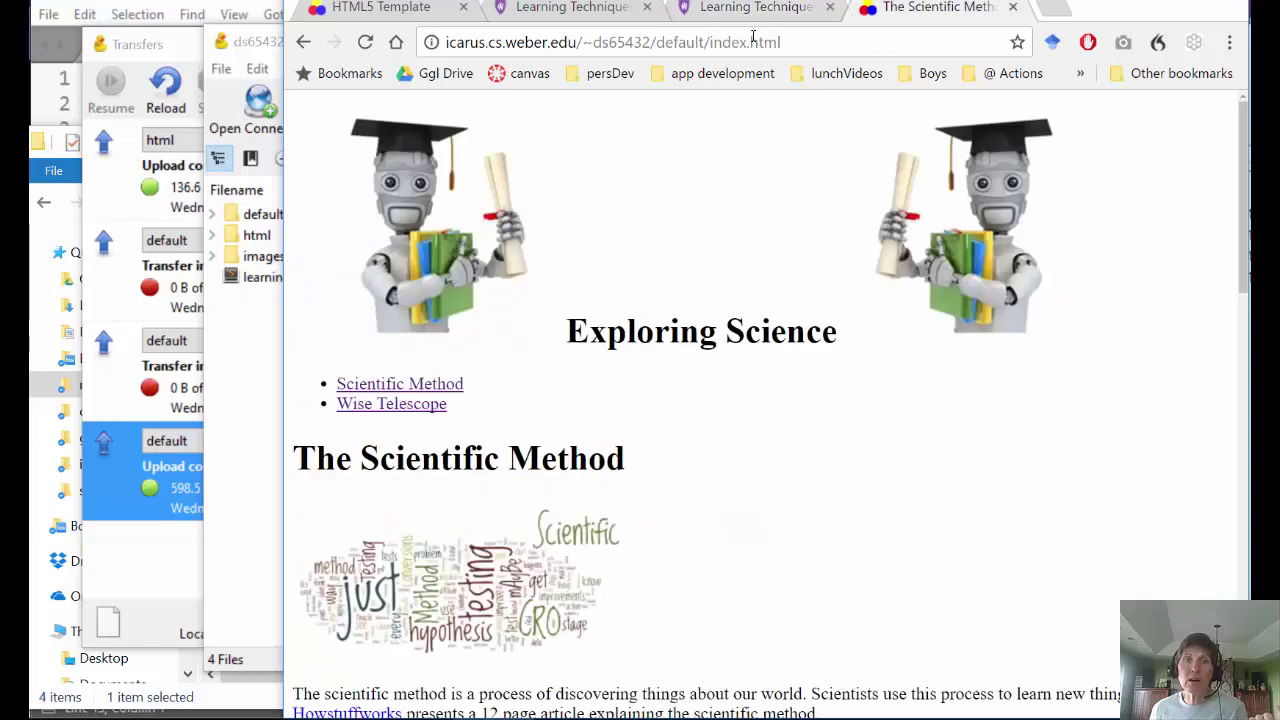
drag(793, 42, 712, 42)
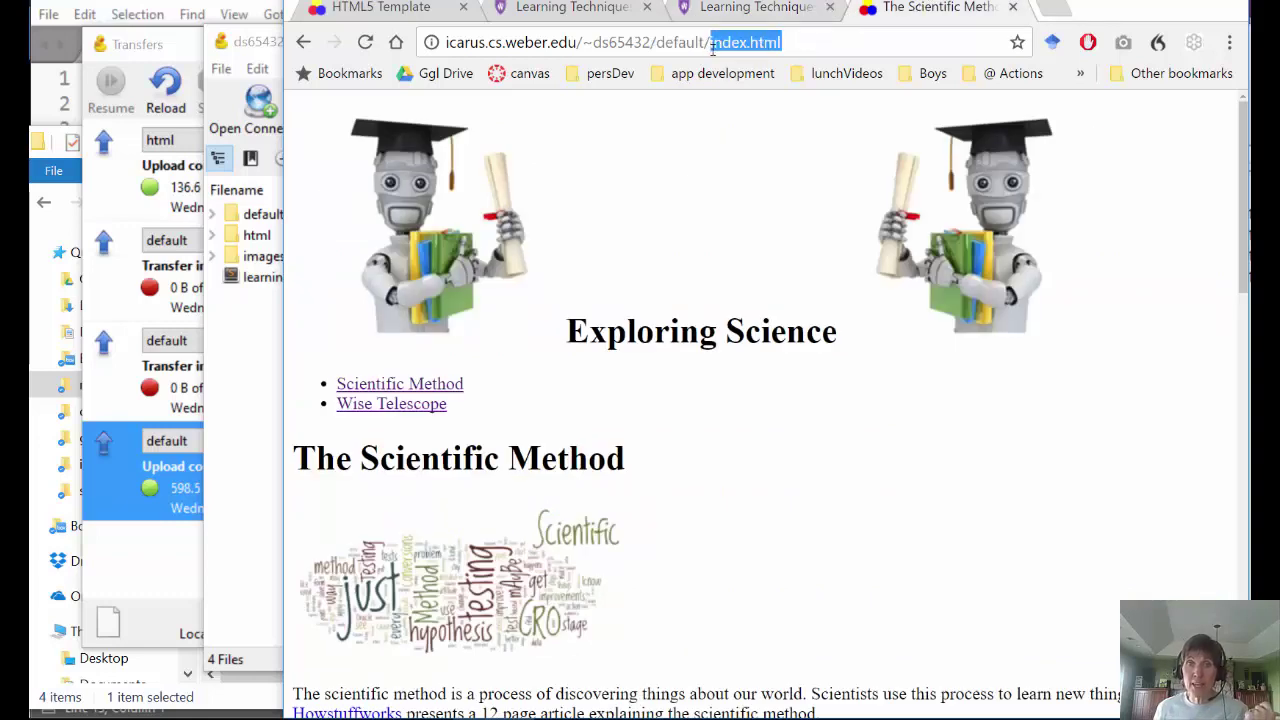
key(BackSpace)
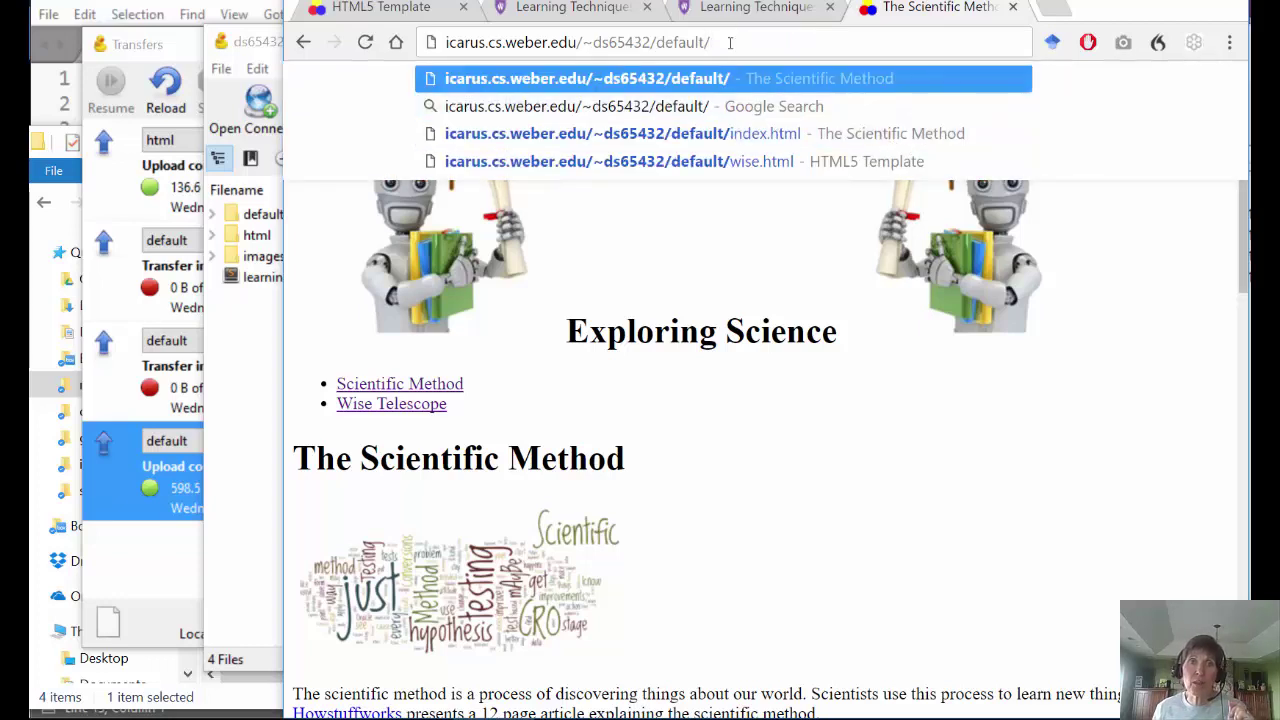
key(ctrl+a)
key(ctrl+c)
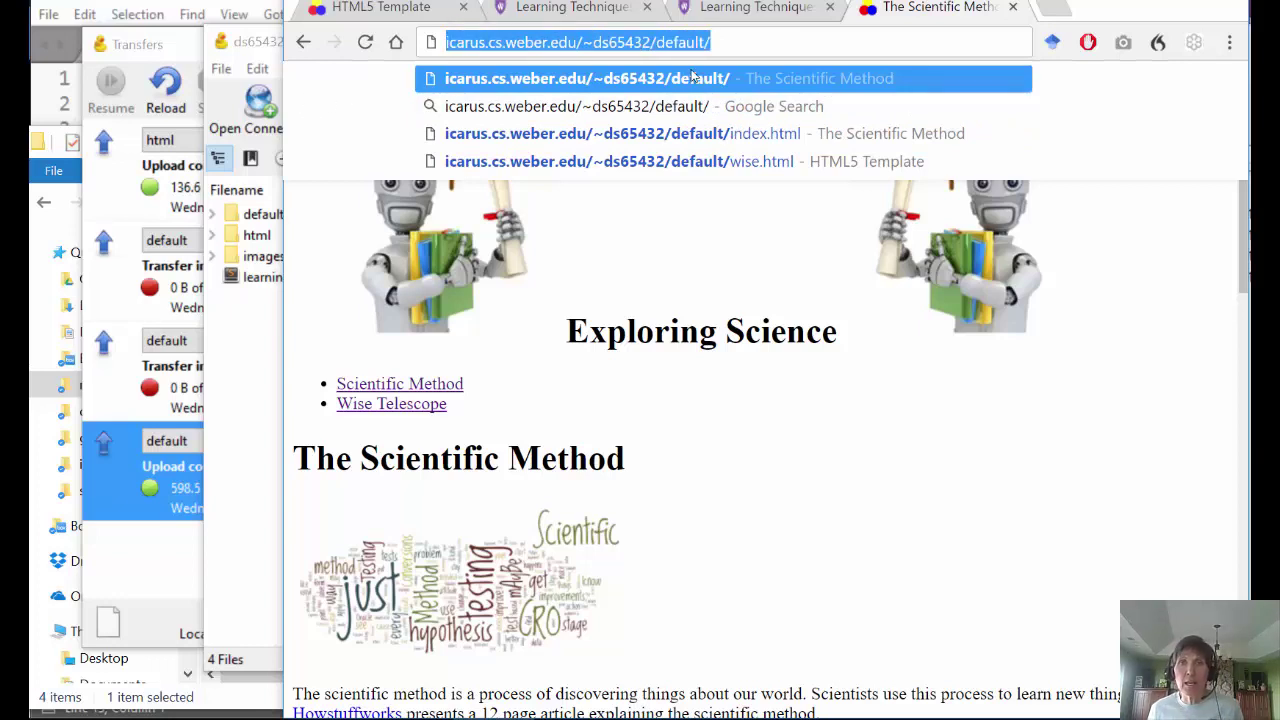
click(1050, 12)
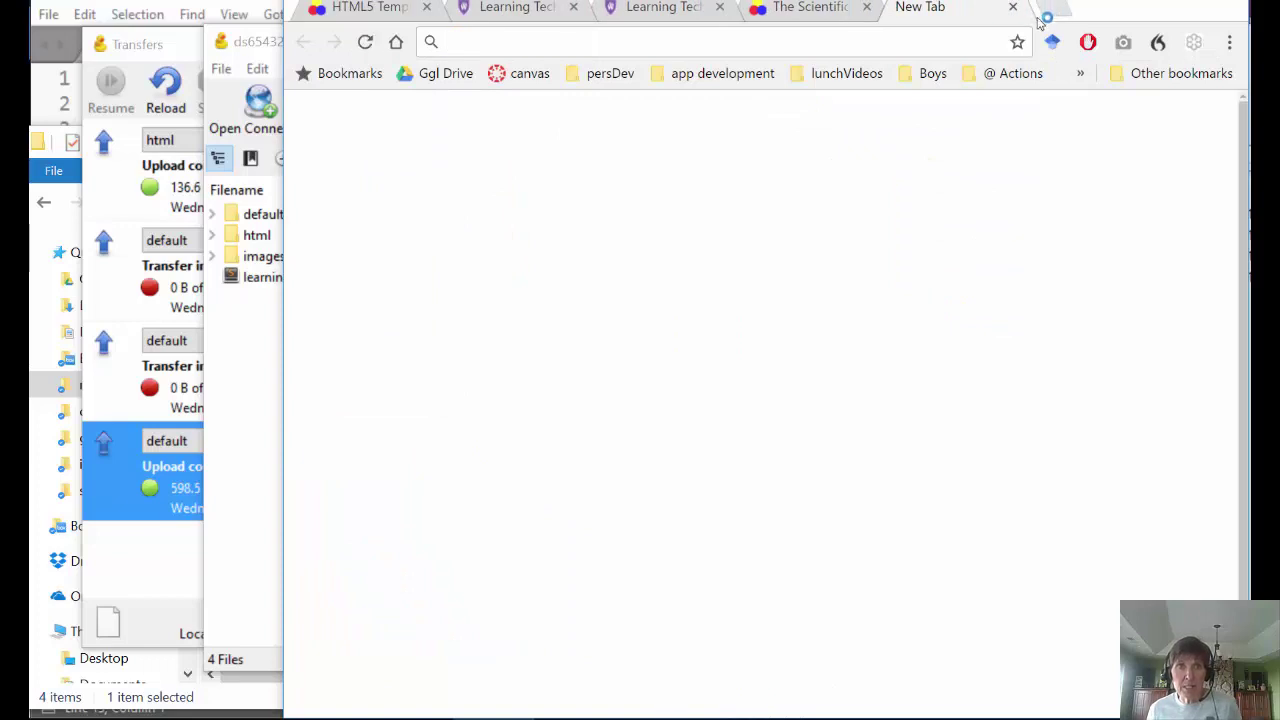
- Paste and load the default/ address, test Scientific Method and Wise Telescope links, then go Back three times
key(ctrl+v)
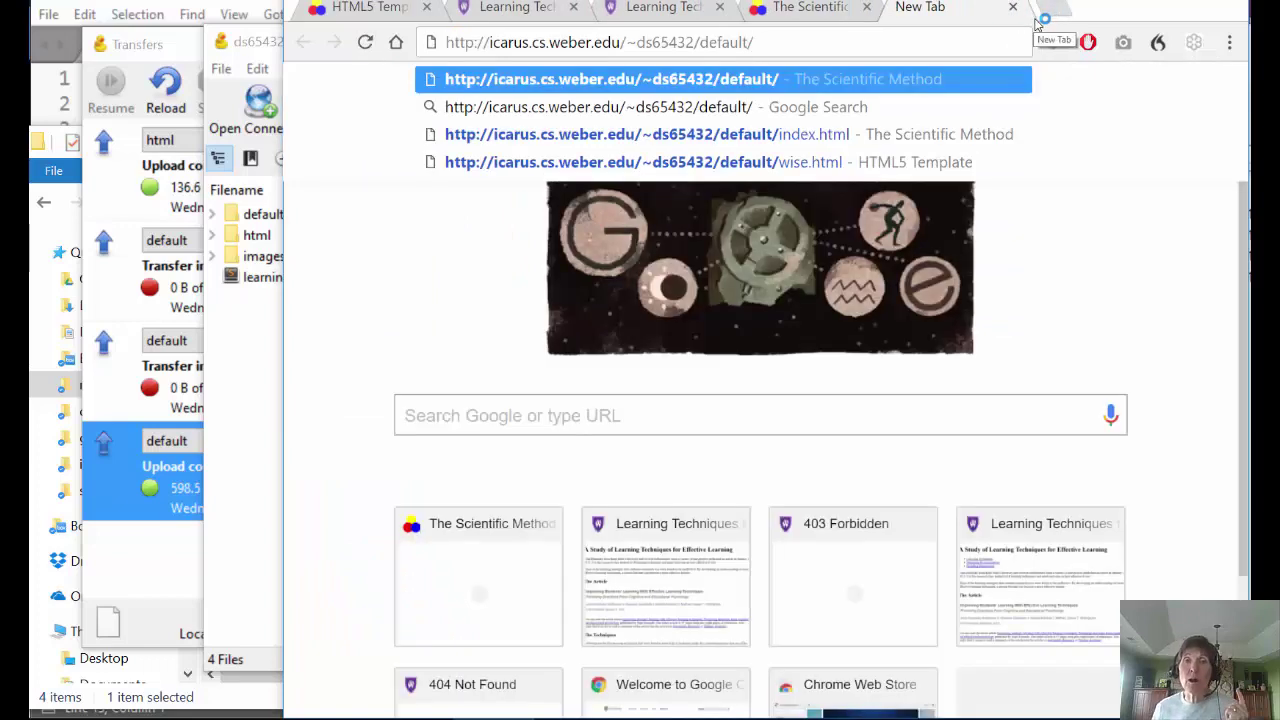
key(Return)
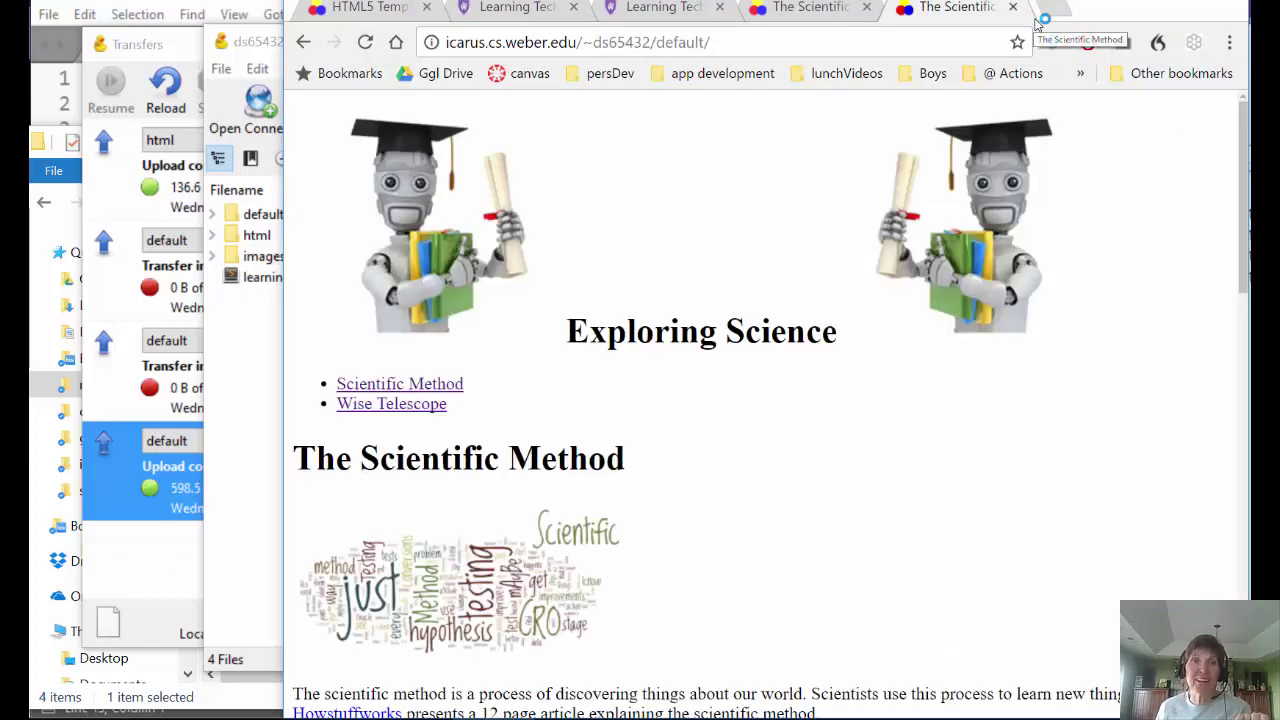
click(400, 384)
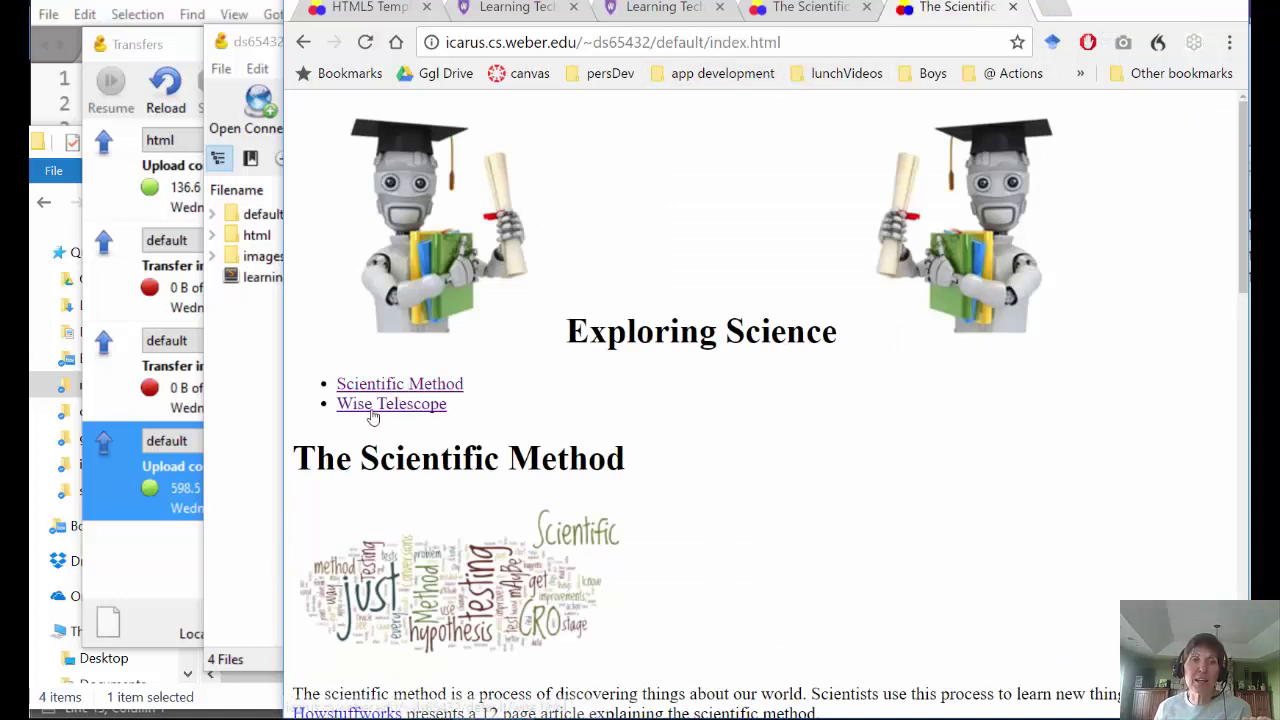
click(371, 410)
click(374, 386)
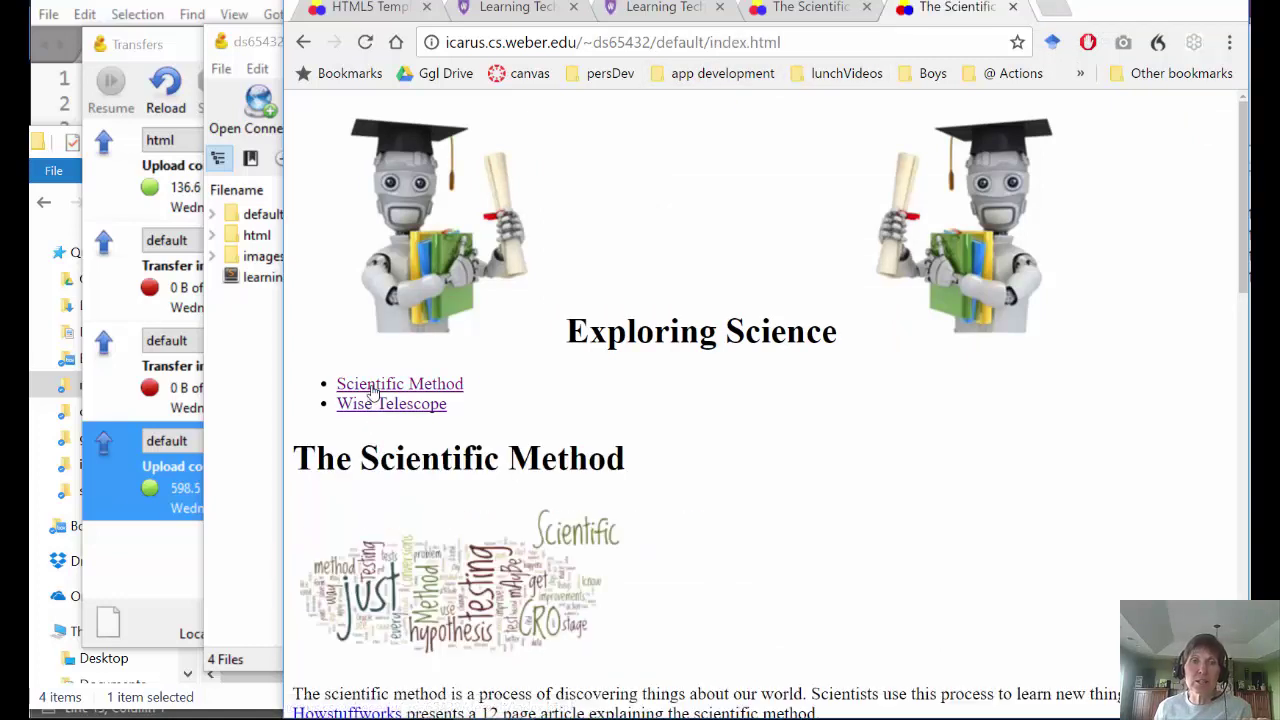
click(304, 42)
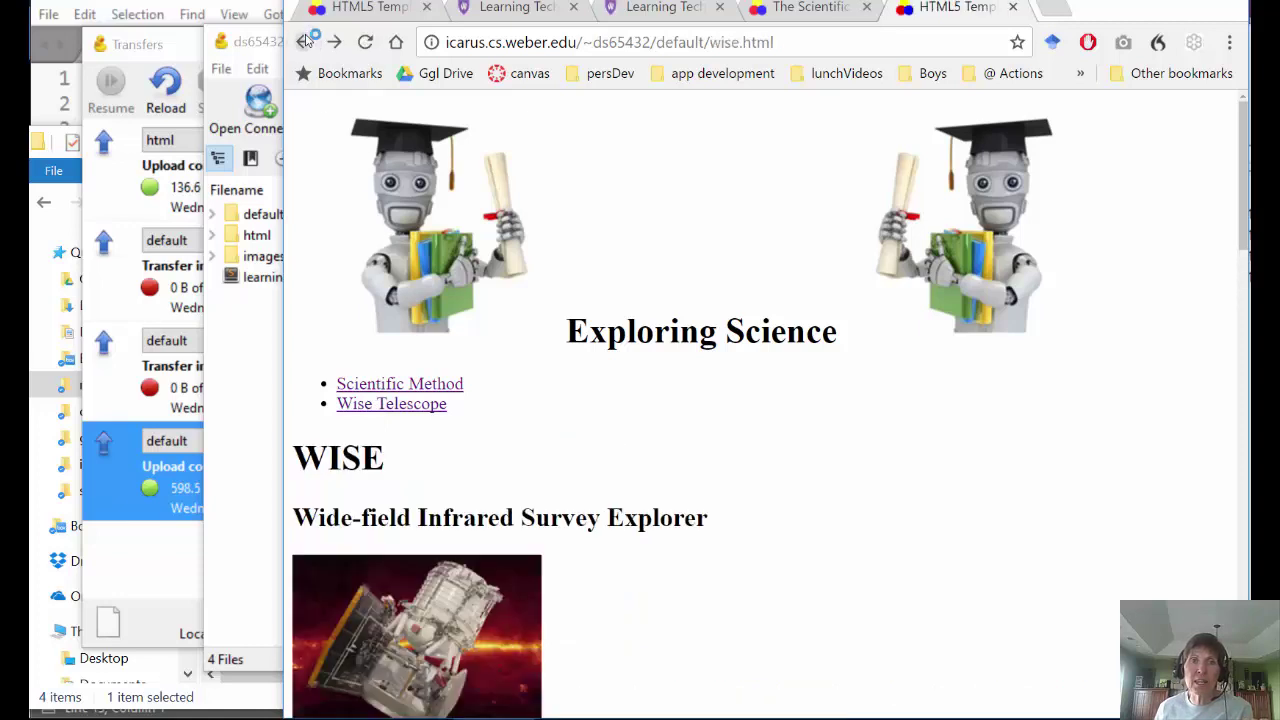
click(304, 42)
click(304, 42)
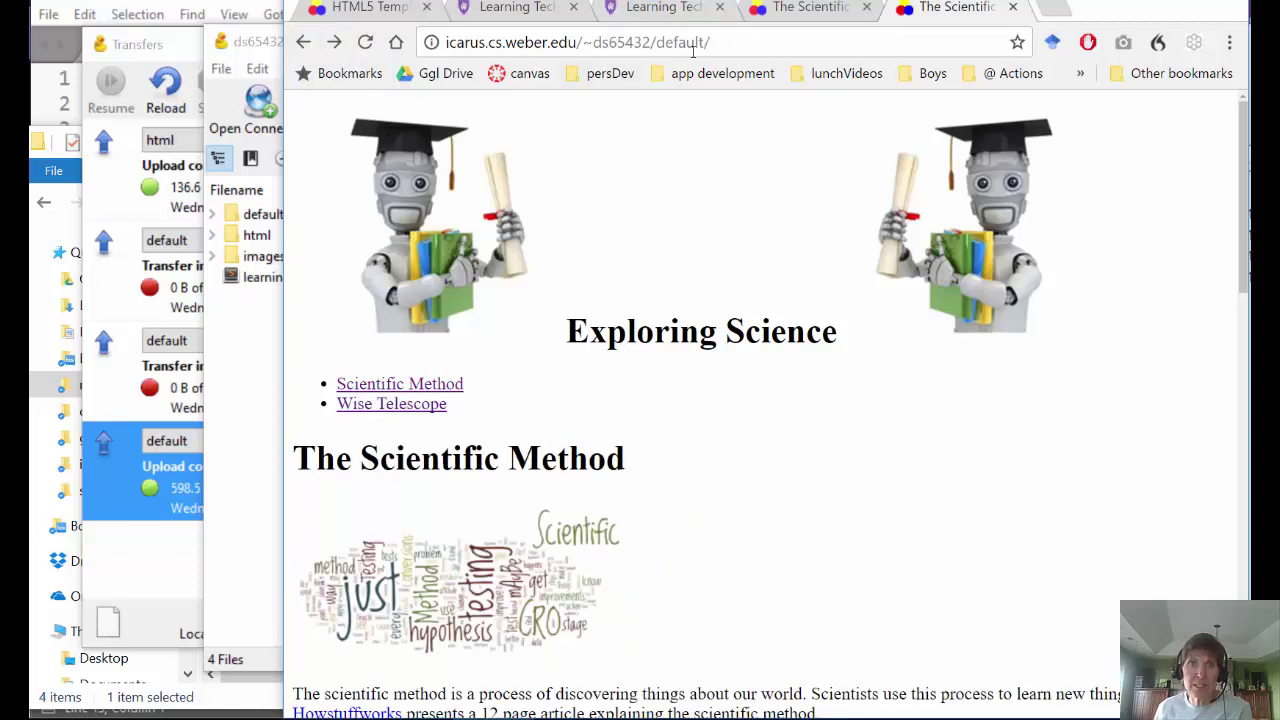
drag(716, 41, 440, 73)
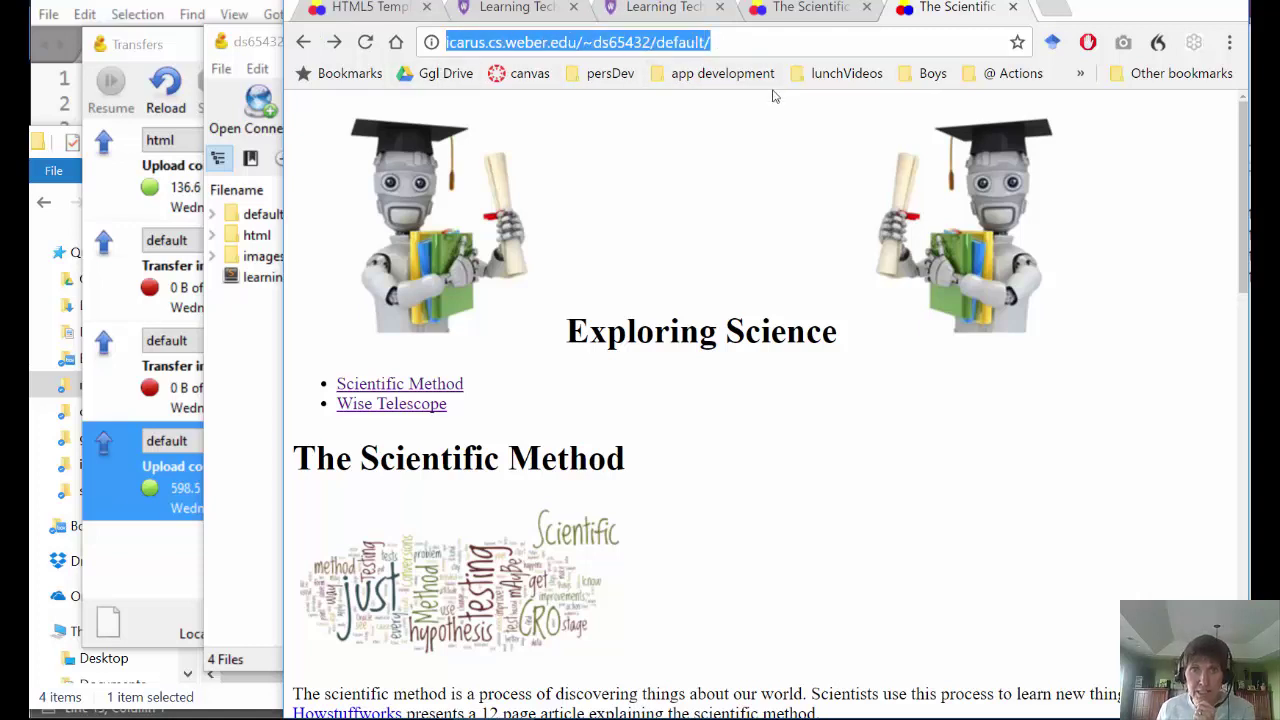